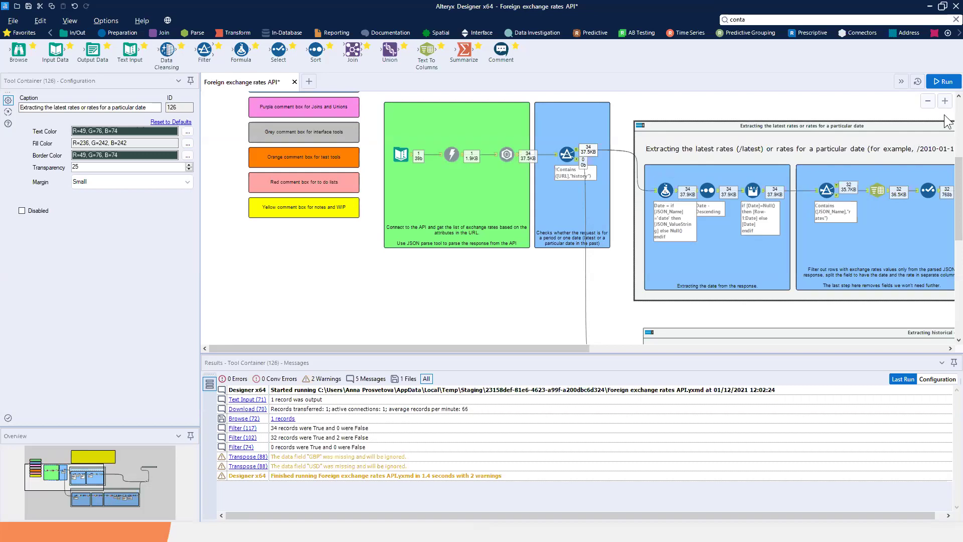
Select the Text Input tool in the green container and inspect the URL record in its configuration
scroll(582, 226, up, 3)
scroll(592, 301, up, 2)
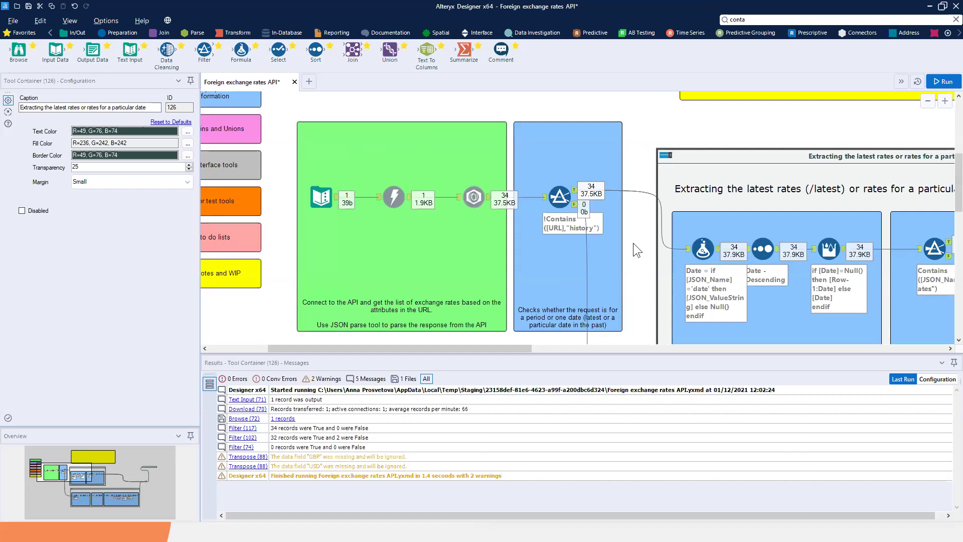
click(285, 279)
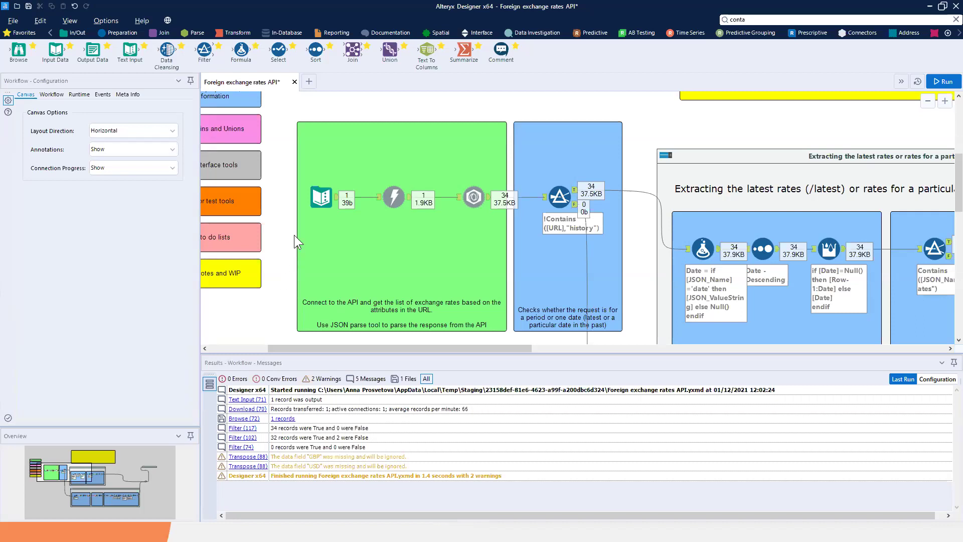
click(320, 205)
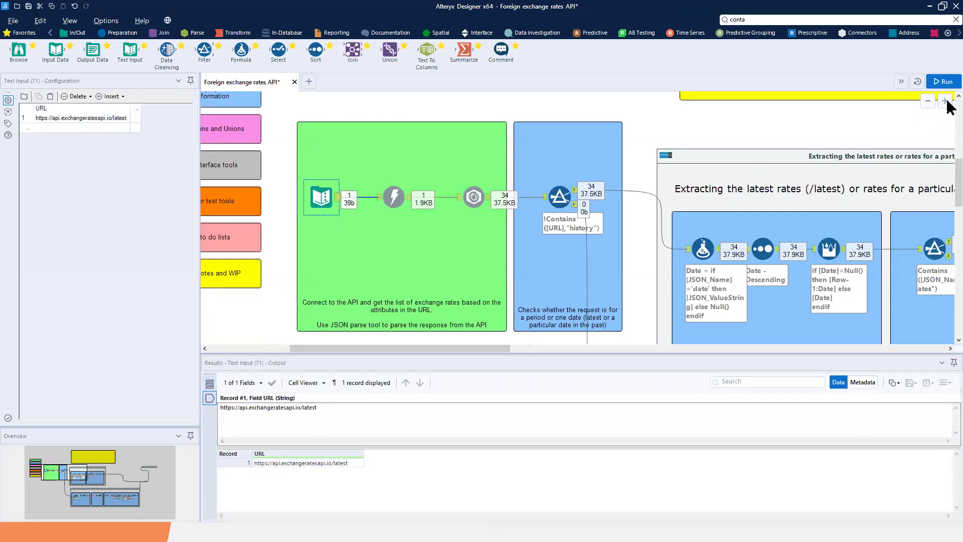
click(945, 101)
drag(491, 349, 428, 339)
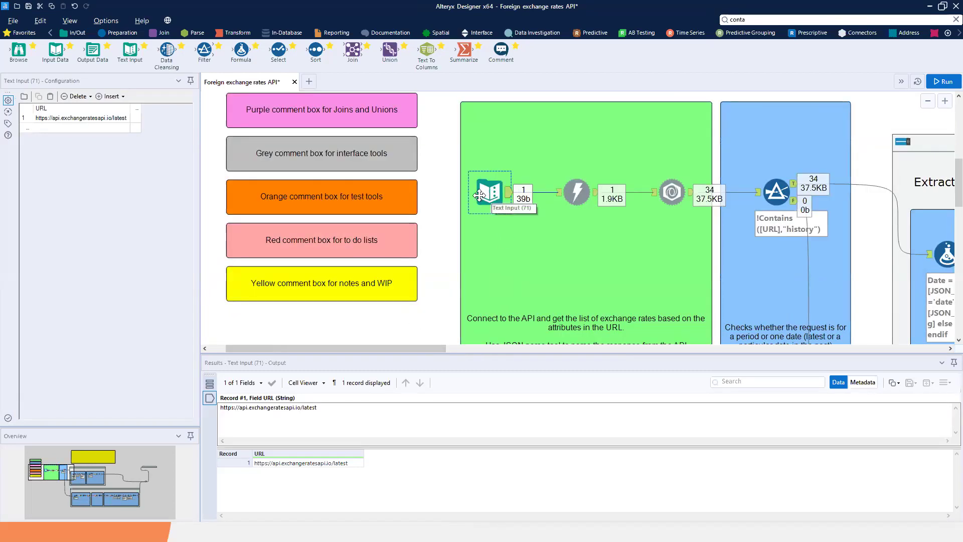
drag(11, 89, 151, 151)
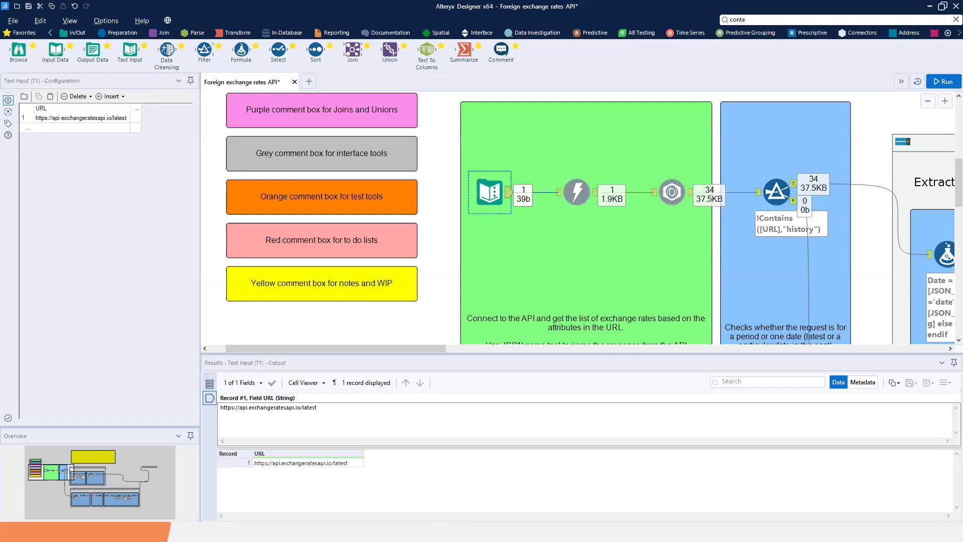
Switch to the browser, place the Foreign exchange rates API page beside the workflow and find its Usage section
key(alt+Tab)
click(53, 10)
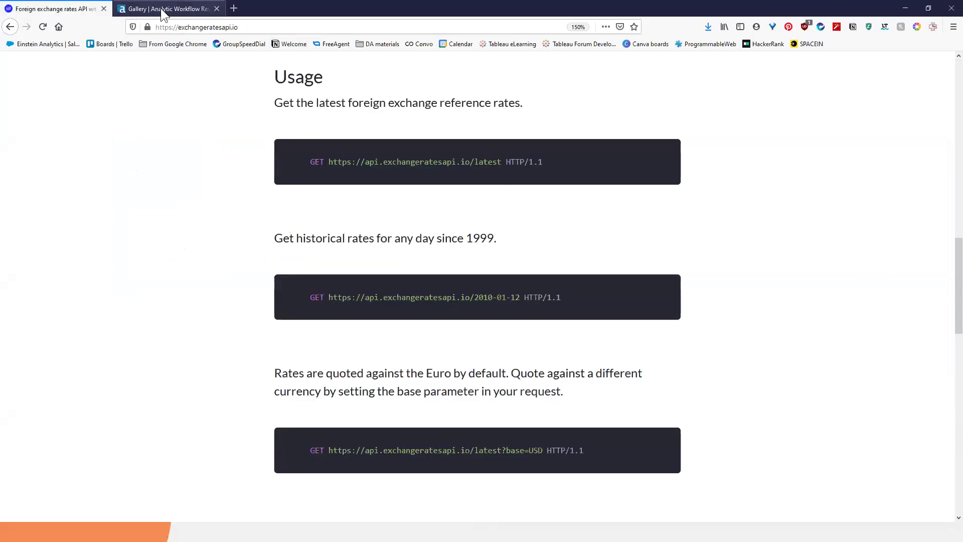
key(super+Right)
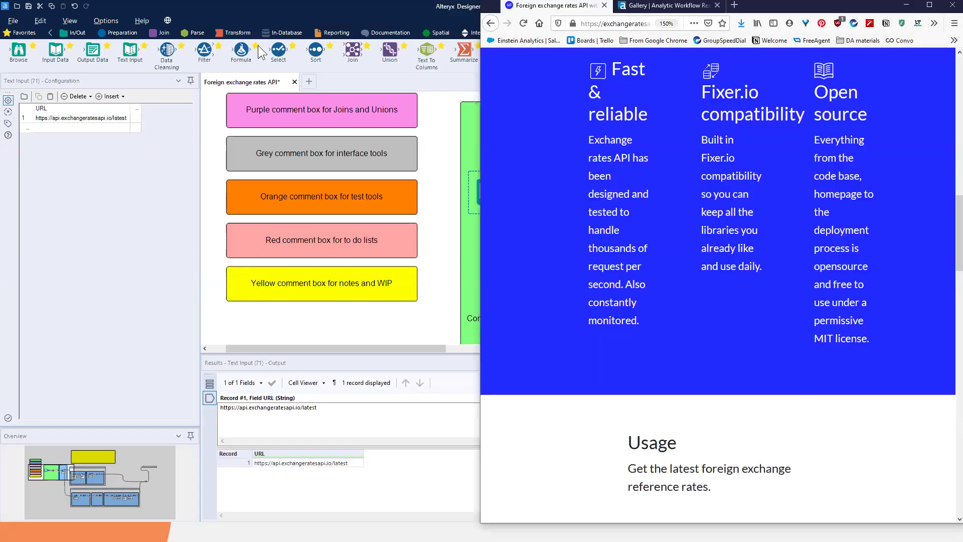
scroll(584, 346, up, 5)
scroll(588, 319, up, 5)
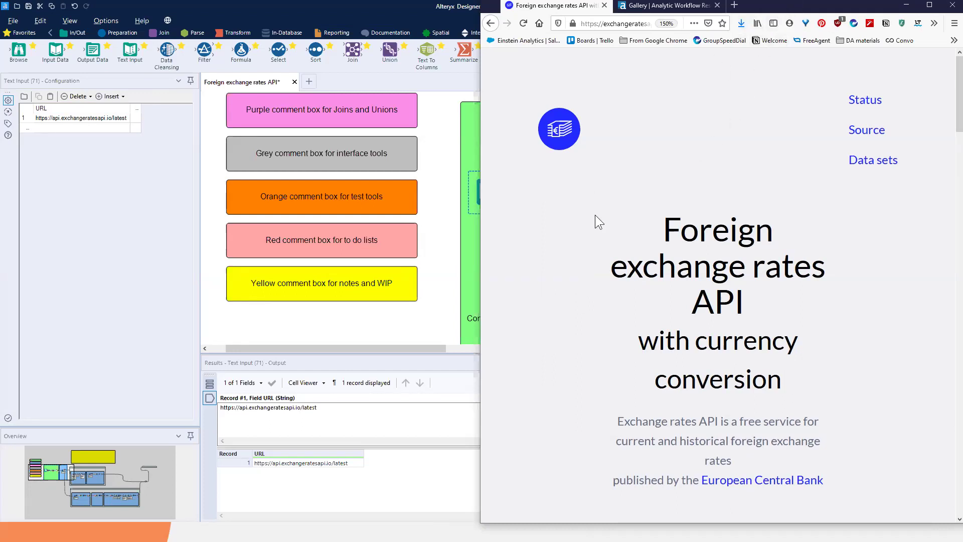
scroll(592, 213, down, 8)
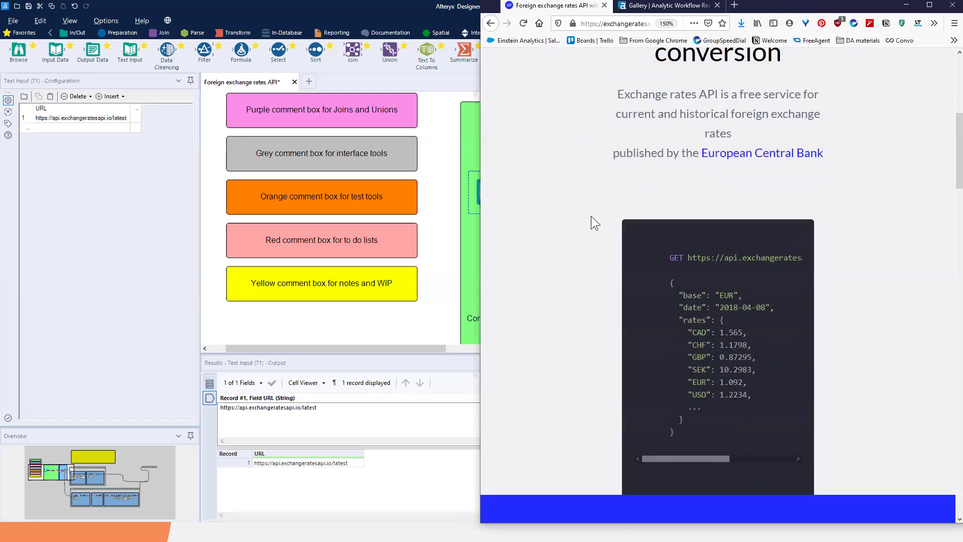
scroll(591, 216, down, 10)
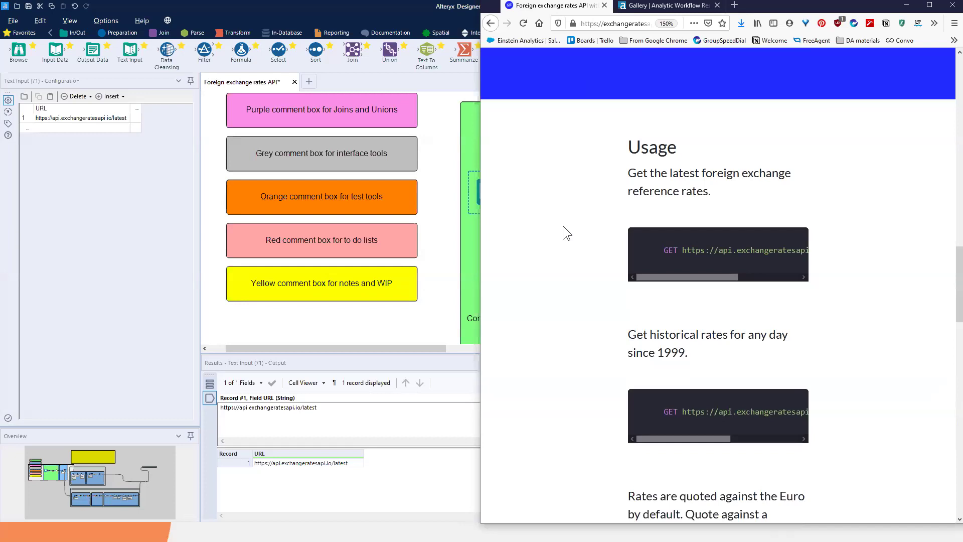
Widen the browser window over most of the workflow and set the API page's zoom to 170%
key(ctrl+minus)
key(ctrl+minus)
scroll(561, 226, up, 5)
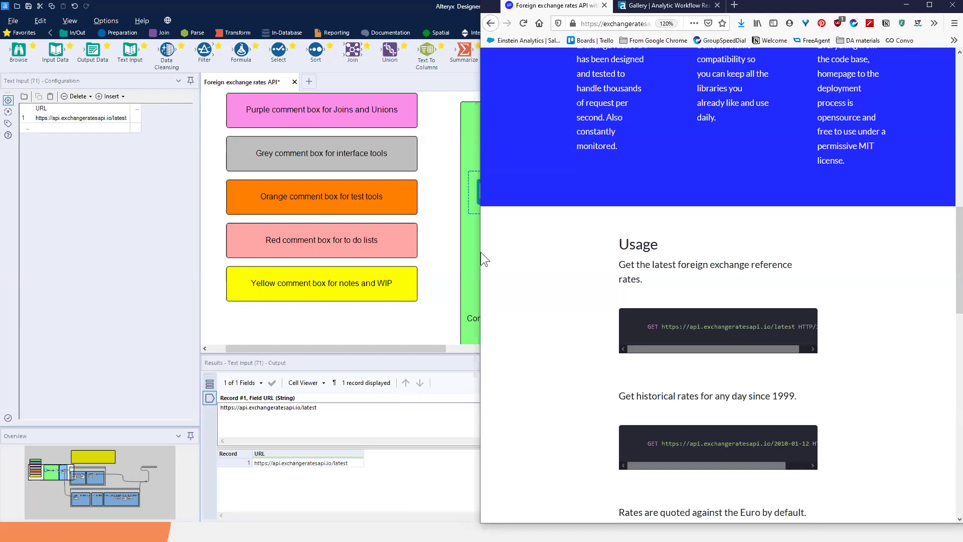
drag(478, 252, 303, 262)
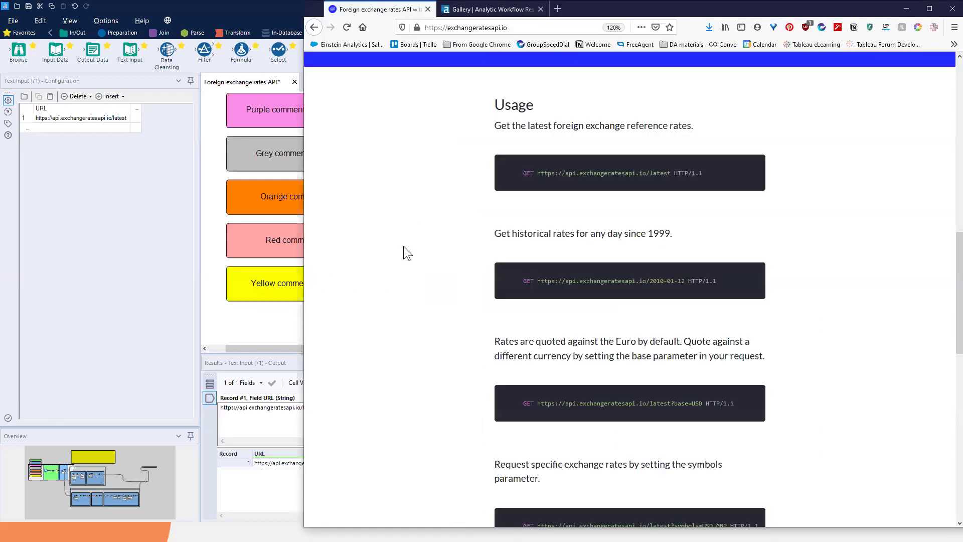
scroll(403, 245, up, 3)
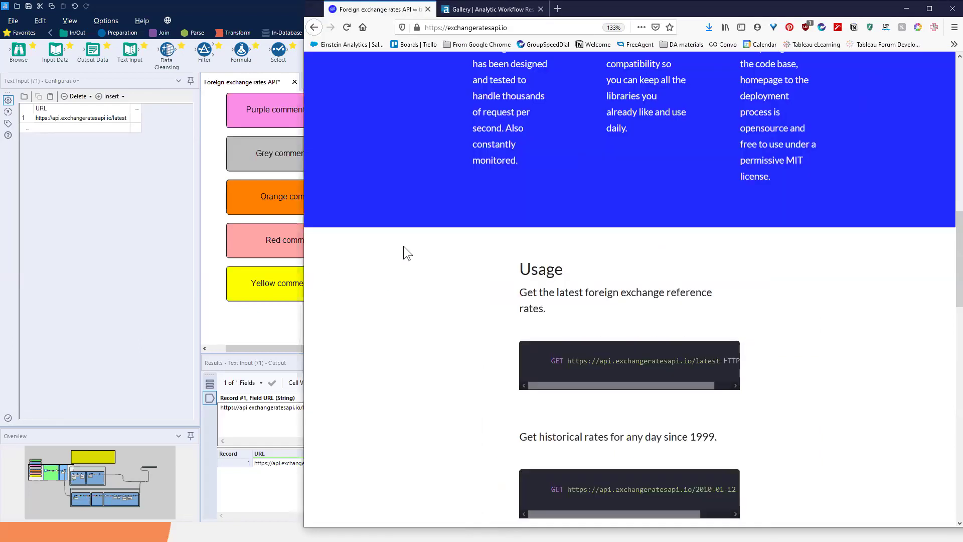
scroll(402, 246, down, 5)
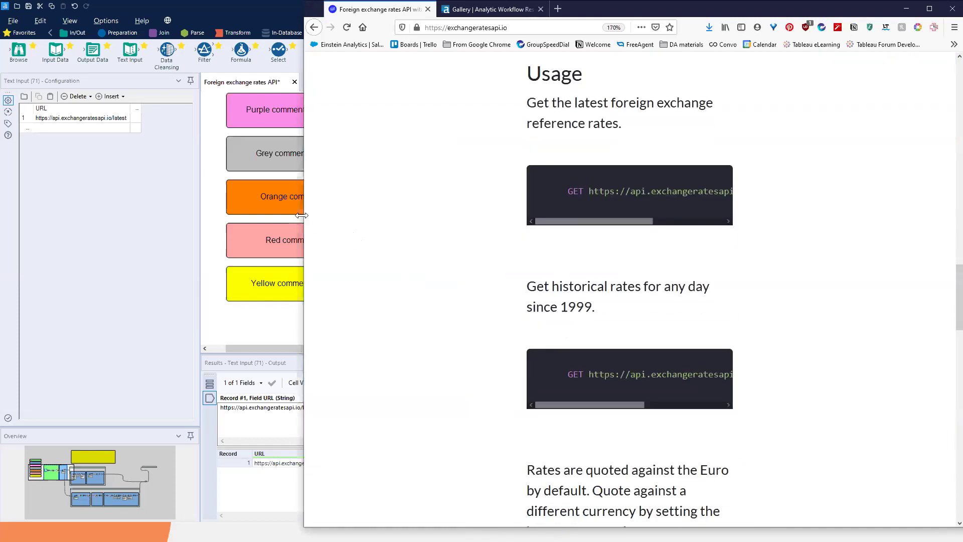
drag(301, 216, 140, 216)
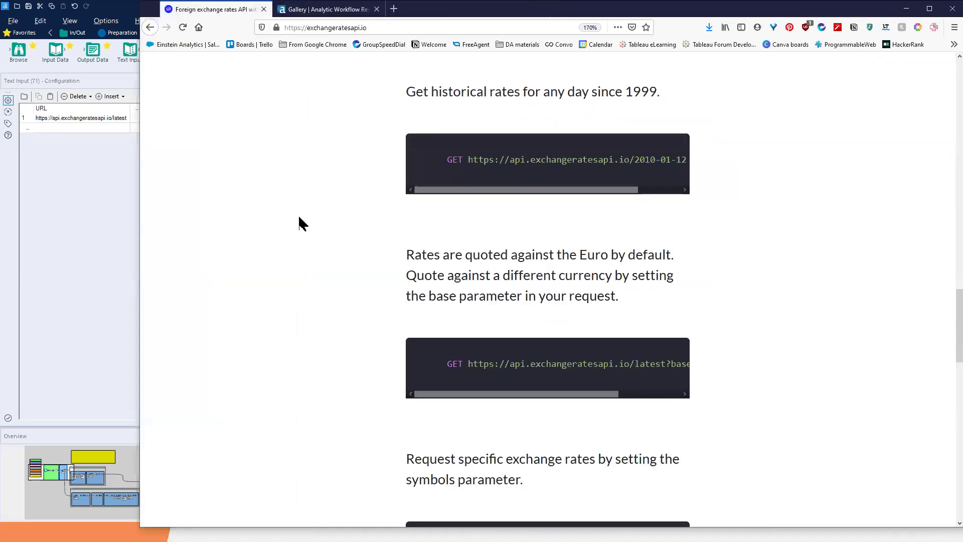
scroll(300, 215, up, 3)
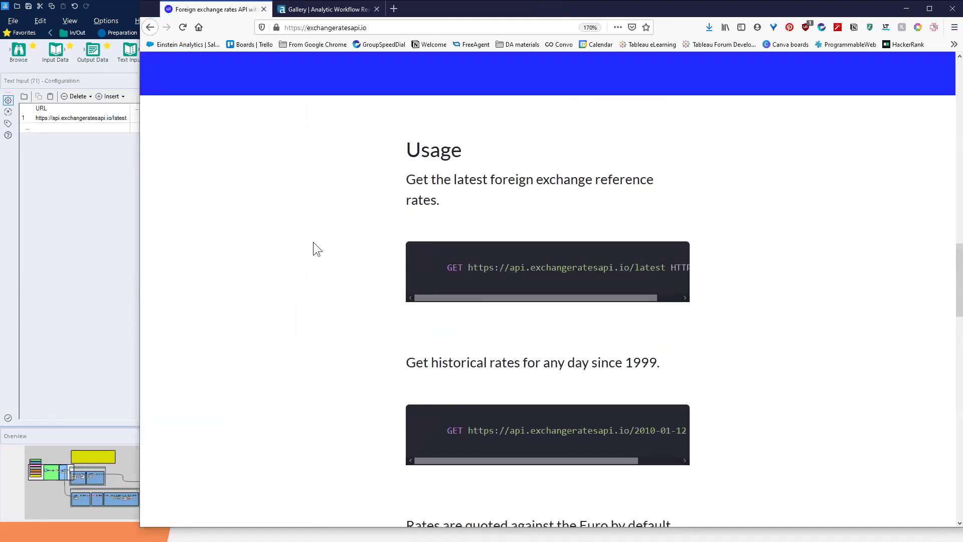
Examine the full example requests for the latest rates and for historical rates on a single day
drag(603, 298, 796, 331)
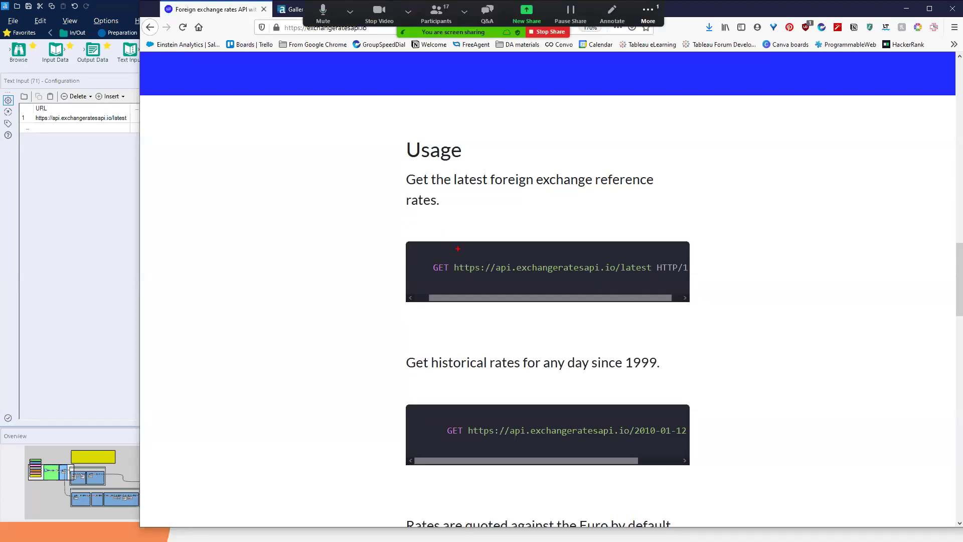
mouse_move(451, 248)
mouse_down()
mouse_move(502, 283)
mouse_move(656, 285)
mouse_up()
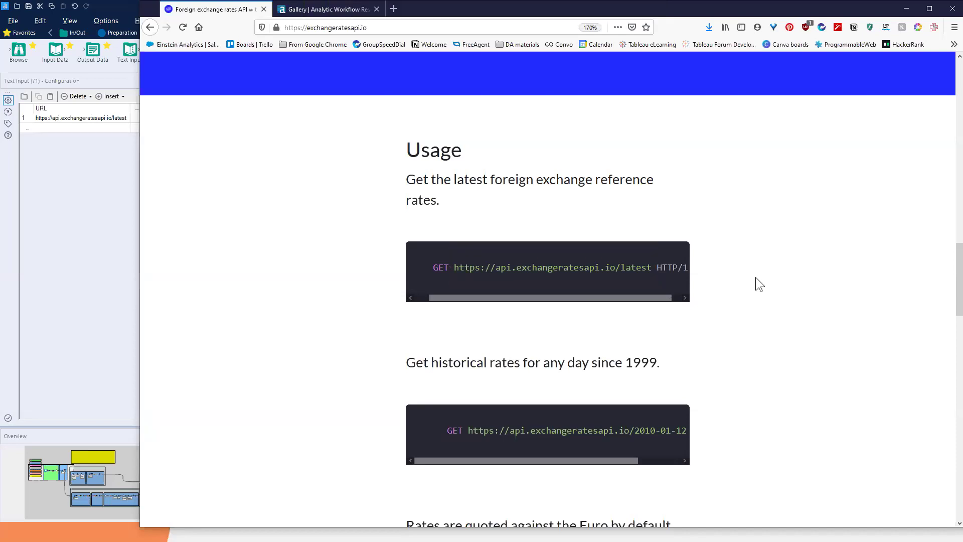
scroll(755, 277, down, 3)
scroll(757, 278, down, 3)
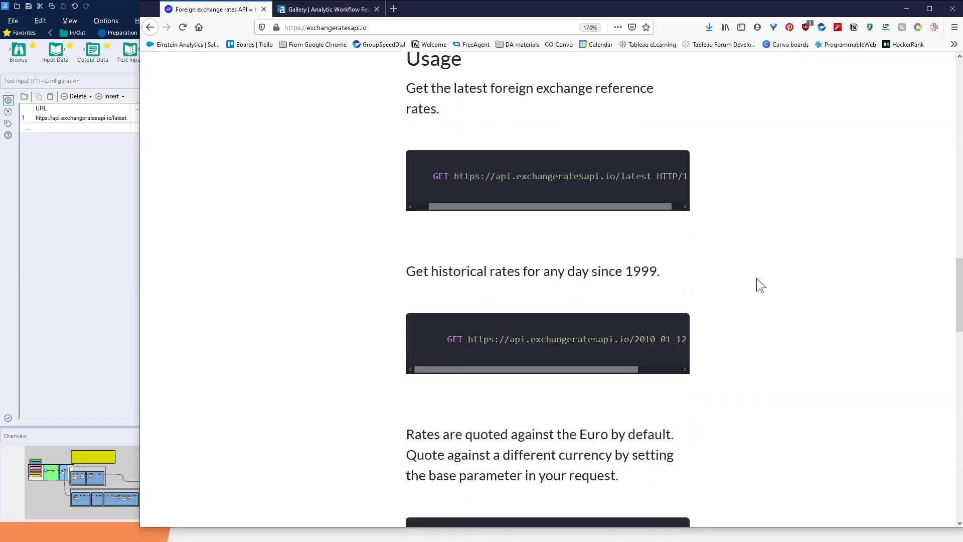
drag(609, 279, 651, 279)
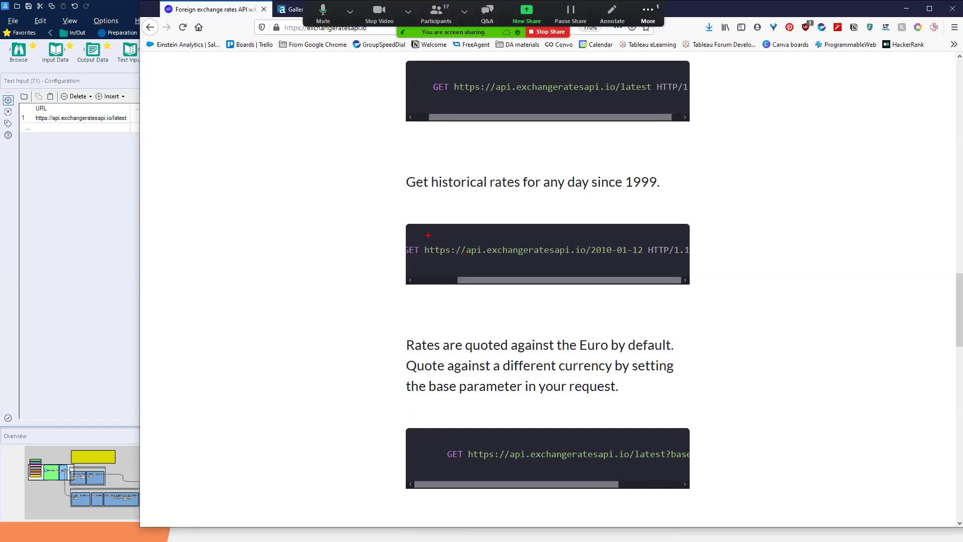
mouse_move(422, 233)
mouse_down()
mouse_move(429, 250)
mouse_move(647, 263)
mouse_up()
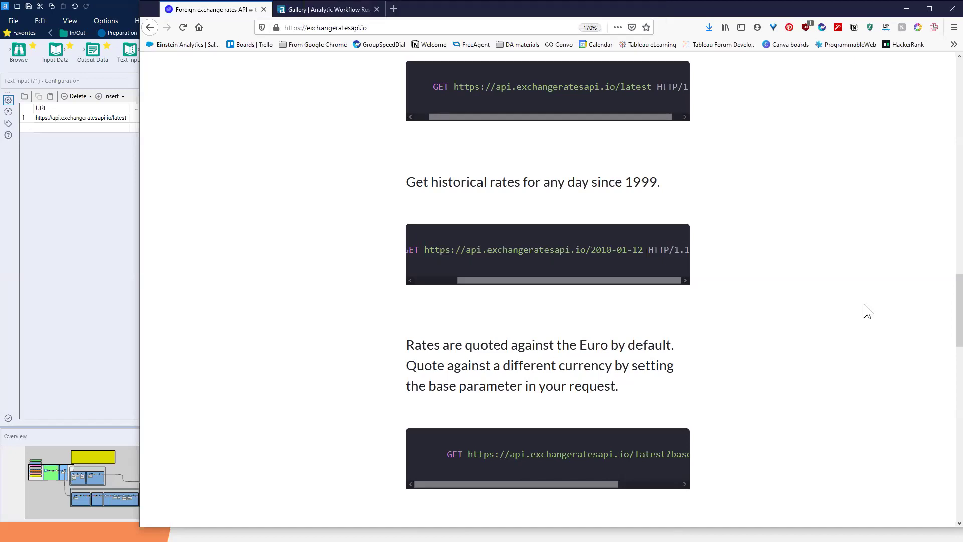
Examine the example request that uses the base parameter to quote rates against a different currency
scroll(864, 304, down, 3)
drag(569, 305, 609, 307)
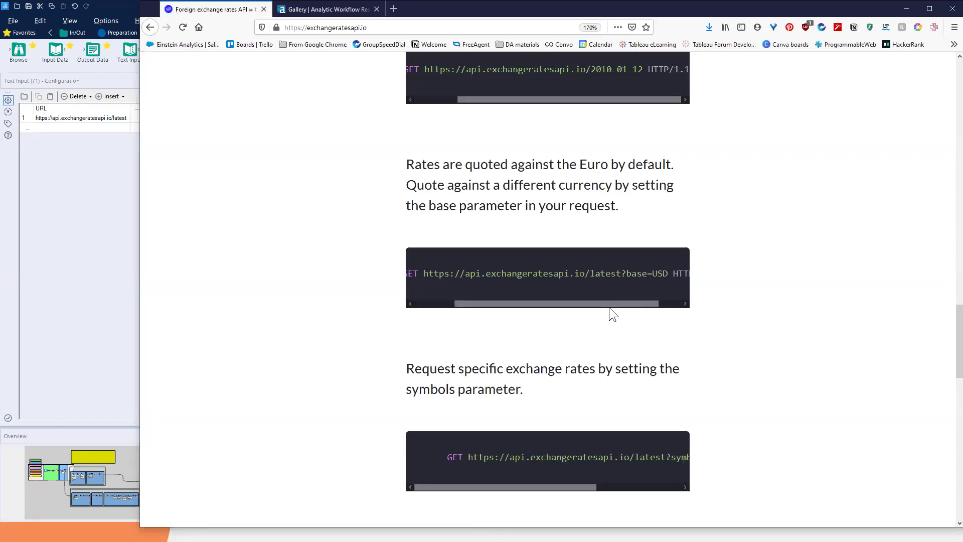
mouse_move(400, 148)
mouse_down()
mouse_move(578, 179)
mouse_move(682, 173)
mouse_up()
mouse_move(419, 258)
mouse_down()
mouse_move(527, 286)
mouse_move(672, 287)
mouse_up()
Review the remaining API usage examples through the end of the page, then return to the latest-rates request
scroll(325, 320, down, 3)
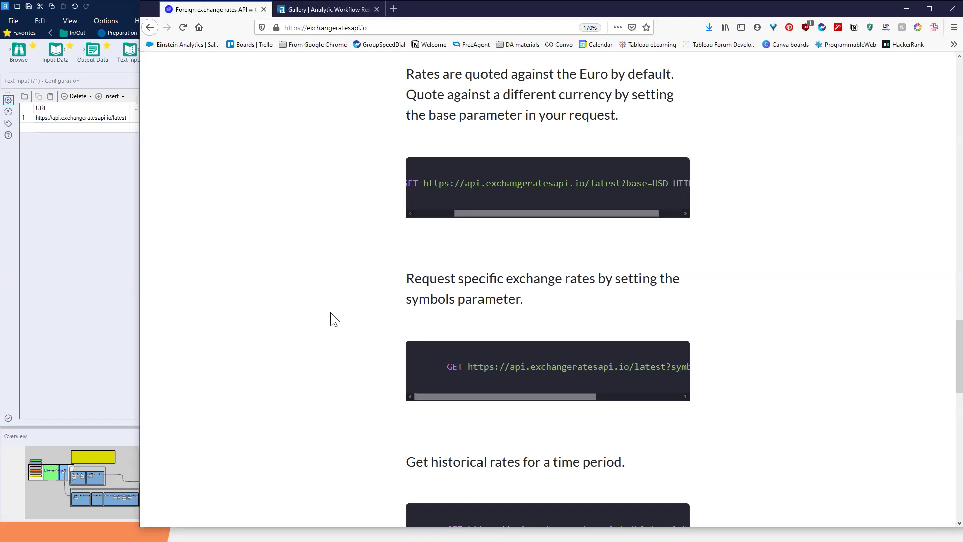
scroll(333, 315, down, 15)
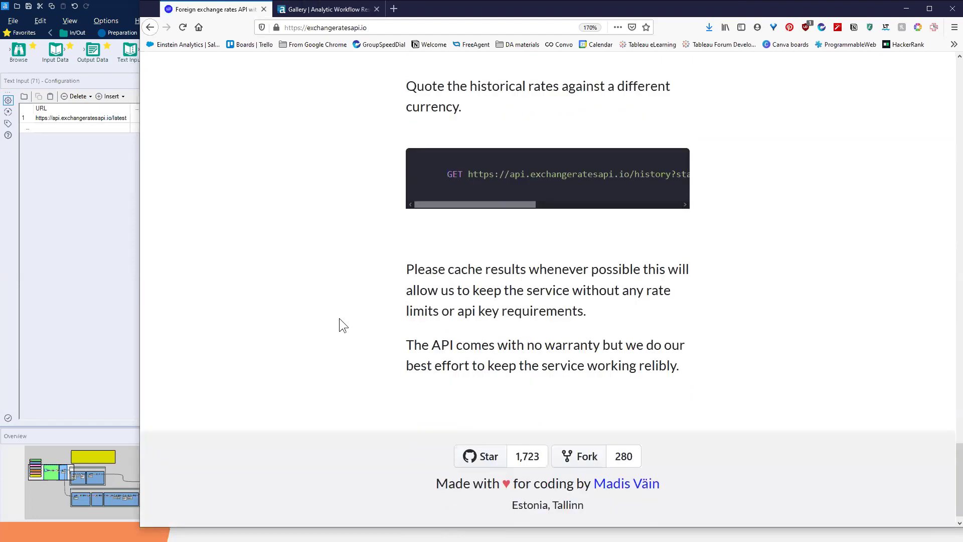
scroll(340, 319, up, 15)
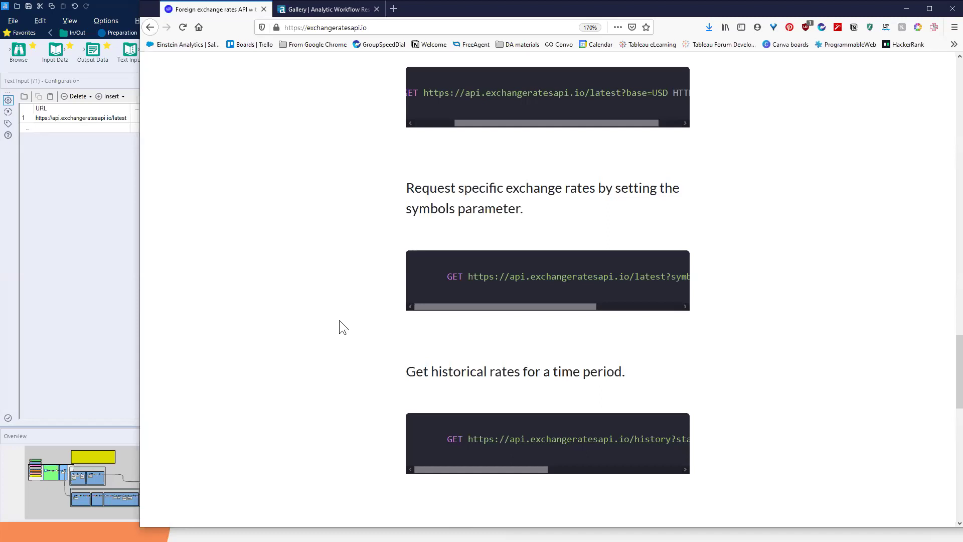
scroll(339, 320, up, 3)
scroll(339, 326, up, 6)
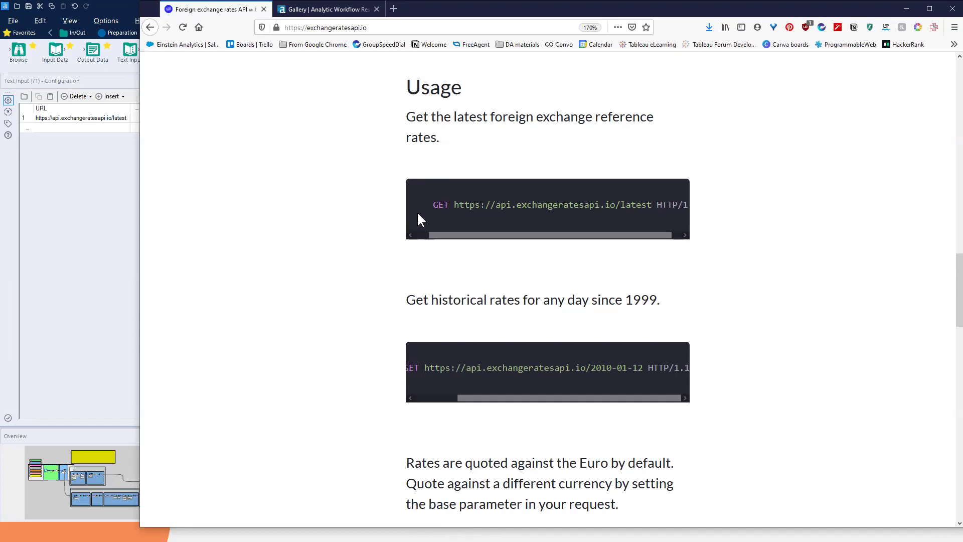
Compare the latest-rates endpoint on the API page with the URL in the Text Input tool in Alteryx Designer
drag(451, 193, 653, 220)
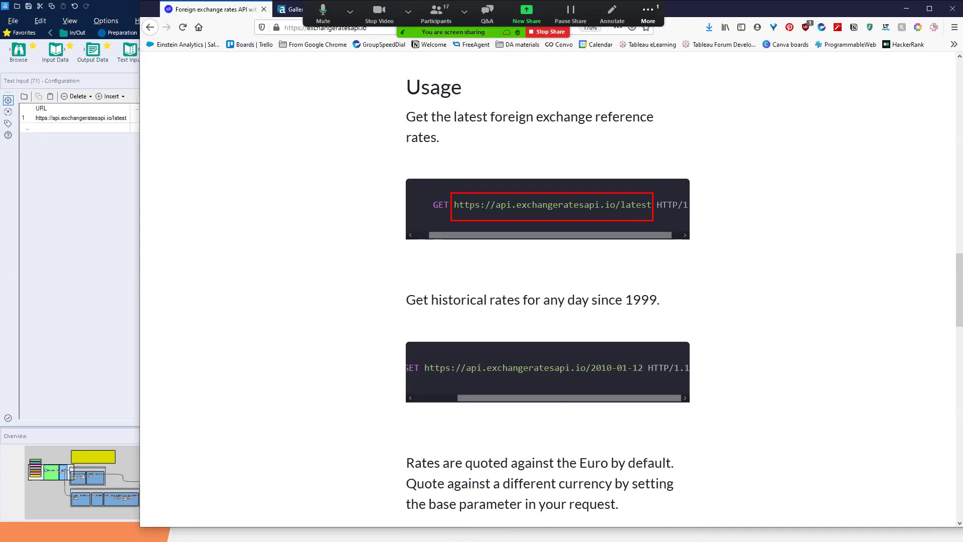
click(79, 200)
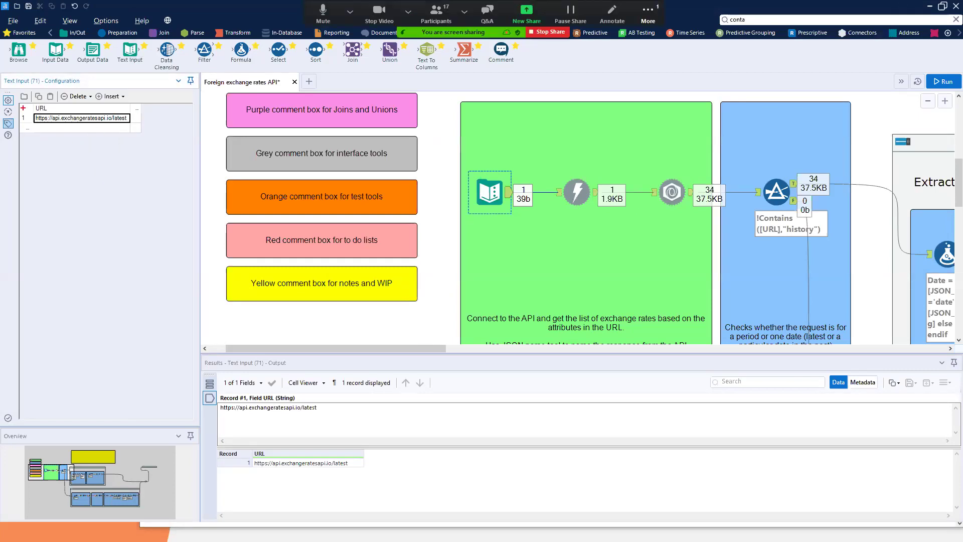
drag(24, 104, 140, 128)
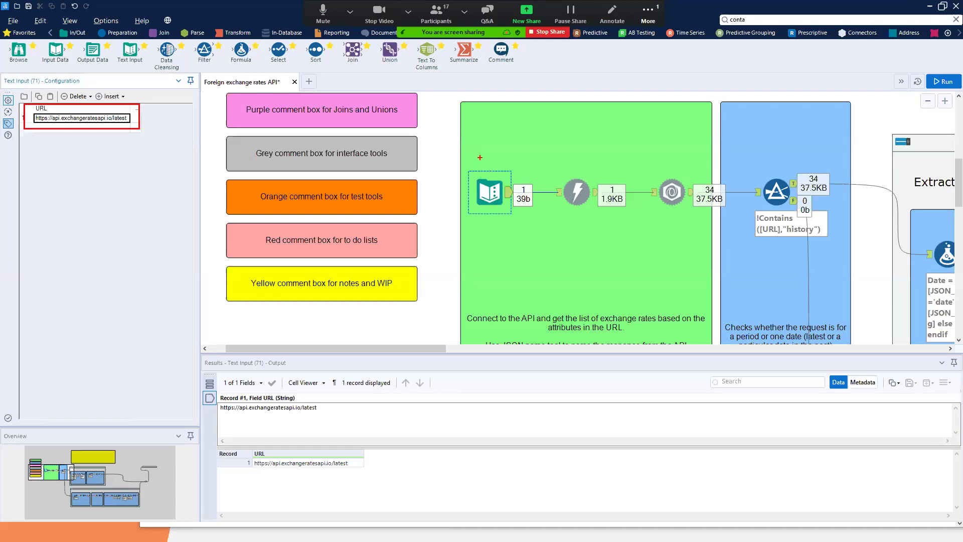
drag(462, 162, 525, 222)
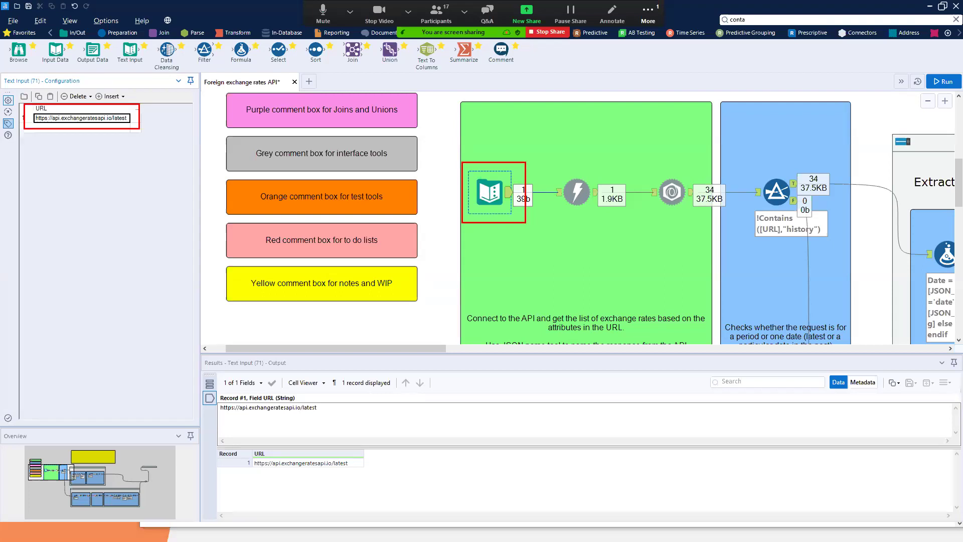
Examine the Download tool's basic configuration, including the choices for its URL field and its output settings
drag(395, 347, 466, 351)
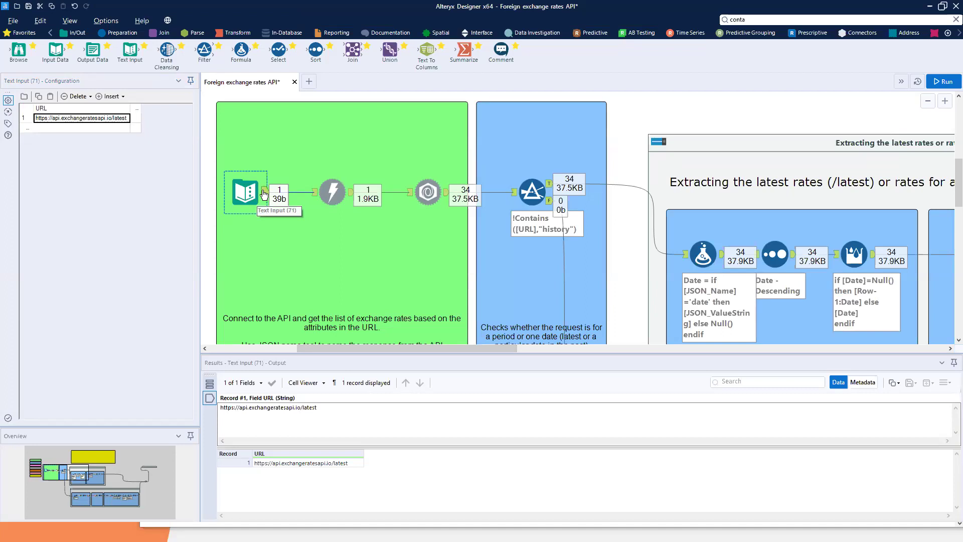
click(333, 192)
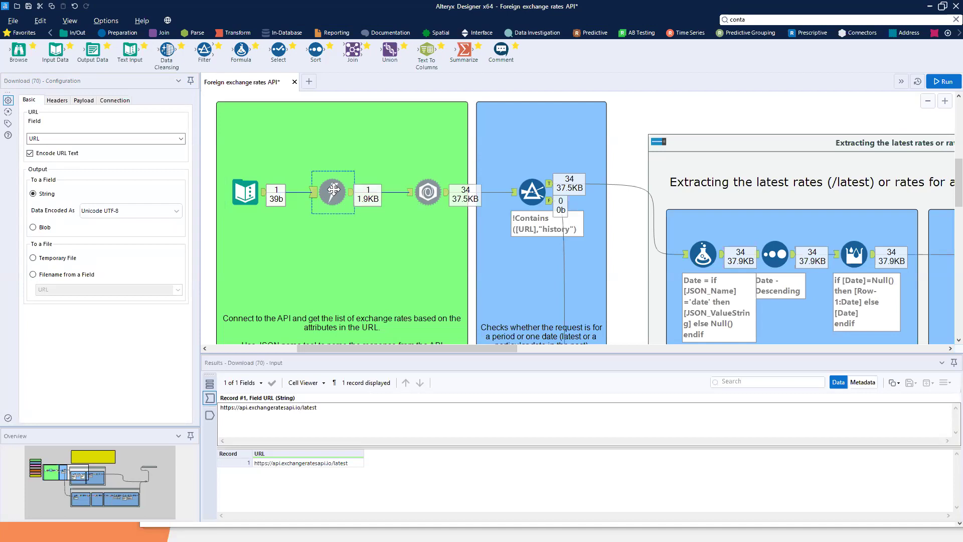
mouse_move(2, 70)
mouse_down()
mouse_move(172, 213)
mouse_move(196, 281)
mouse_move(196, 322)
mouse_up()
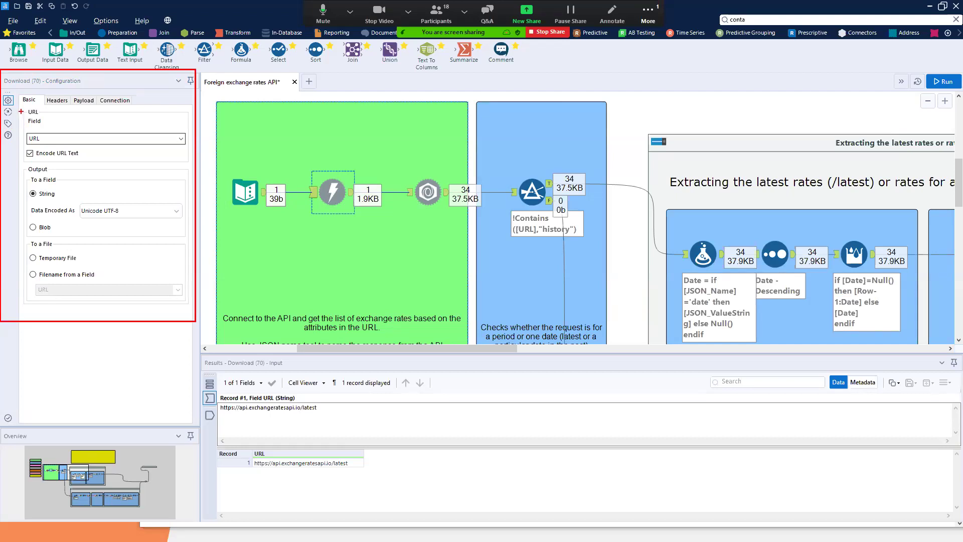
mouse_move(23, 106)
mouse_down()
mouse_move(125, 172)
mouse_move(195, 166)
mouse_up()
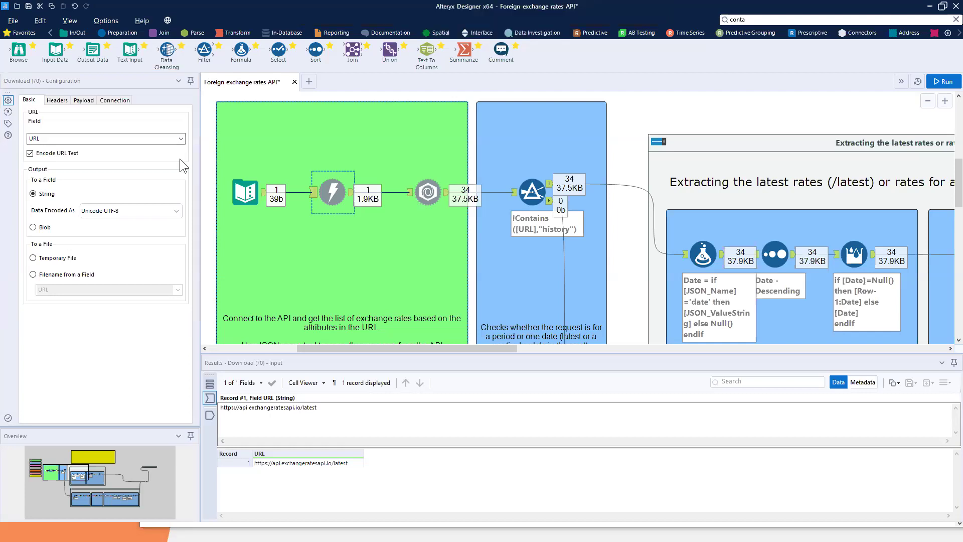
click(181, 139)
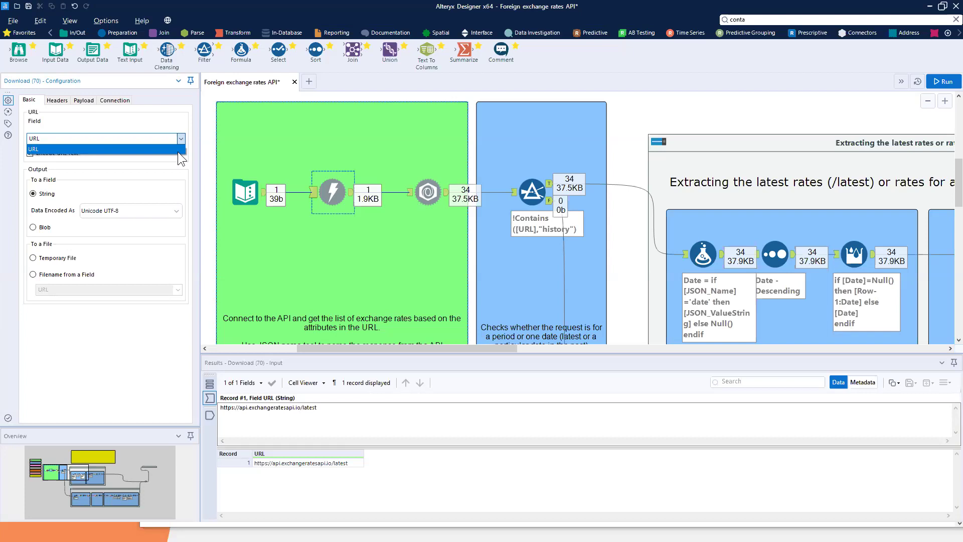
click(171, 119)
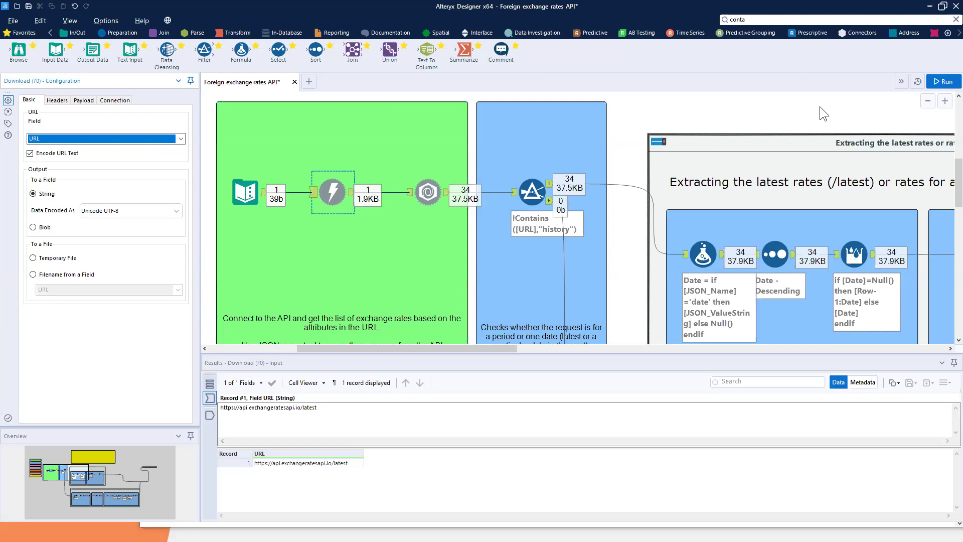
Run the workflow and display the Download tool's input record in an enlarged results area
click(942, 82)
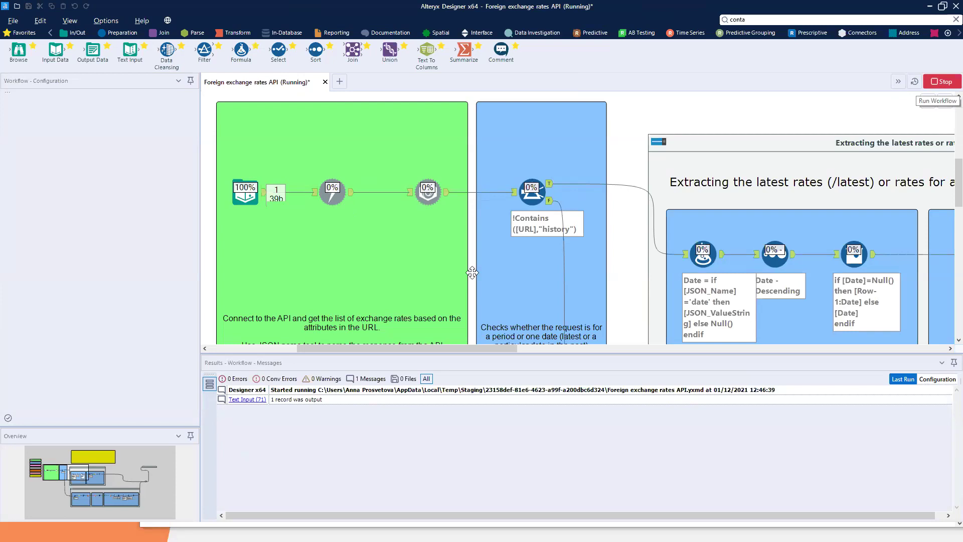
click(261, 191)
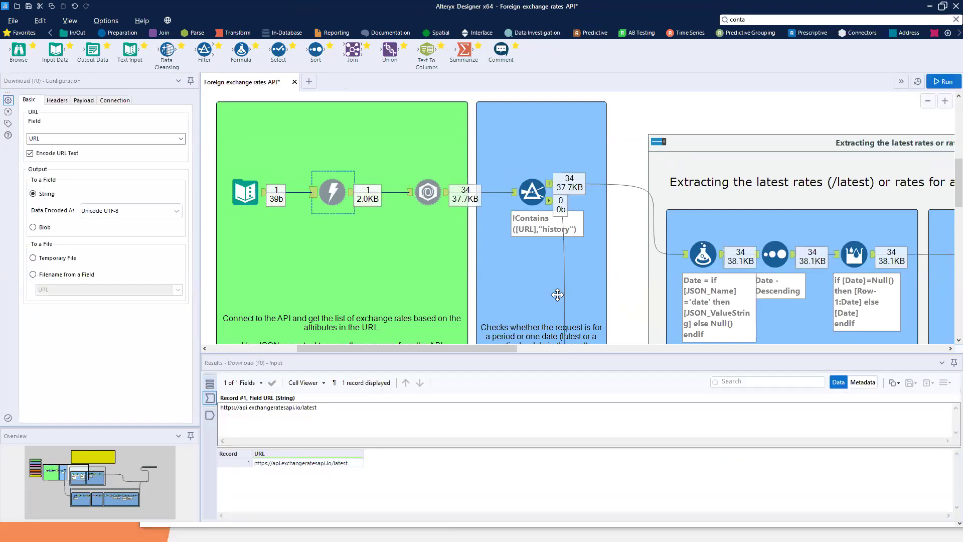
click(264, 195)
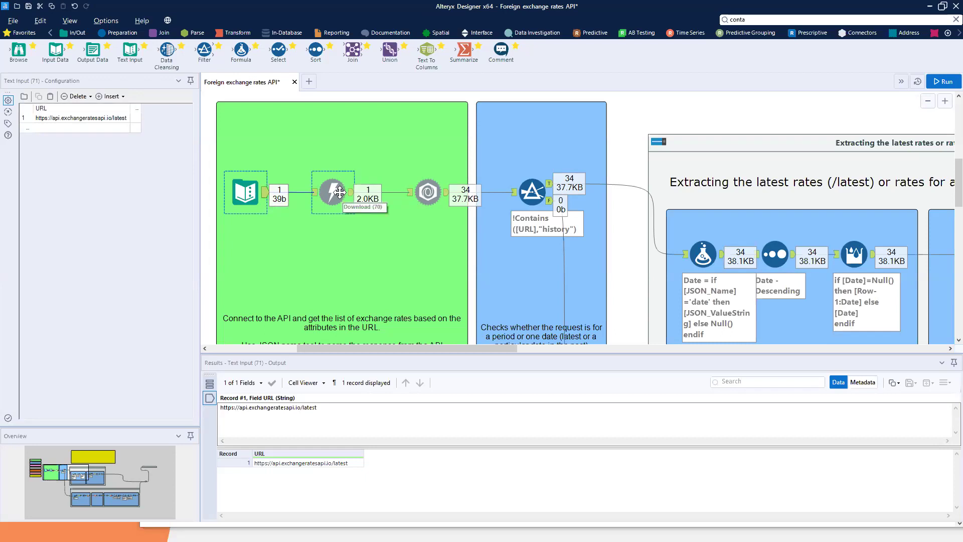
click(315, 195)
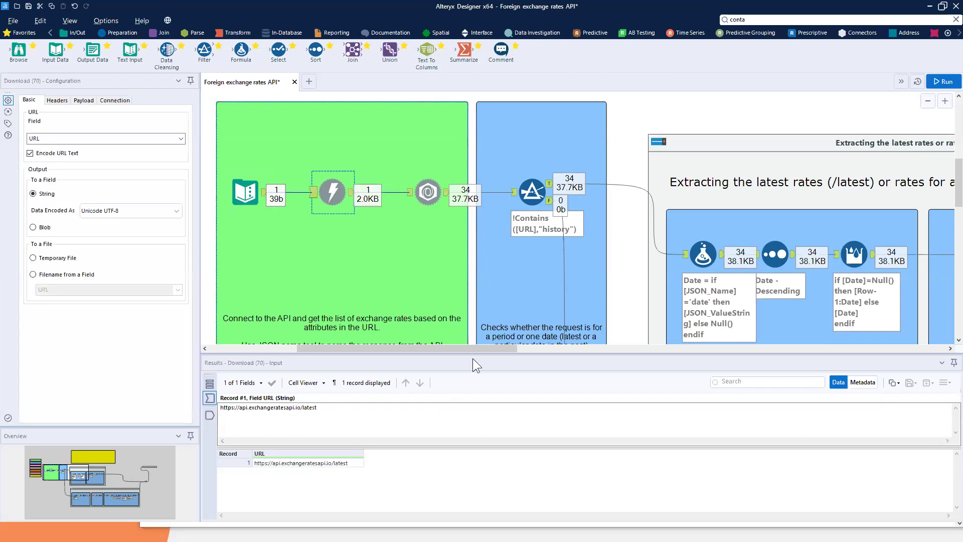
drag(477, 353, 477, 261)
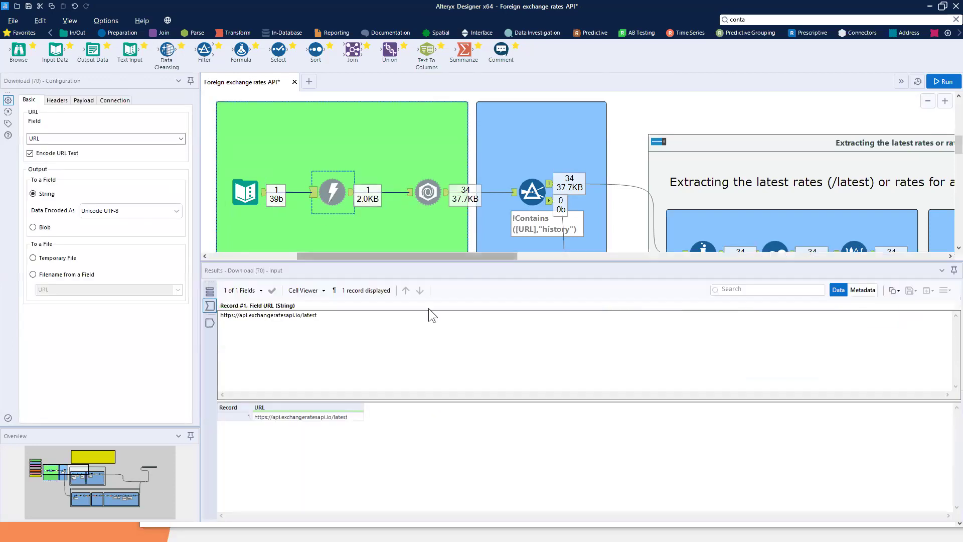
Examine the Download tool's output, viewing the full DownloadData value and the response status in DownloadHeaders
click(353, 197)
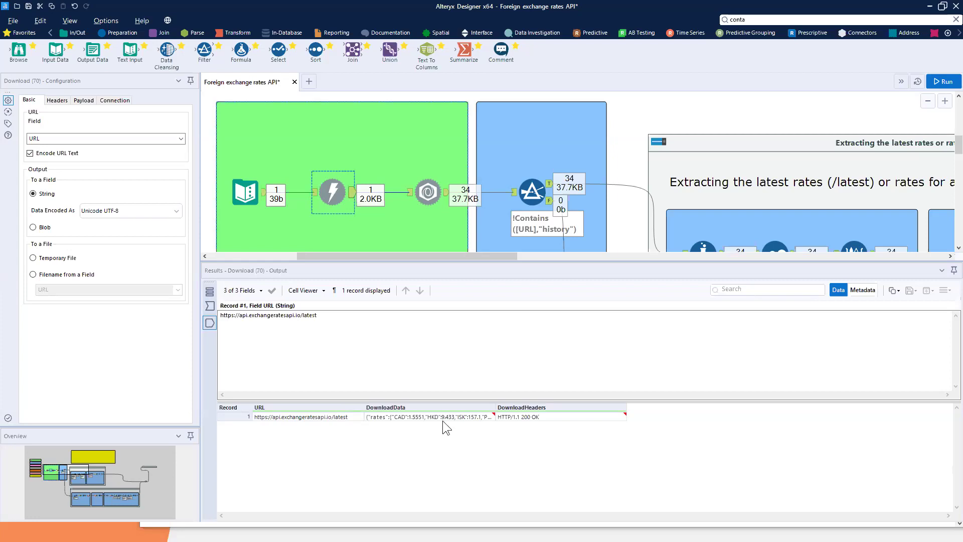
drag(449, 400, 446, 341)
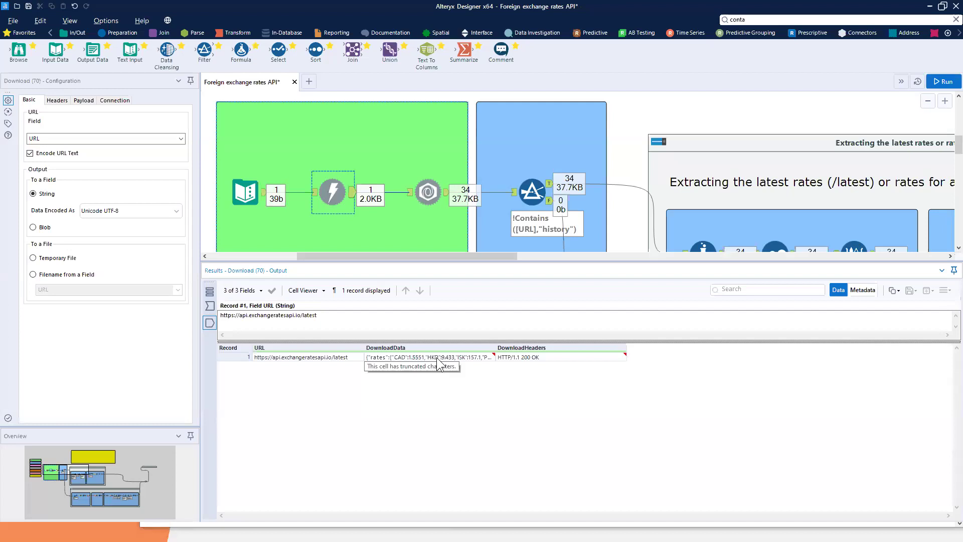
click(436, 358)
drag(430, 341, 429, 392)
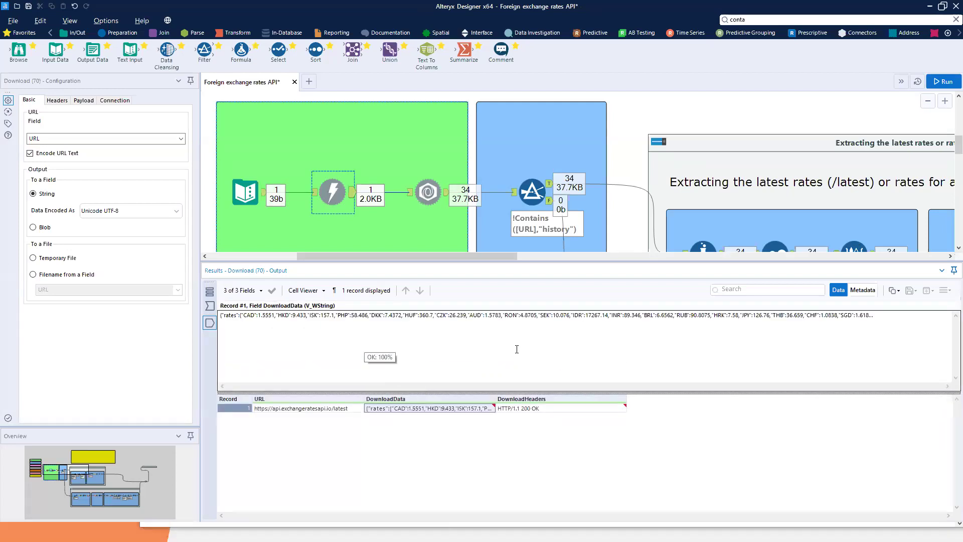
drag(226, 317, 468, 320)
click(618, 362)
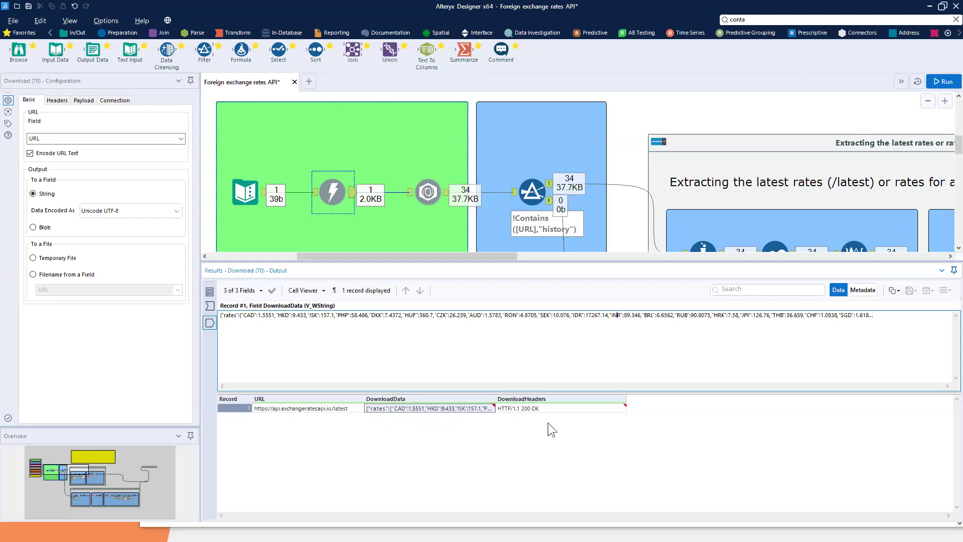
mouse_move(487, 384)
mouse_down()
mouse_move(585, 422)
mouse_move(635, 424)
mouse_up()
click(266, 197)
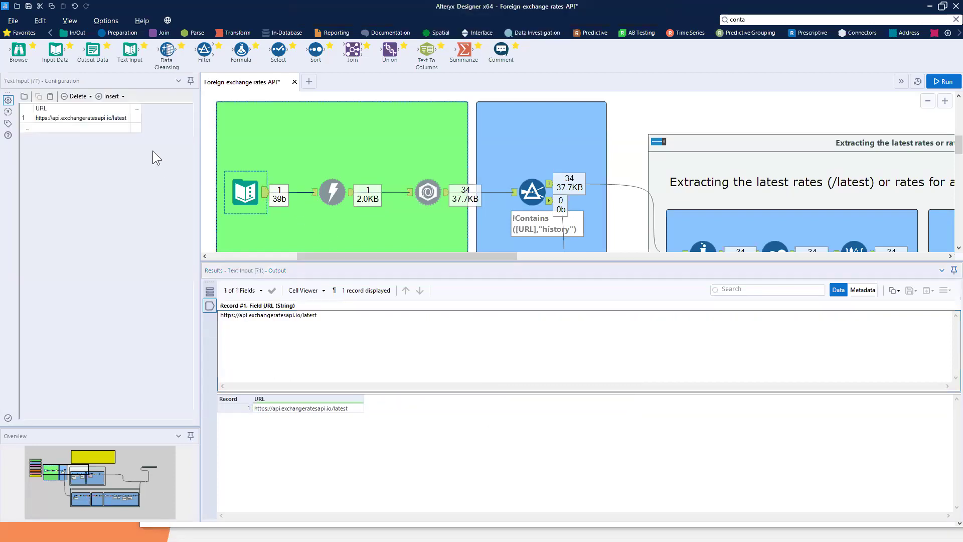
click(120, 120)
click(125, 116)
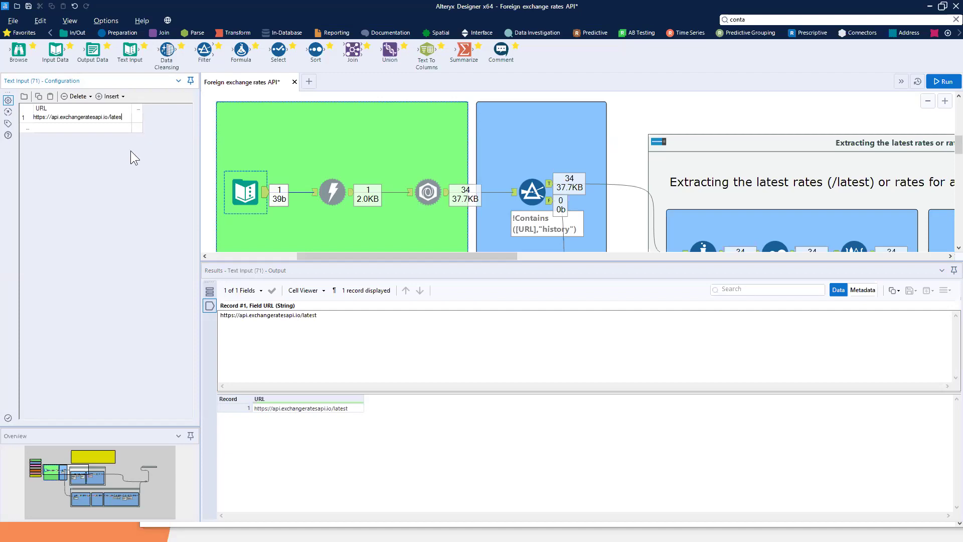
click(946, 82)
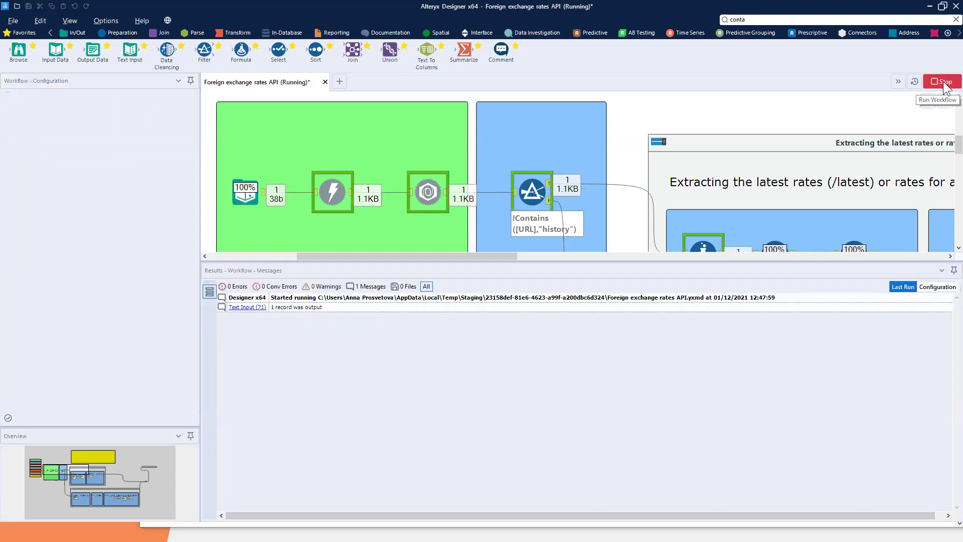
click(332, 192)
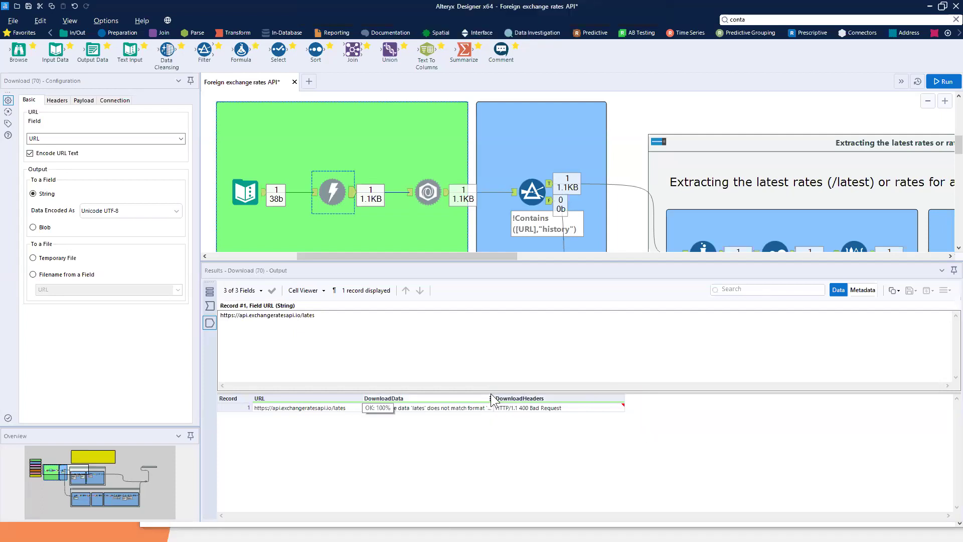
click(251, 192)
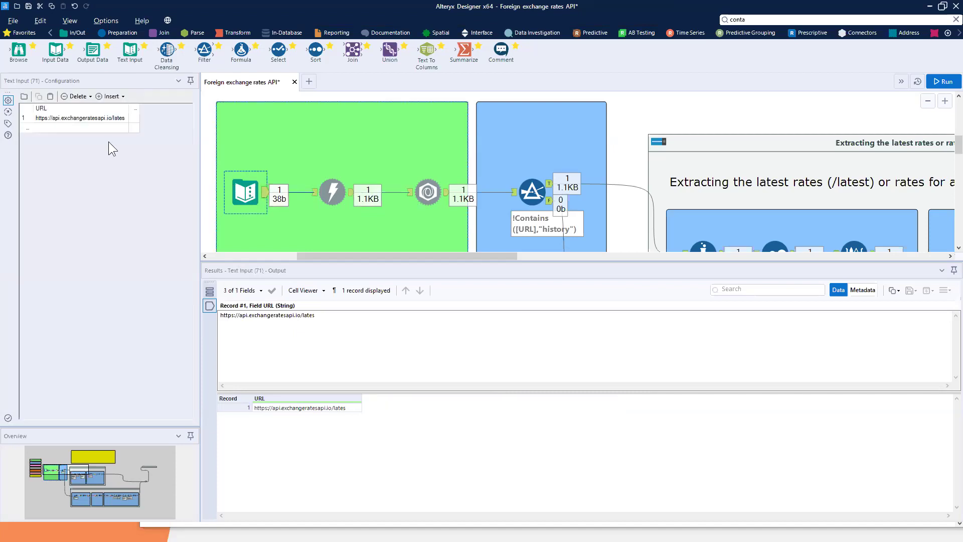
double_click(121, 115)
click(124, 116)
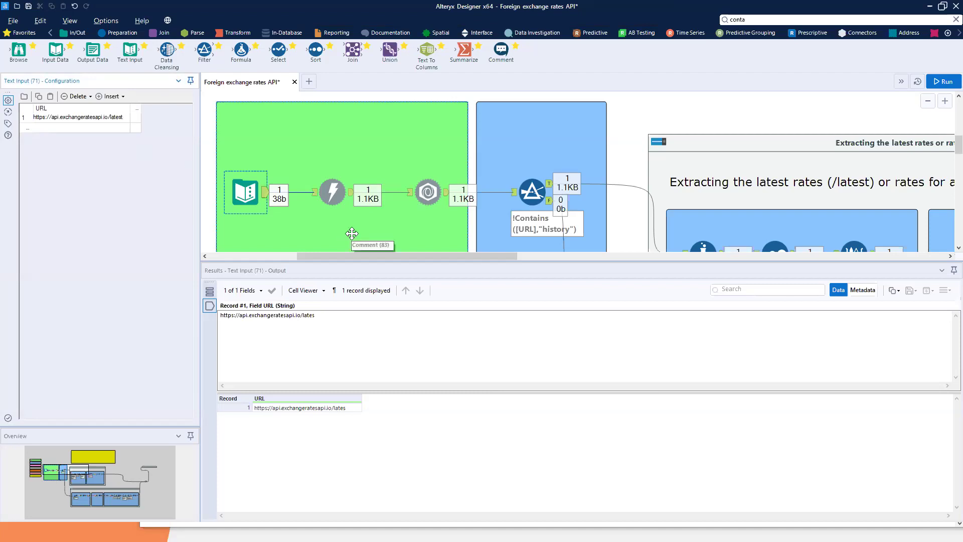
click(331, 234)
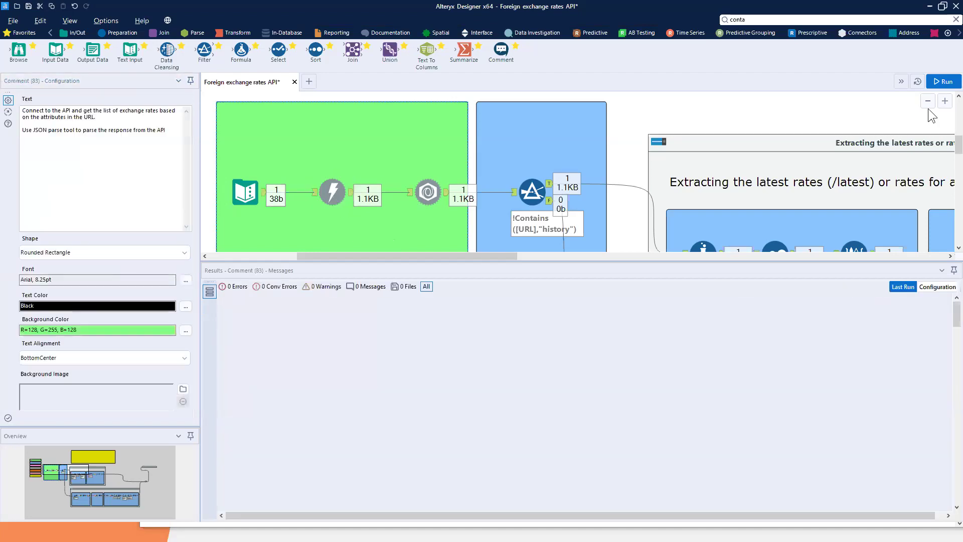
click(943, 82)
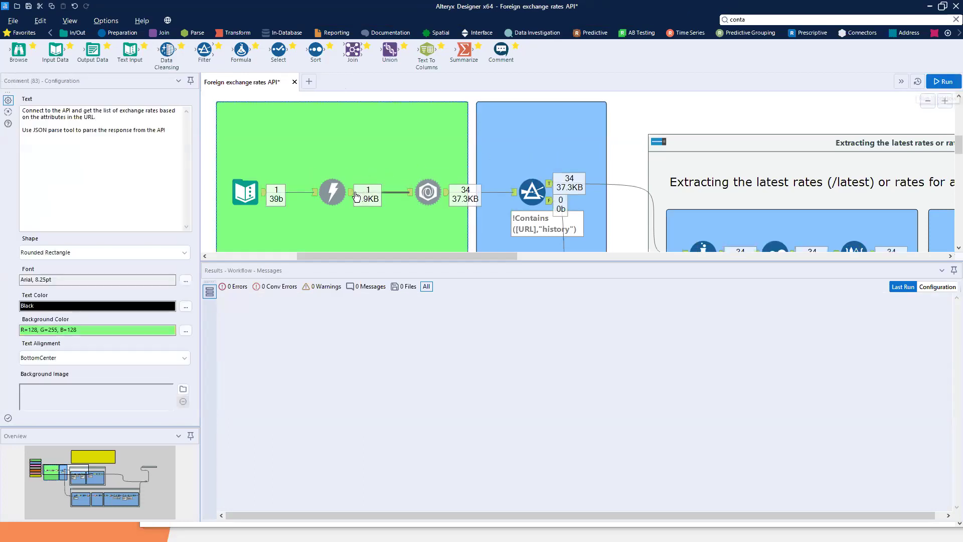
Compare the Download tool's input record with its output fields for the corrected URL
click(317, 196)
drag(317, 196, 319, 196)
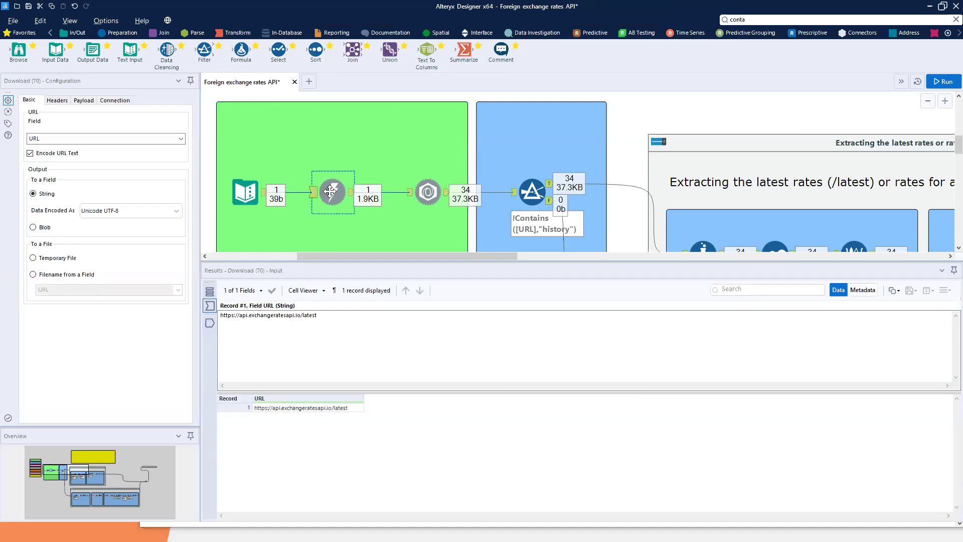
click(352, 195)
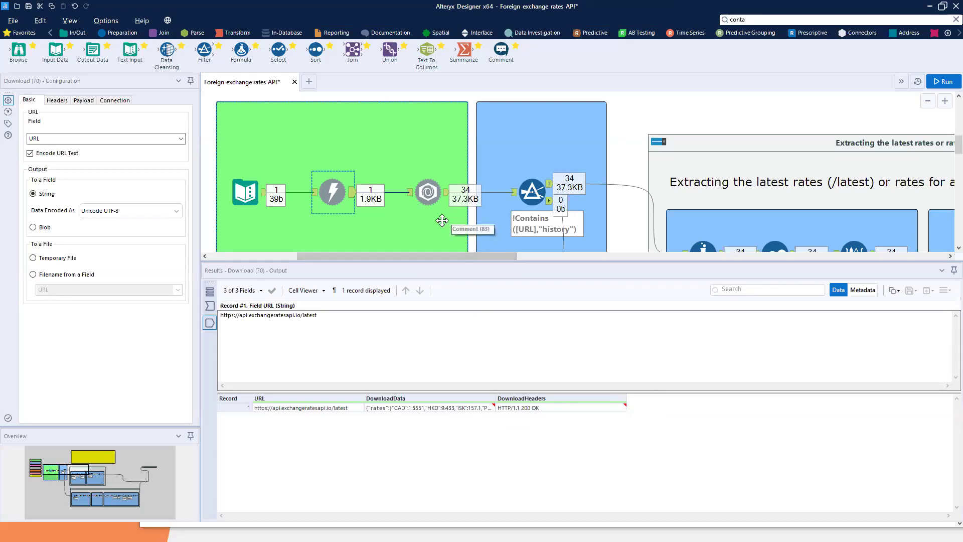
Examine the JSON Parse tool's configuration and input data, including the fields available as its JSON field
click(429, 193)
drag(428, 193, 419, 192)
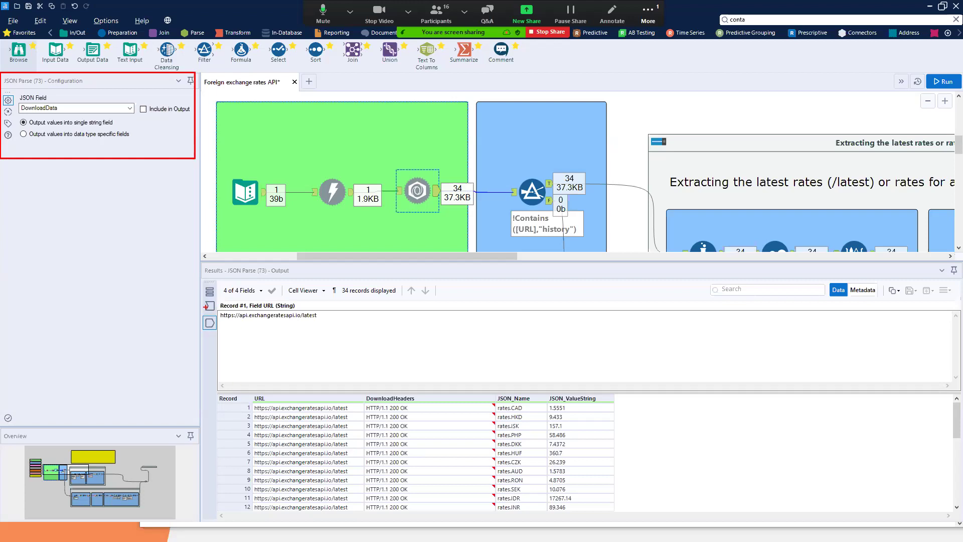
click(210, 305)
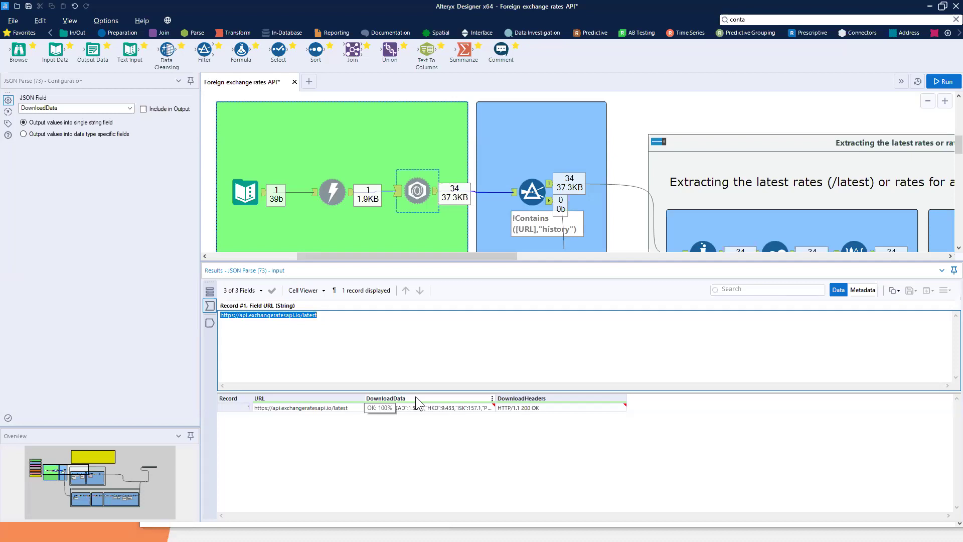
click(129, 108)
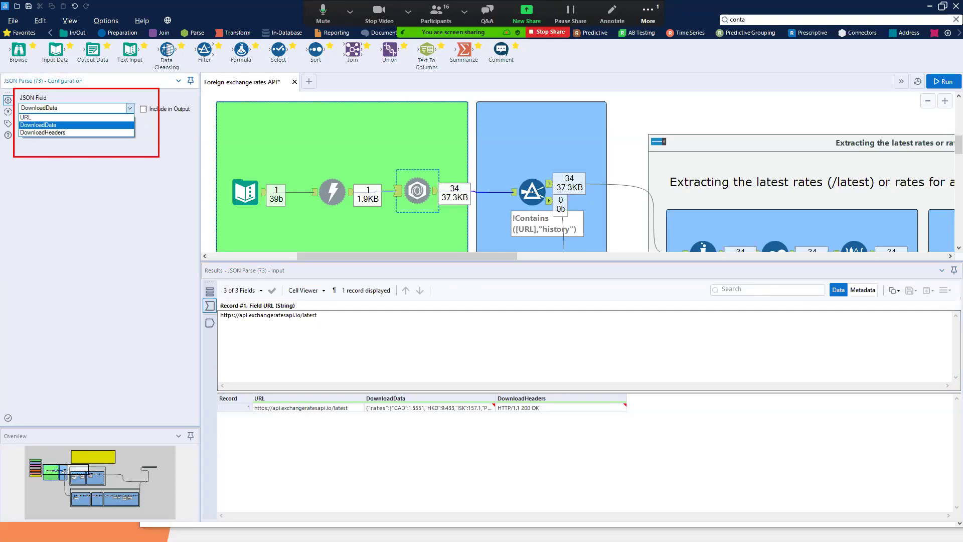
click(161, 163)
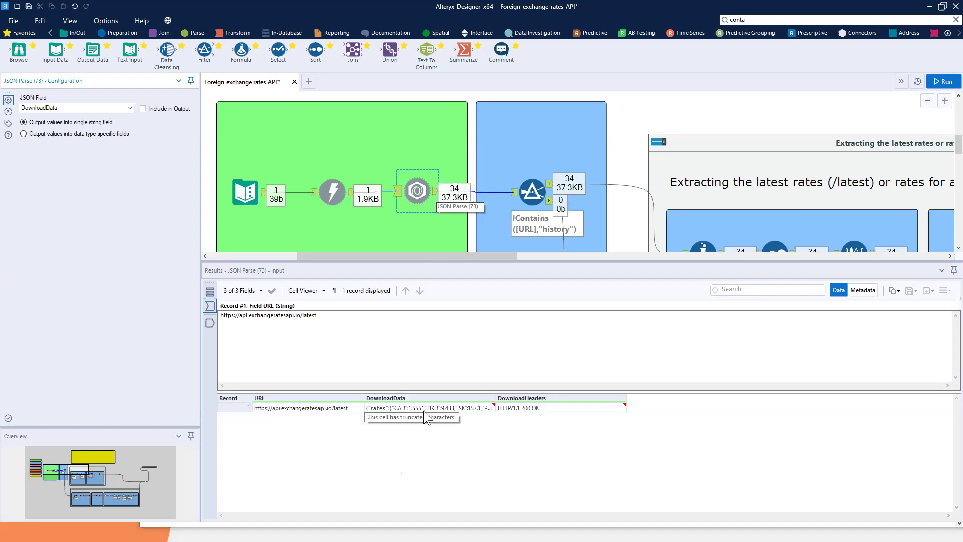
Compare the JSON Parse tool's input with its output and review the parsed JSON_Name and JSON_ValueString records through the last one
click(436, 193)
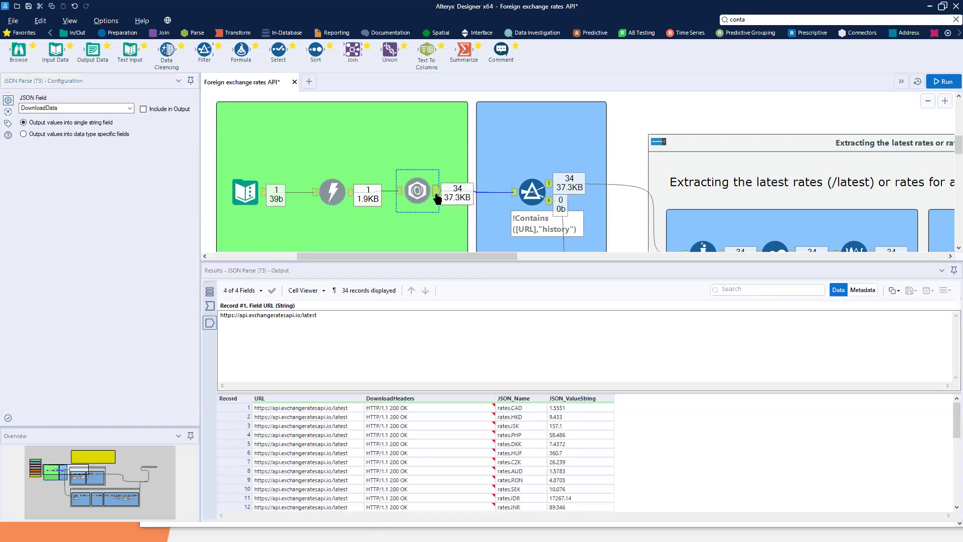
drag(439, 394, 432, 335)
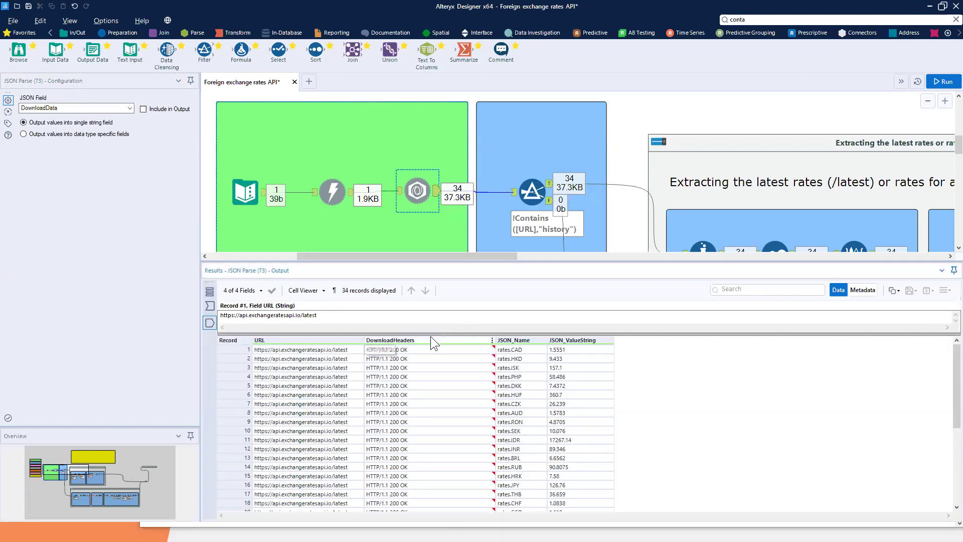
click(211, 306)
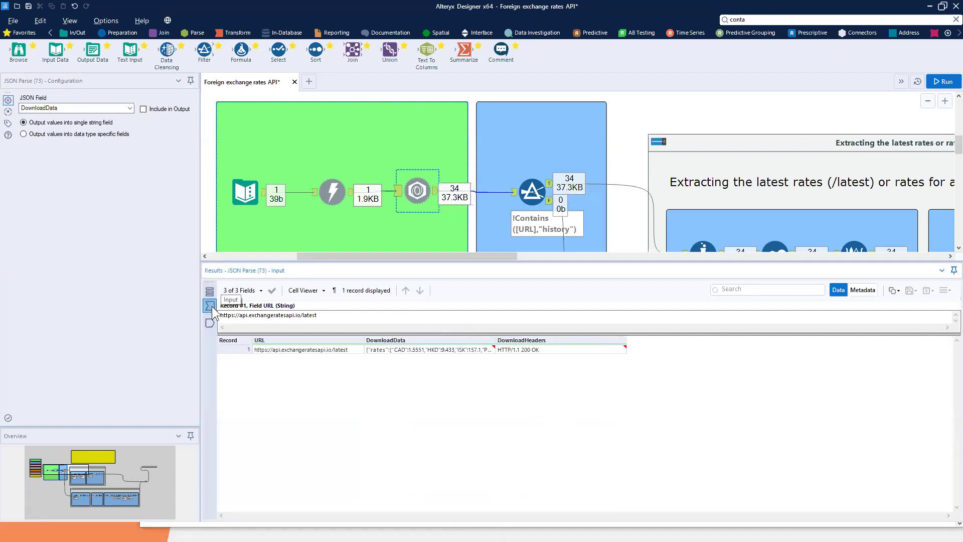
click(210, 322)
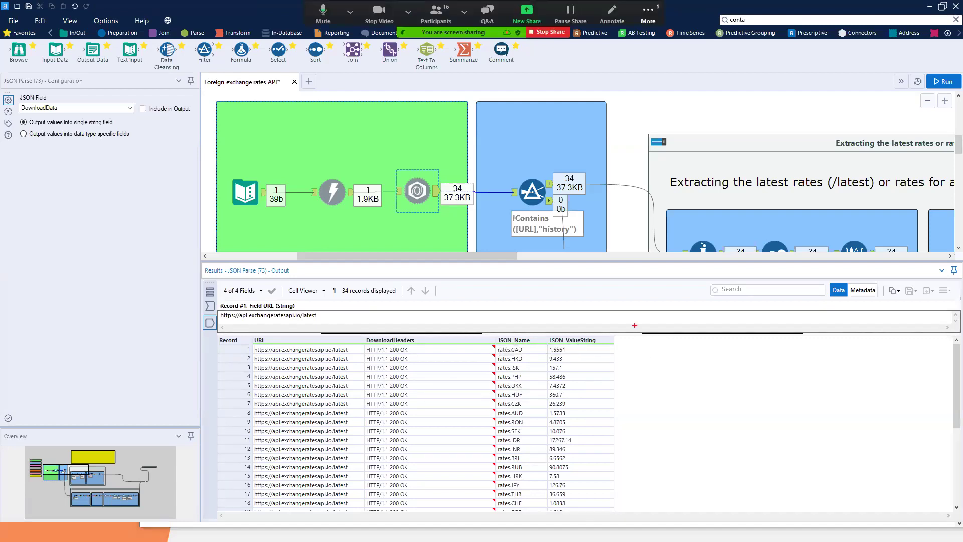
mouse_move(627, 384)
mouse_down()
mouse_move(456, 409)
mouse_move(475, 491)
mouse_up()
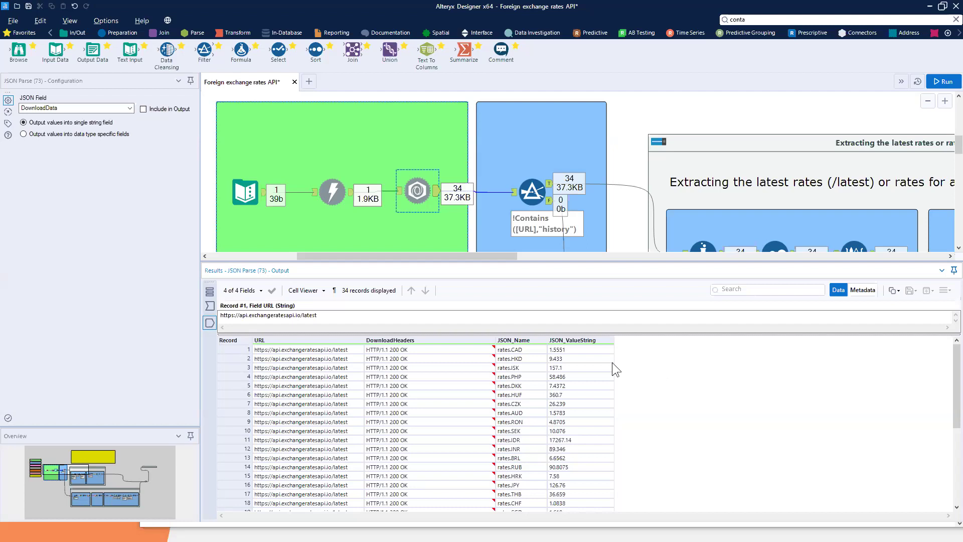
scroll(701, 422, down, 5)
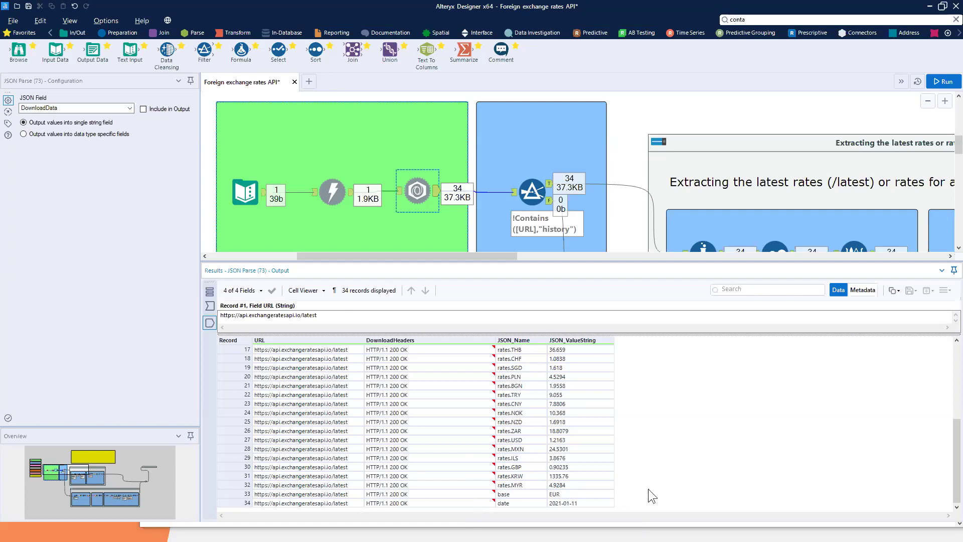
Move the "Extracting the latest rates or rates for a particular date" container slightly higher on the canvas
drag(651, 261, 646, 344)
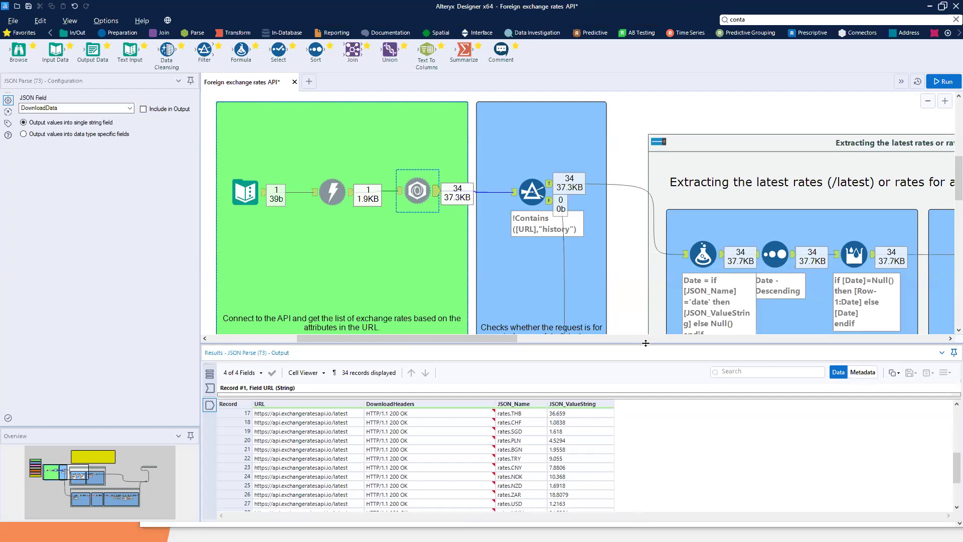
click(928, 101)
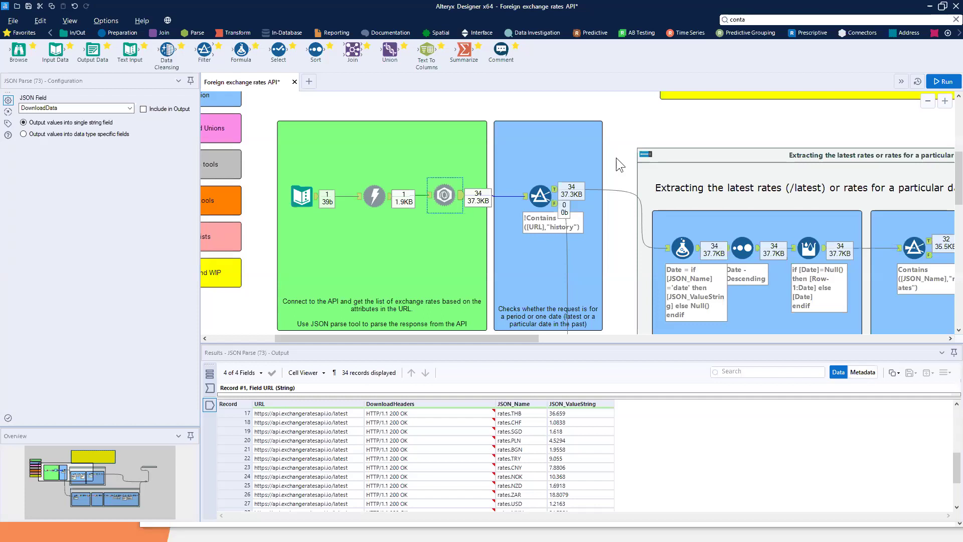
drag(486, 340, 597, 340)
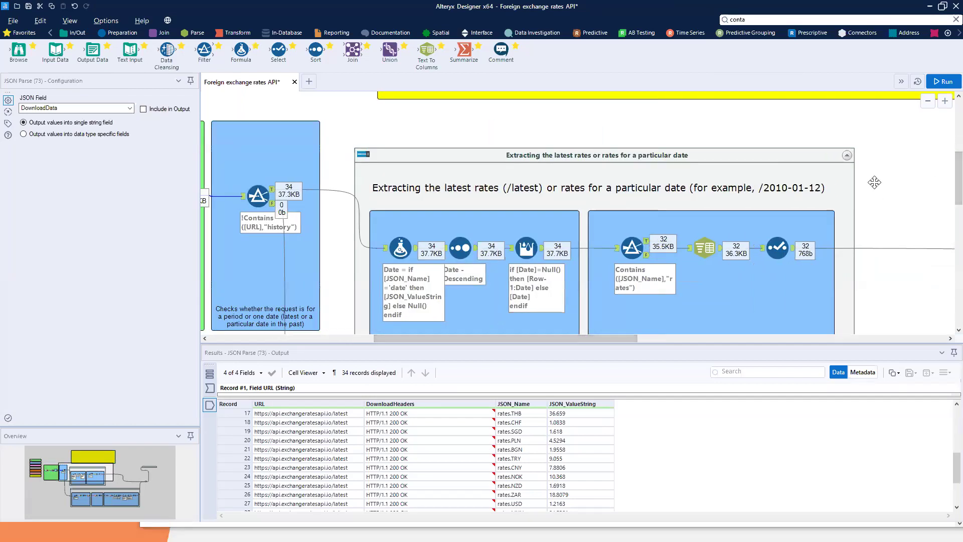
drag(751, 152, 750, 125)
drag(745, 346, 745, 391)
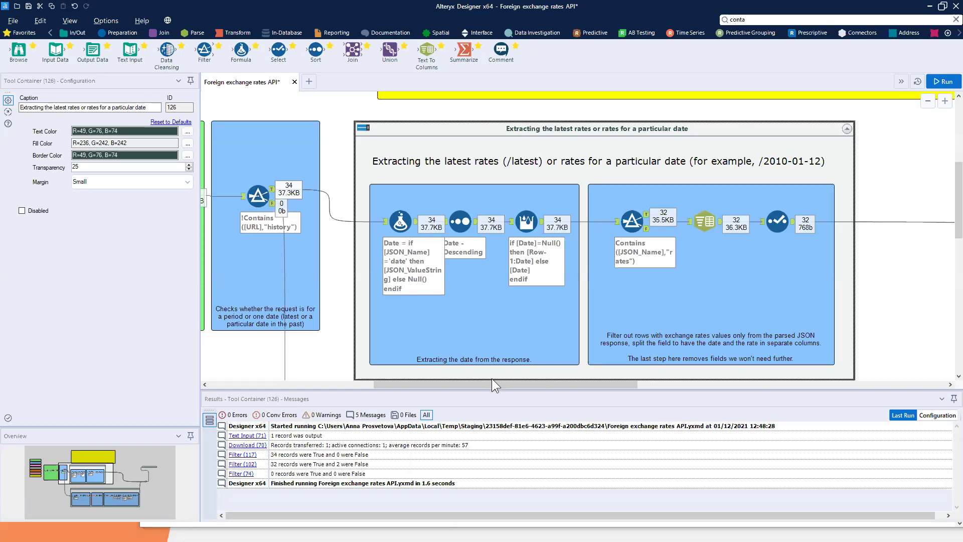
Examine the basic filter on URL that checks for "history", along with the URL values in its true output
drag(482, 383, 450, 384)
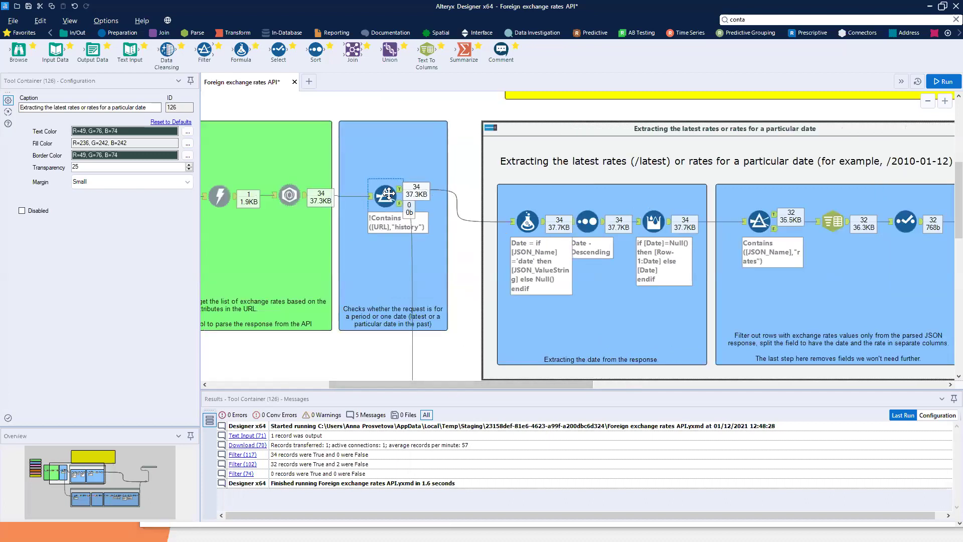
click(387, 194)
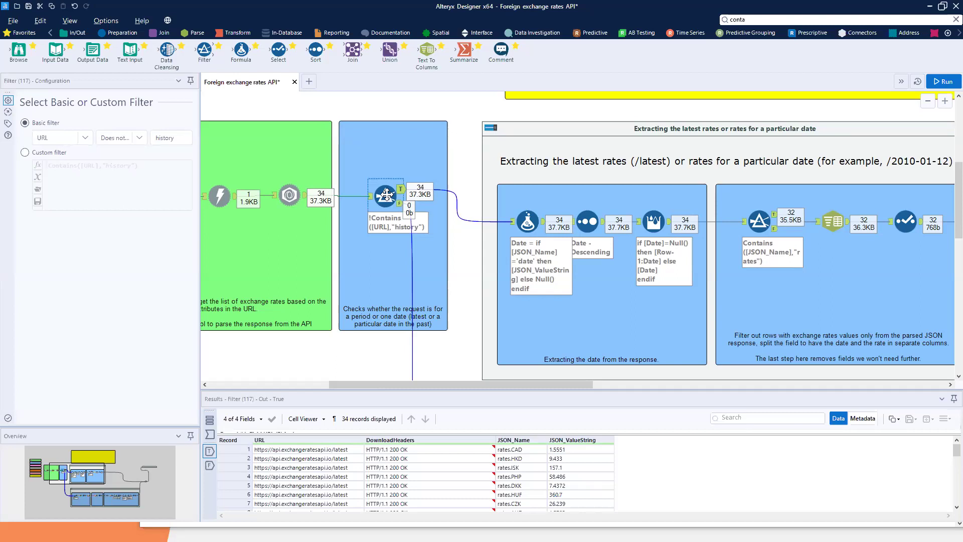
click(203, 149)
click(393, 199)
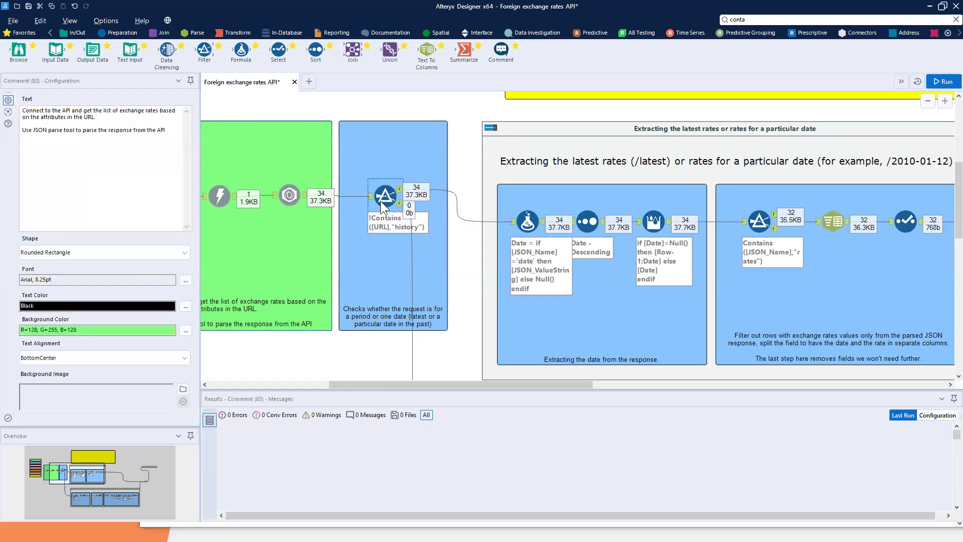
drag(199, 139, 231, 142)
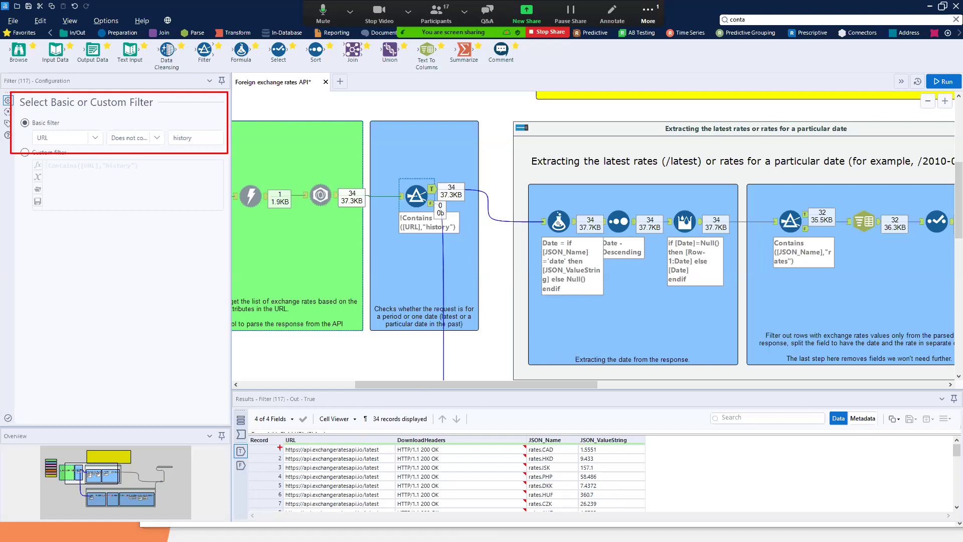
drag(275, 445, 394, 481)
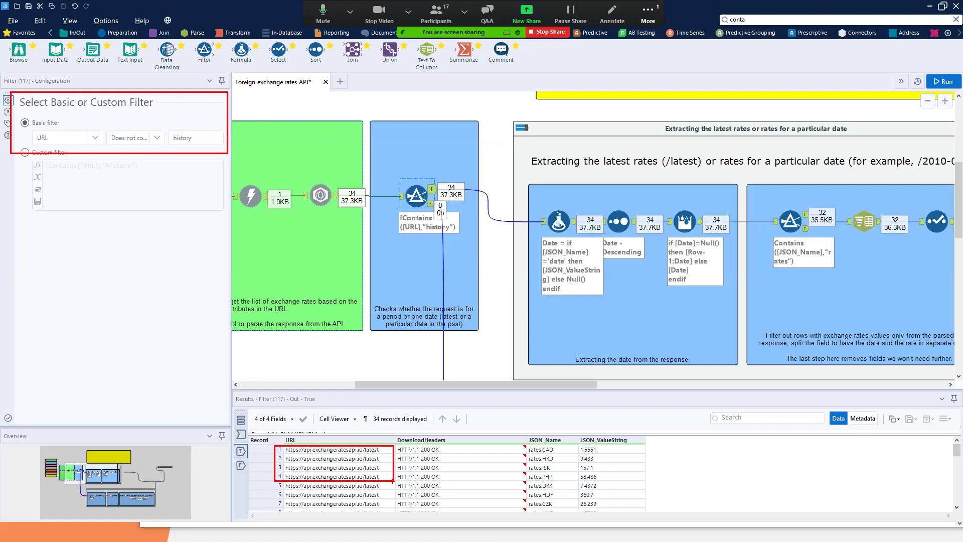
Review the URL filter's true-output records down to the final base and date rows
mouse_move(435, 384)
mouse_down()
mouse_move(494, 387)
mouse_move(472, 390)
mouse_up()
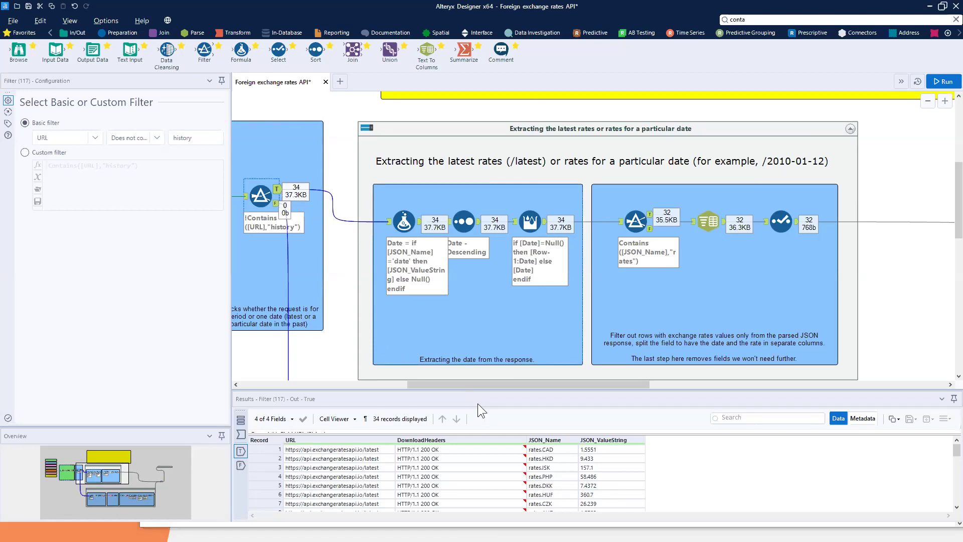
drag(485, 391, 479, 350)
scroll(663, 439, down, 5)
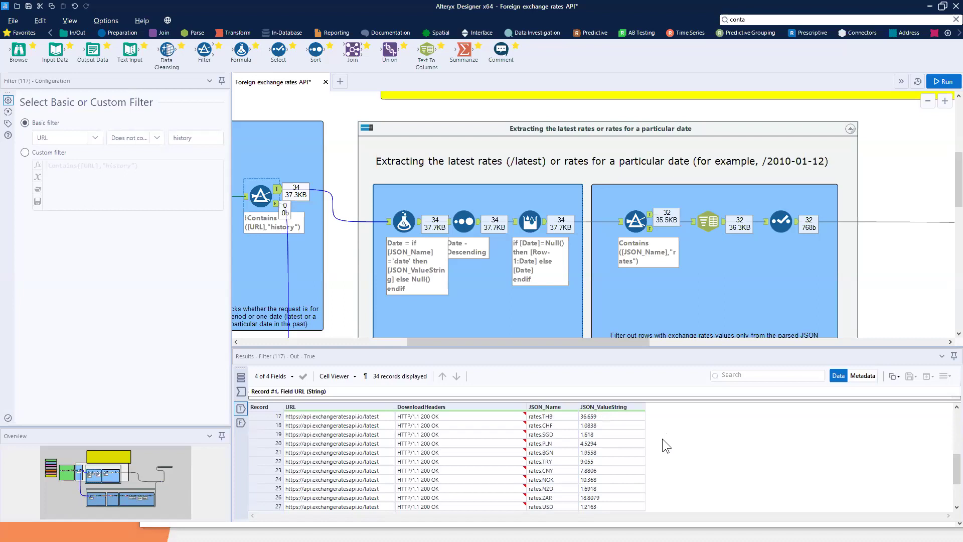
scroll(662, 439, down, 2)
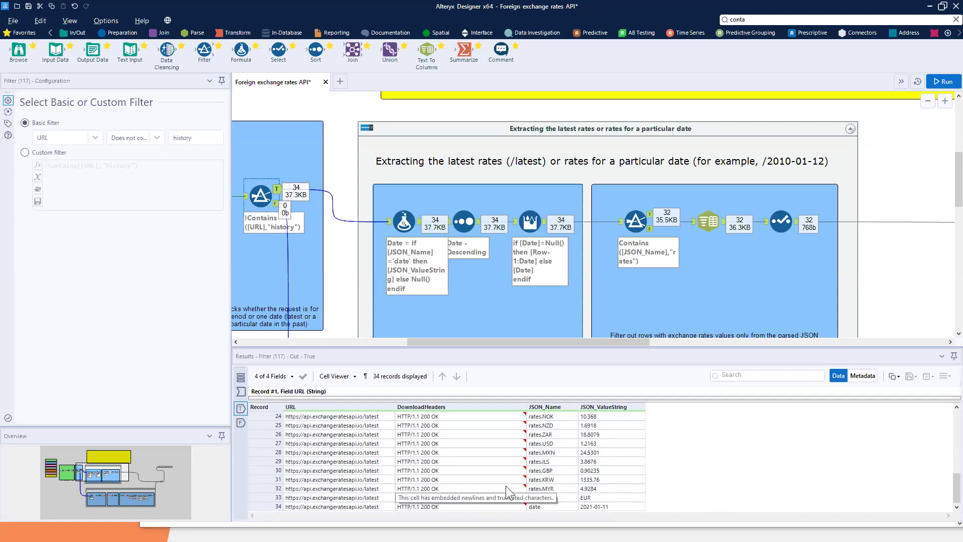
mouse_move(512, 489)
drag(519, 494, 655, 518)
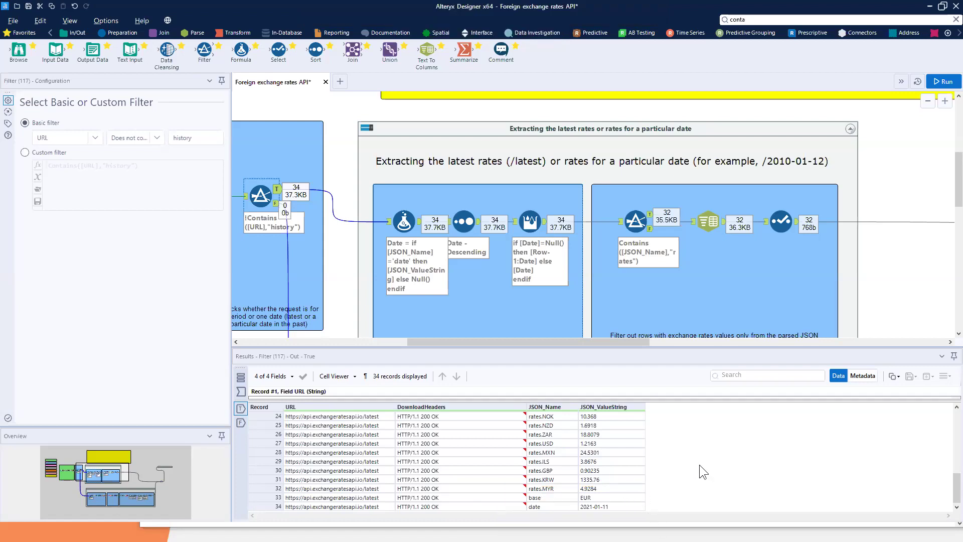
Examine the Formula tool's Date expression at enlarged text size and compare it with the date record in its output
click(402, 216)
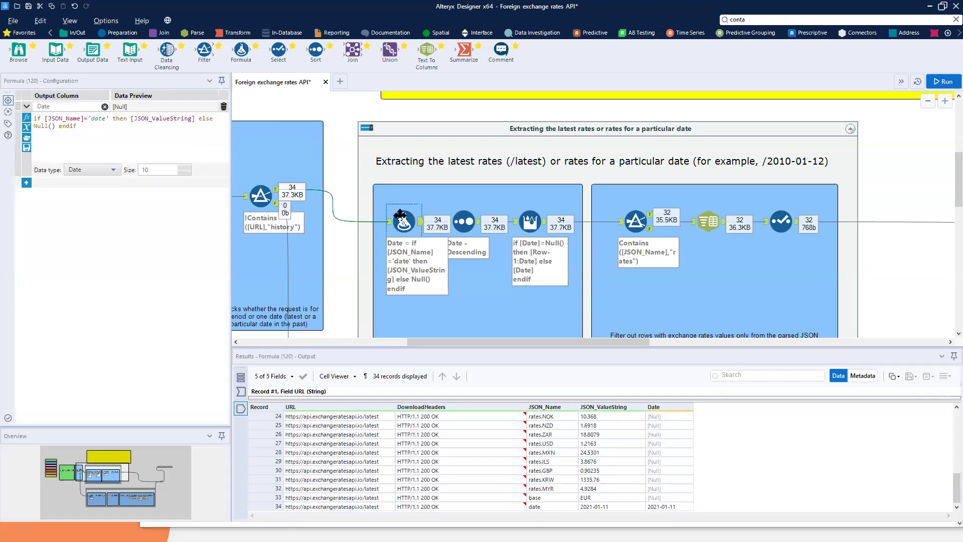
click(151, 135)
scroll(151, 138, up, 4)
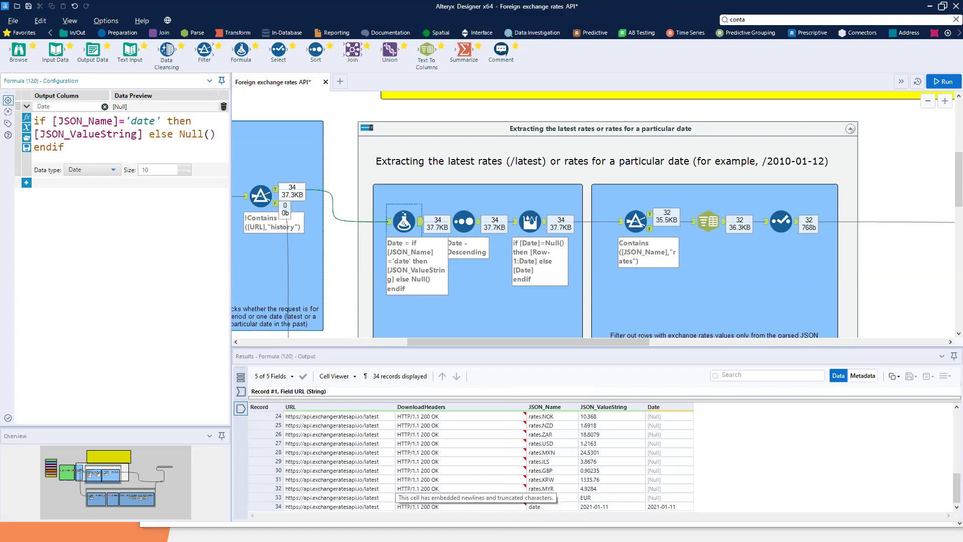
mouse_move(628, 496)
mouse_down()
mouse_move(626, 516)
mouse_move(496, 516)
mouse_up()
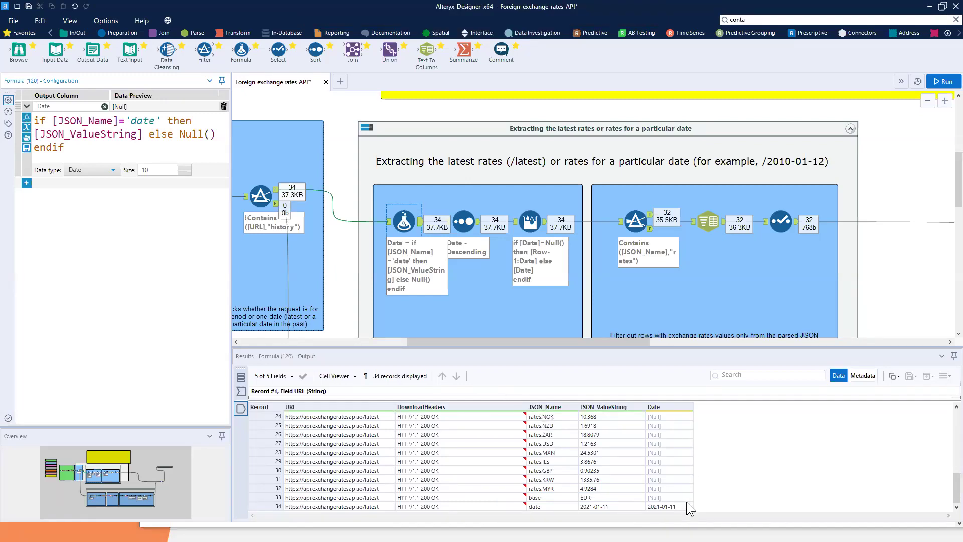
drag(710, 497, 501, 515)
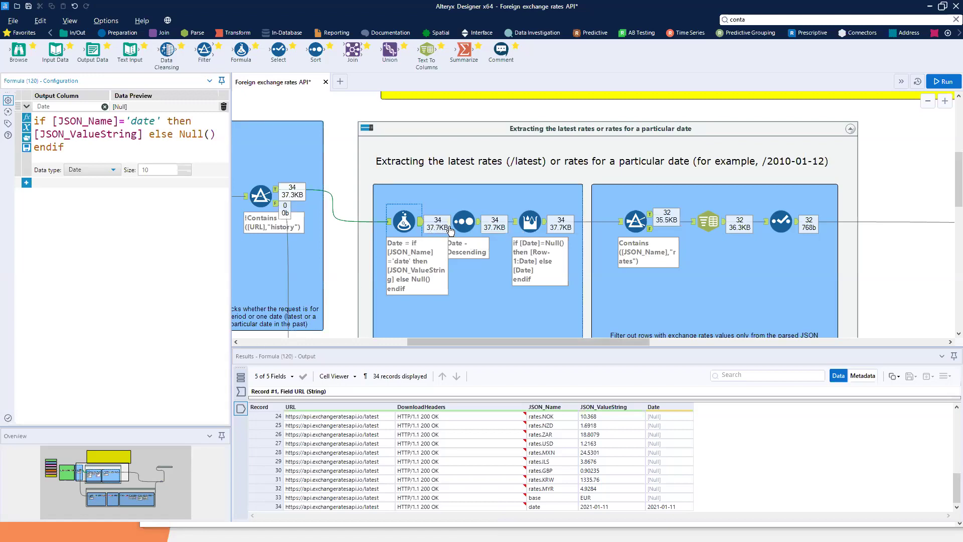
Examine the Sort tool's Date sort order and compare its input records with its output
click(454, 224)
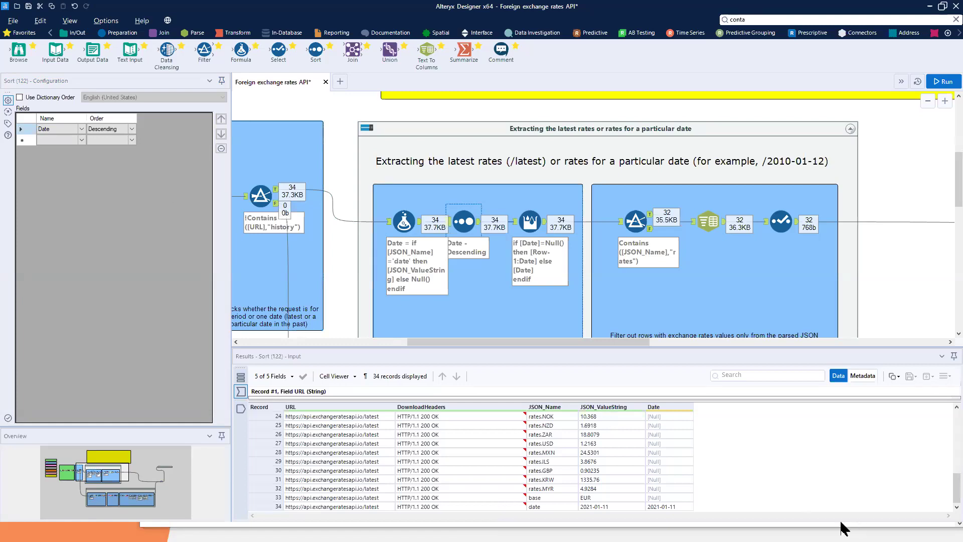
mouse_move(27, 102)
mouse_down()
mouse_move(131, 166)
mouse_move(153, 166)
mouse_up()
click(241, 409)
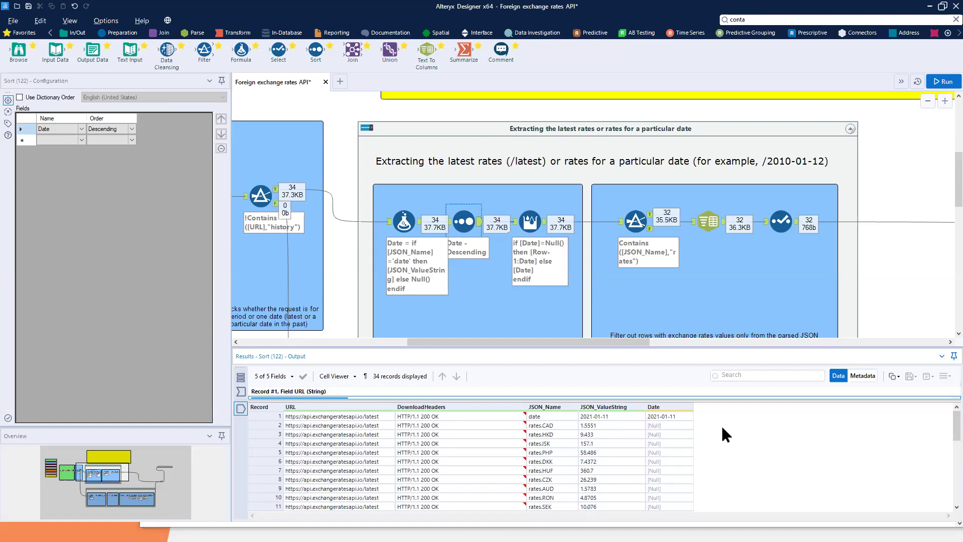
Examine the Multi-Row Formula tool's settings and enlarged Date expression alongside the Date column of its input
click(528, 221)
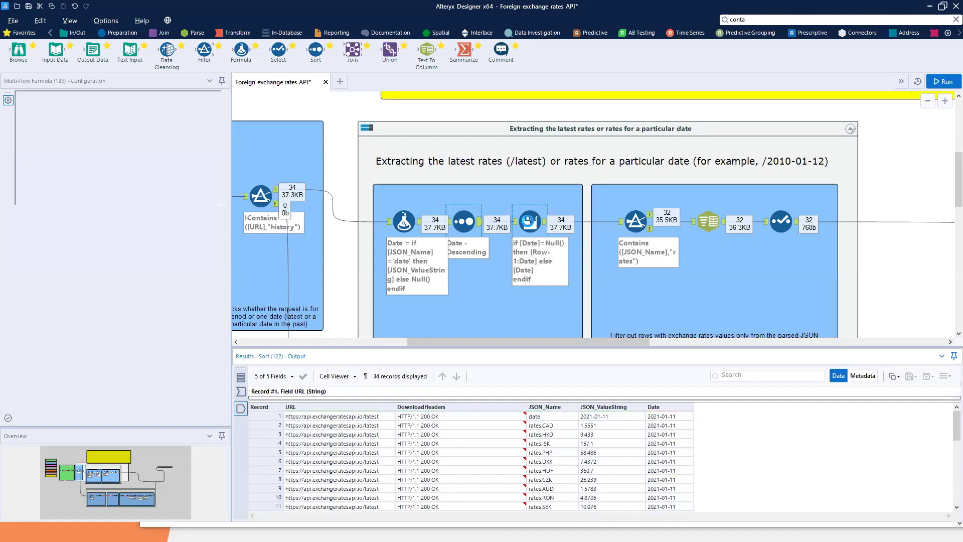
click(241, 391)
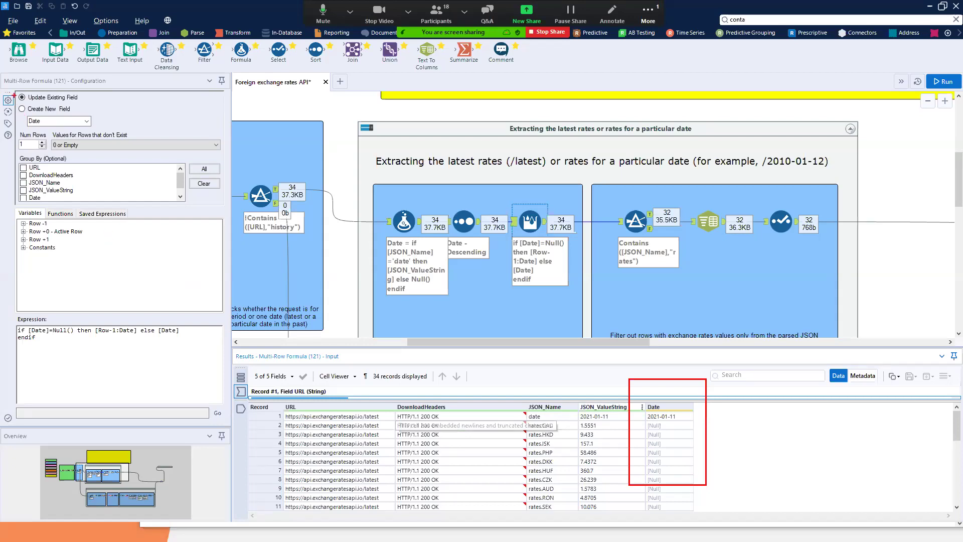
mouse_move(11, 87)
mouse_down()
mouse_move(54, 124)
mouse_move(105, 132)
mouse_up()
key(Escape)
scroll(89, 375, up, 5)
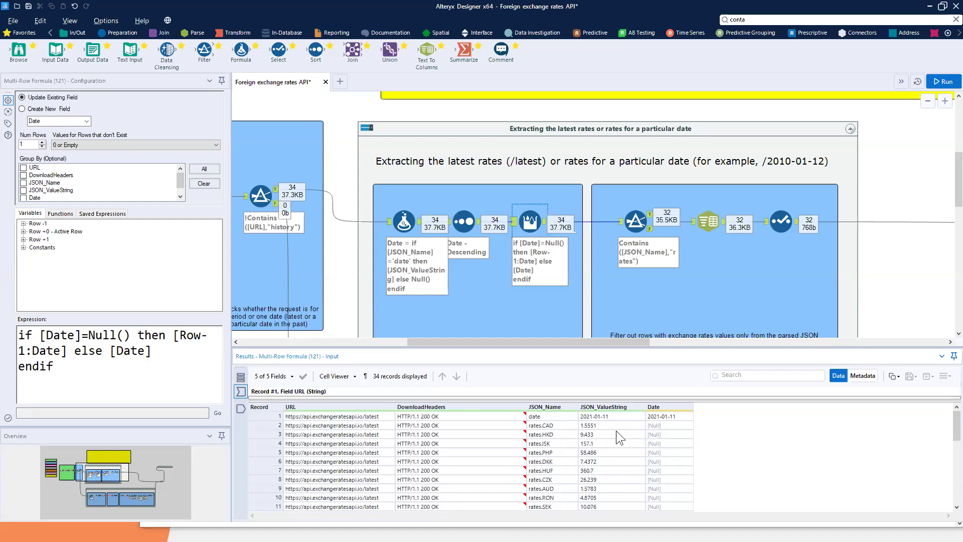
drag(627, 387, 724, 482)
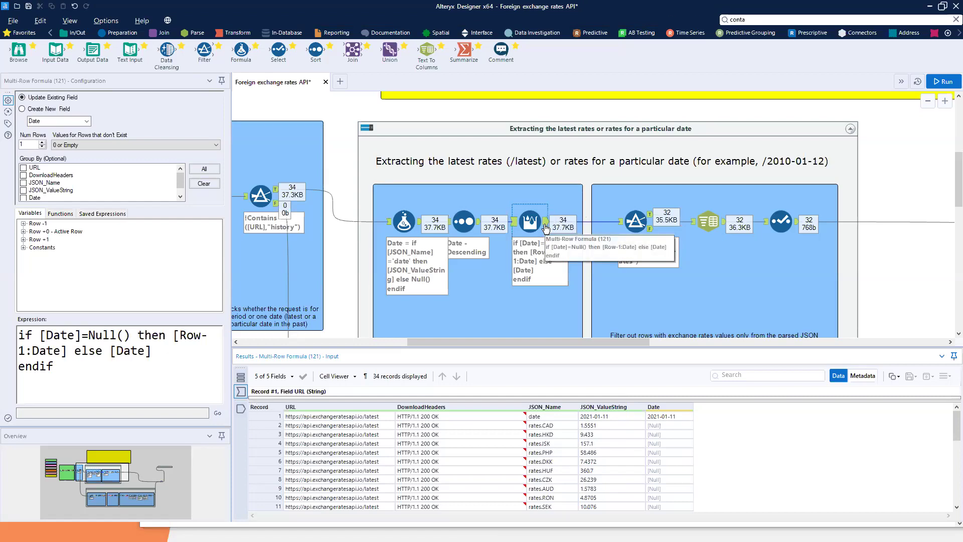
Review the Date column in the Multi-Row Formula tool's output through the last record
click(547, 228)
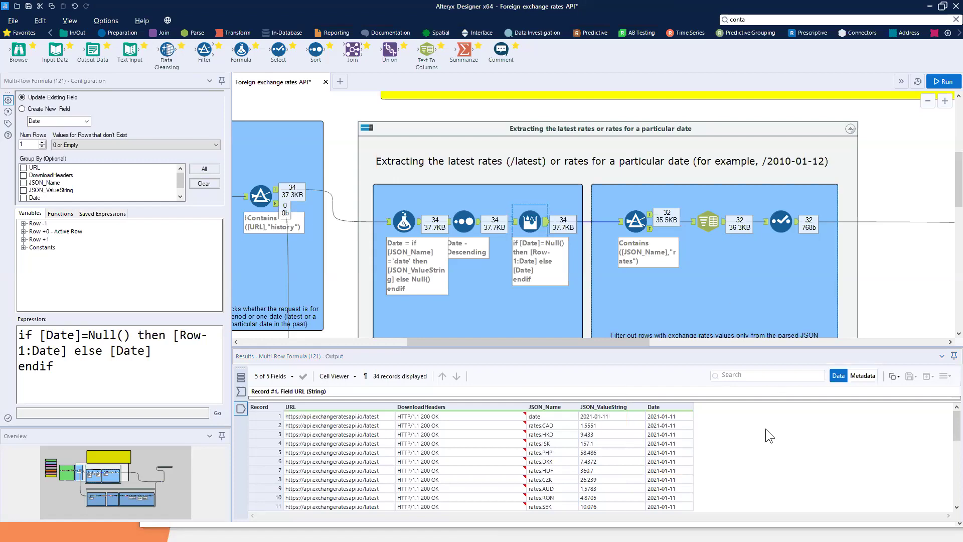
mouse_move(636, 384)
mouse_down()
mouse_move(665, 466)
mouse_move(702, 523)
mouse_up()
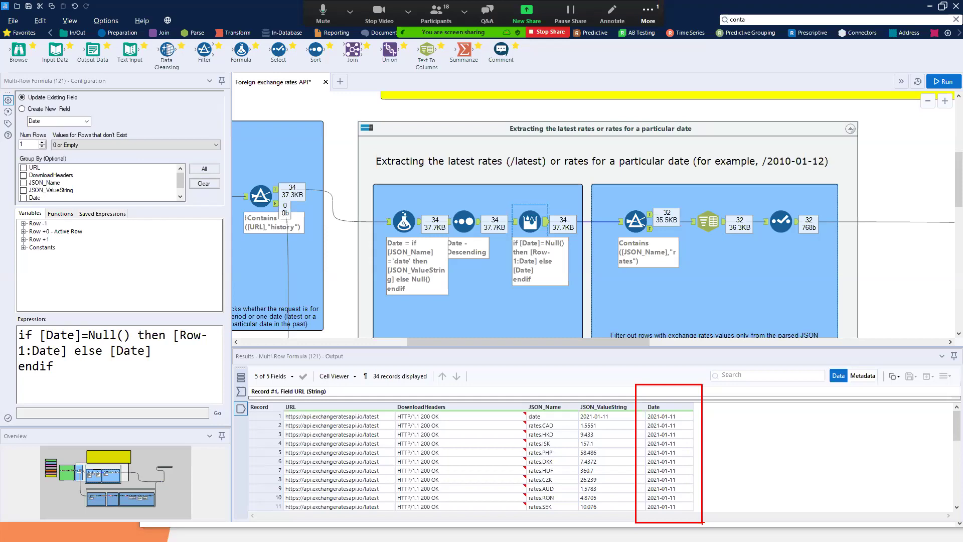
scroll(707, 454, down, 7)
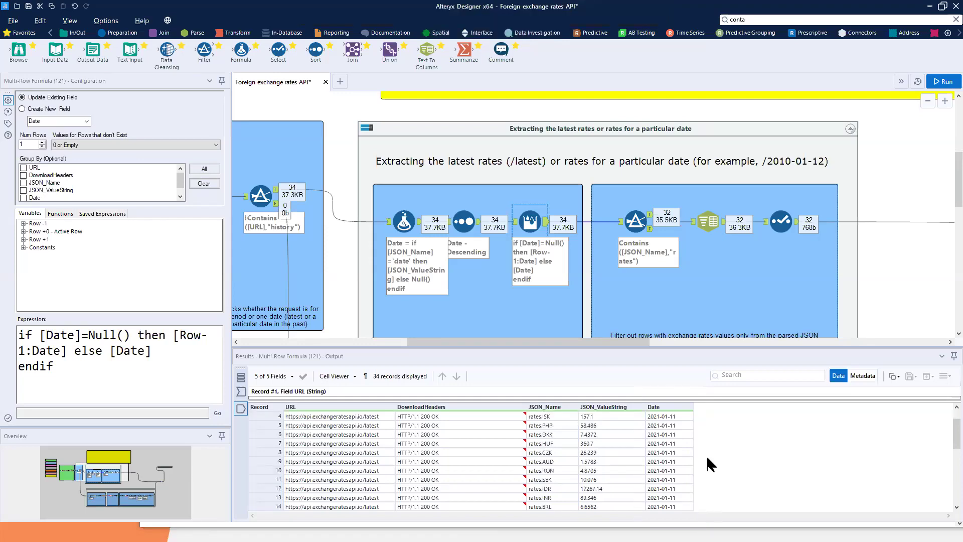
scroll(707, 469, down, 1)
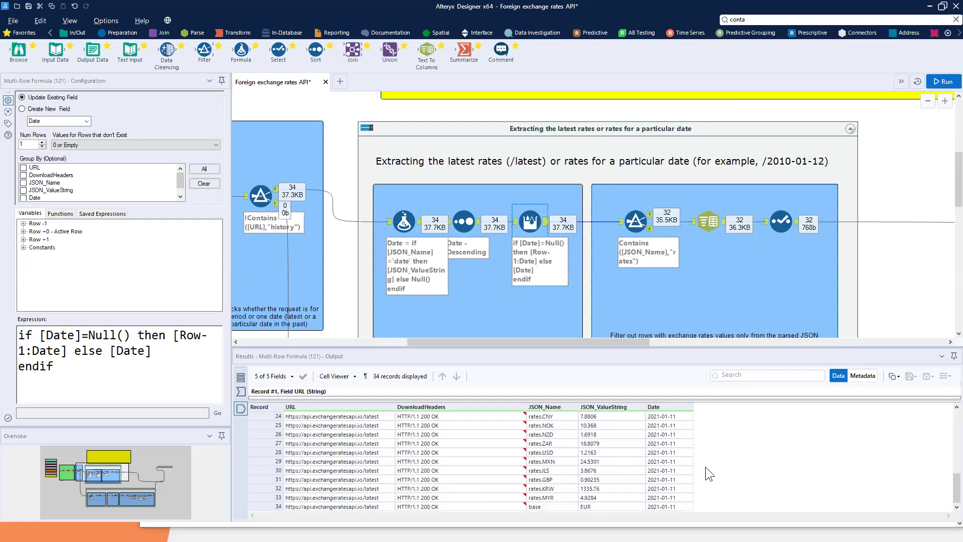
Examine the filter on JSON_Name containing "rates" and inspect the date and base records in its input
drag(593, 342, 665, 351)
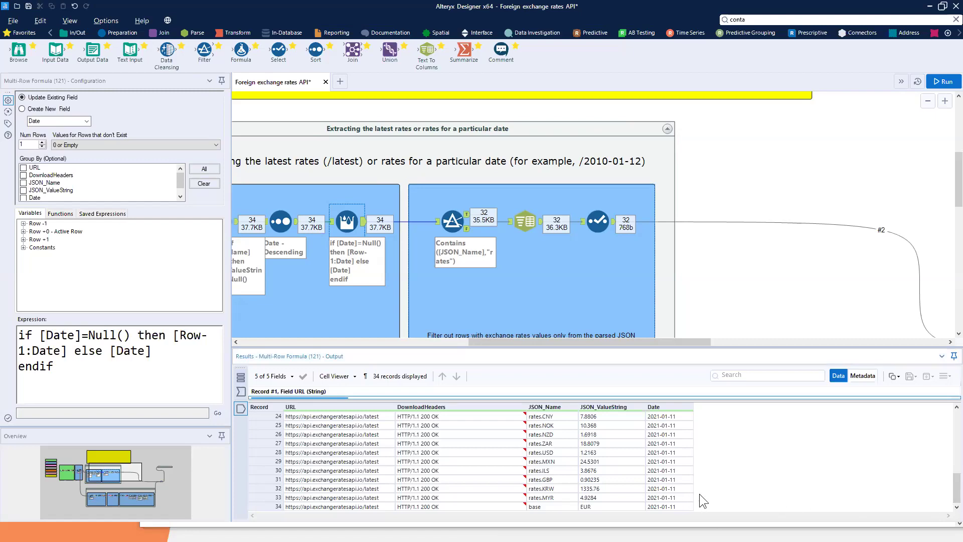
click(444, 227)
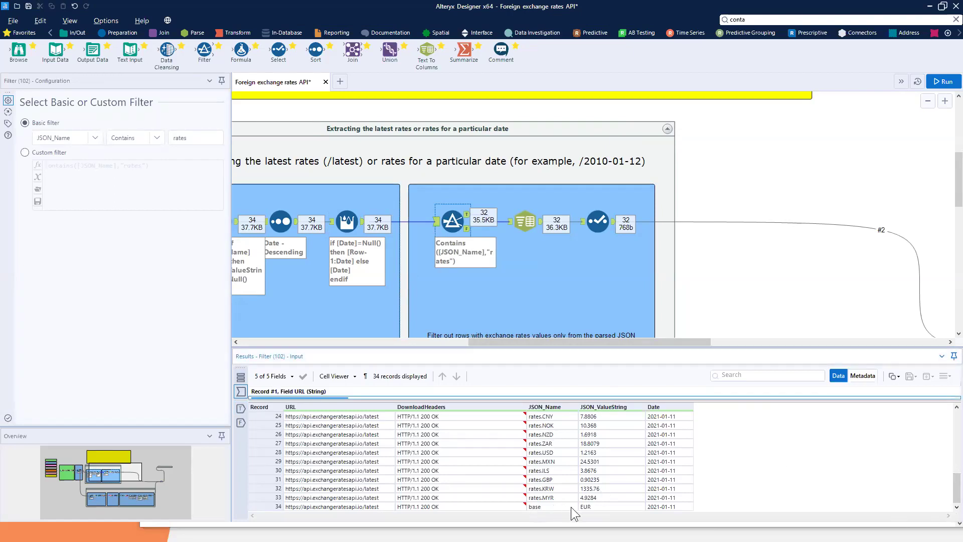
scroll(716, 451, up, 8)
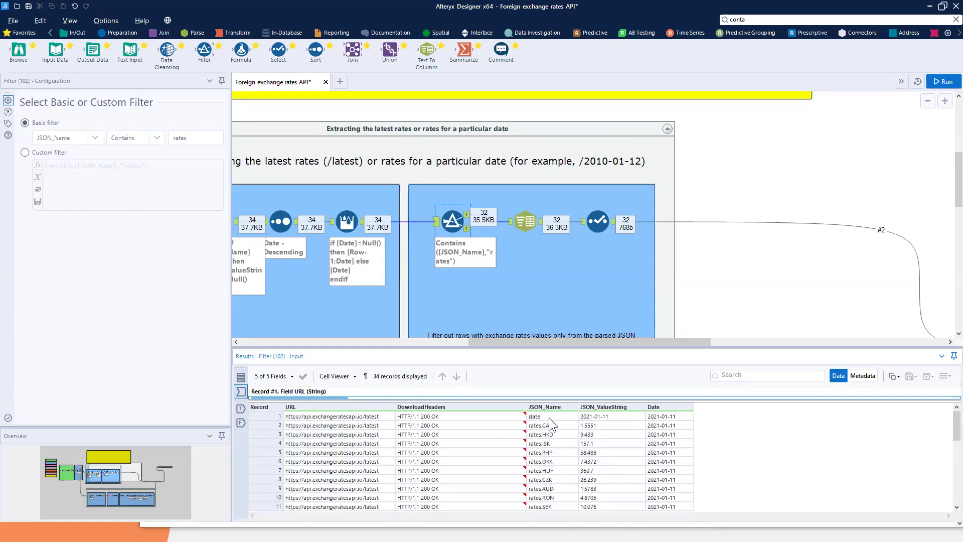
click(548, 418)
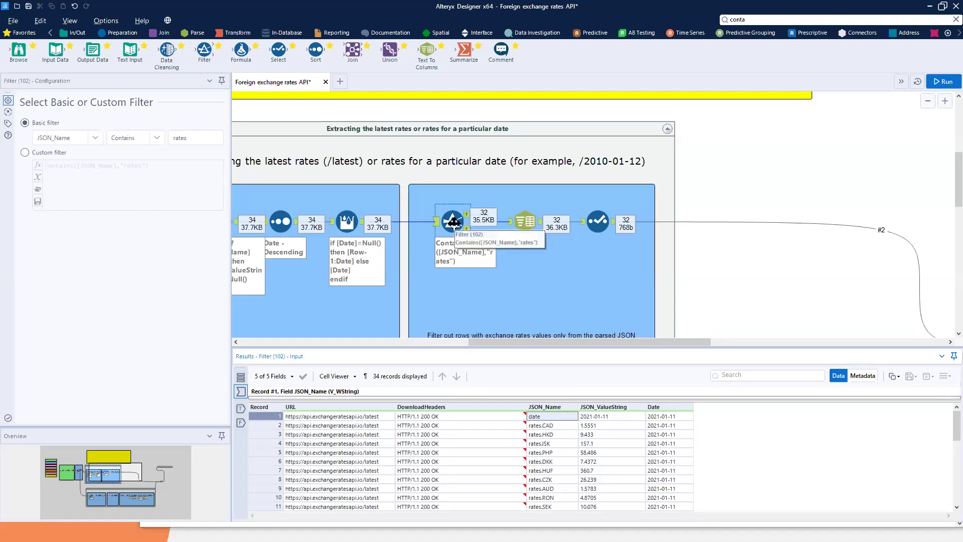
click(453, 224)
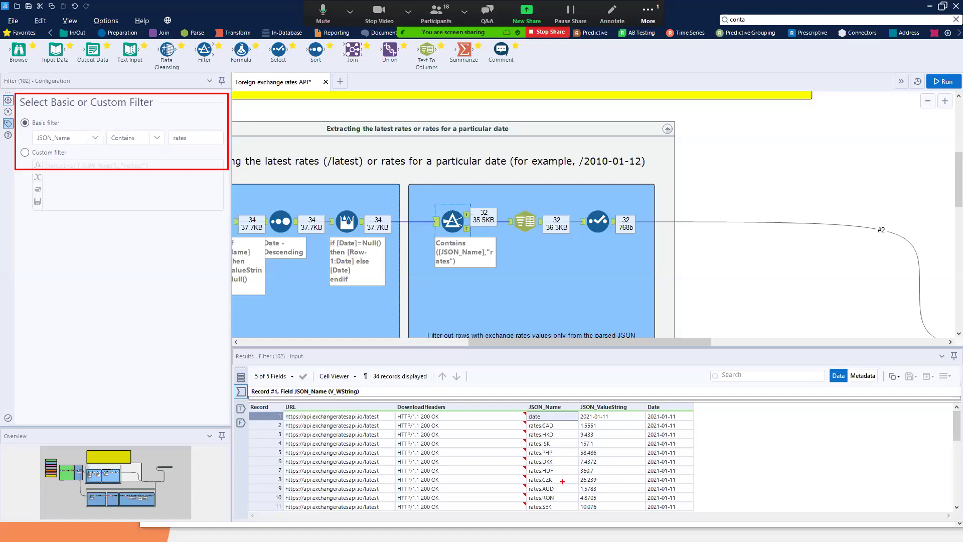
click(264, 417)
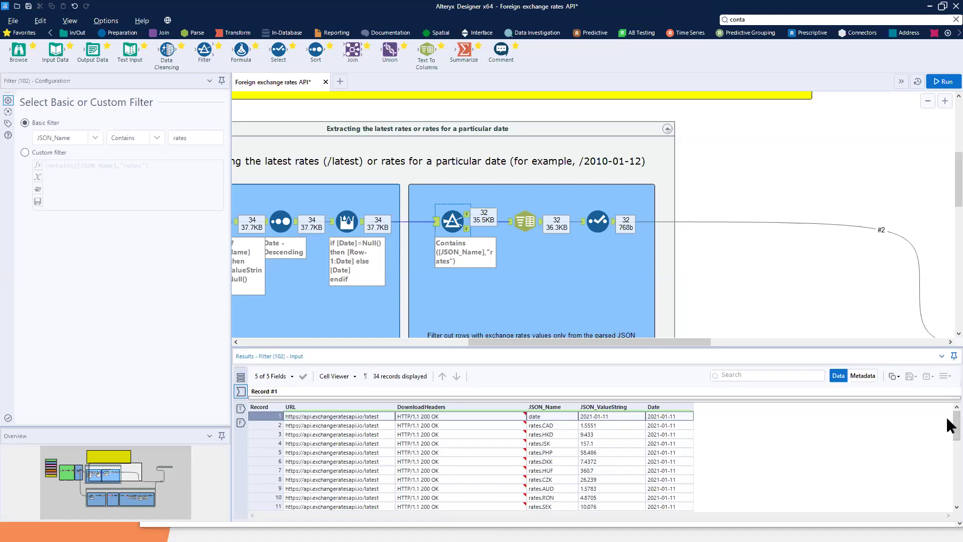
drag(955, 421, 929, 500)
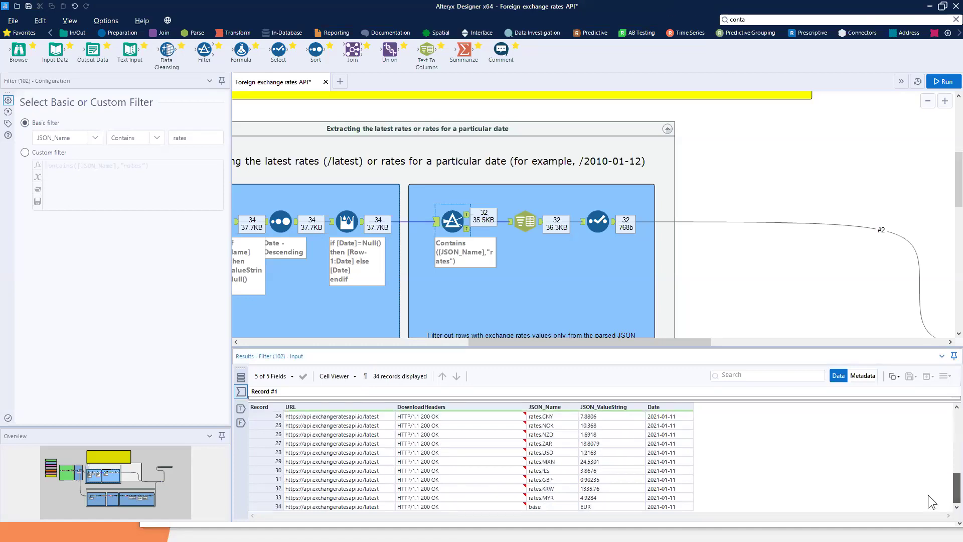
click(265, 507)
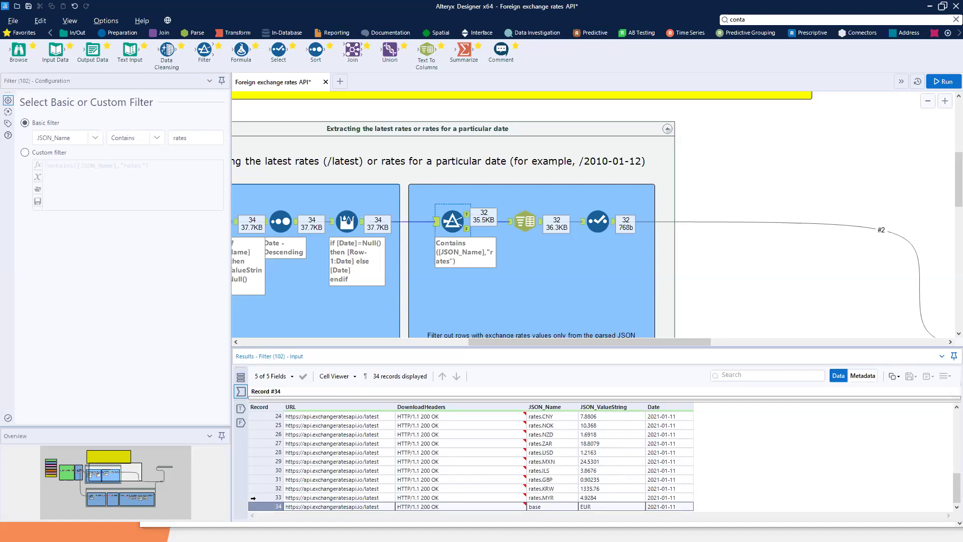
Compare the records in the Filter tool's False output with those in its True output through the last record
click(469, 231)
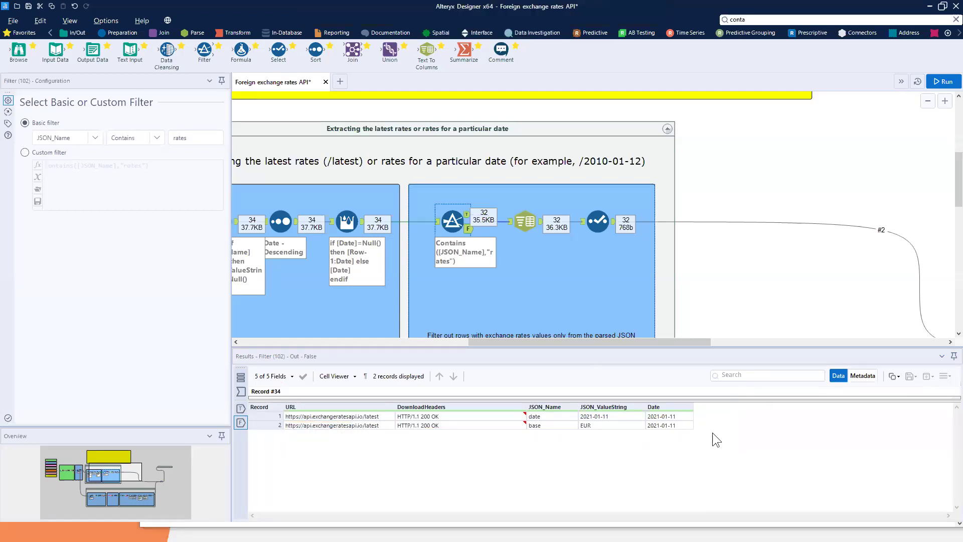
click(468, 216)
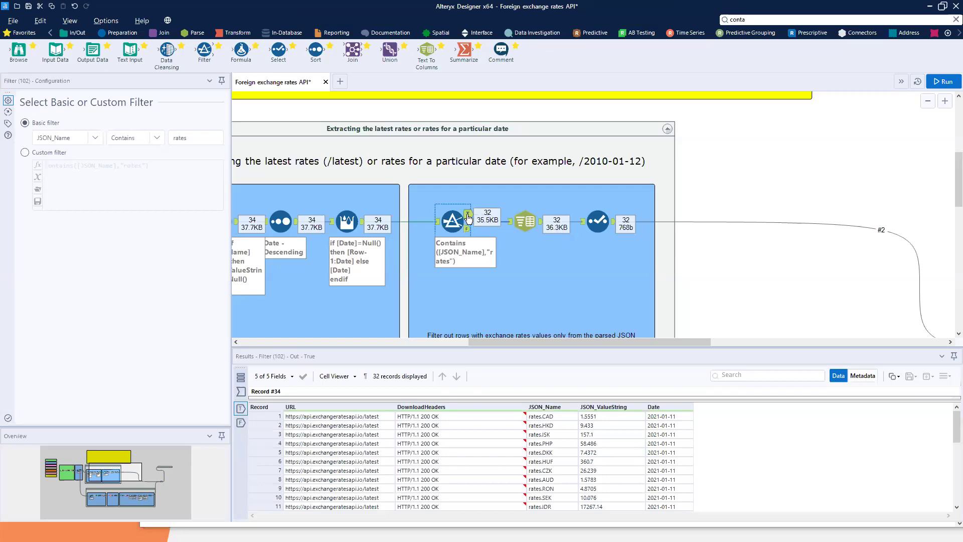
scroll(753, 424, down, 7)
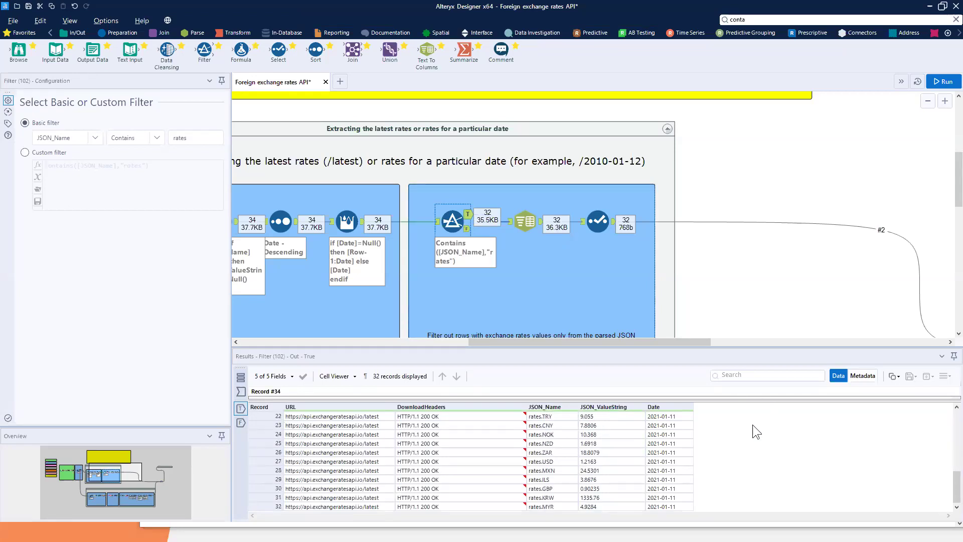
Examine how the Text To Columns tool splits JSON_Name, checking the JSON_Name1 and JSON_Name2 columns in its output
click(525, 220)
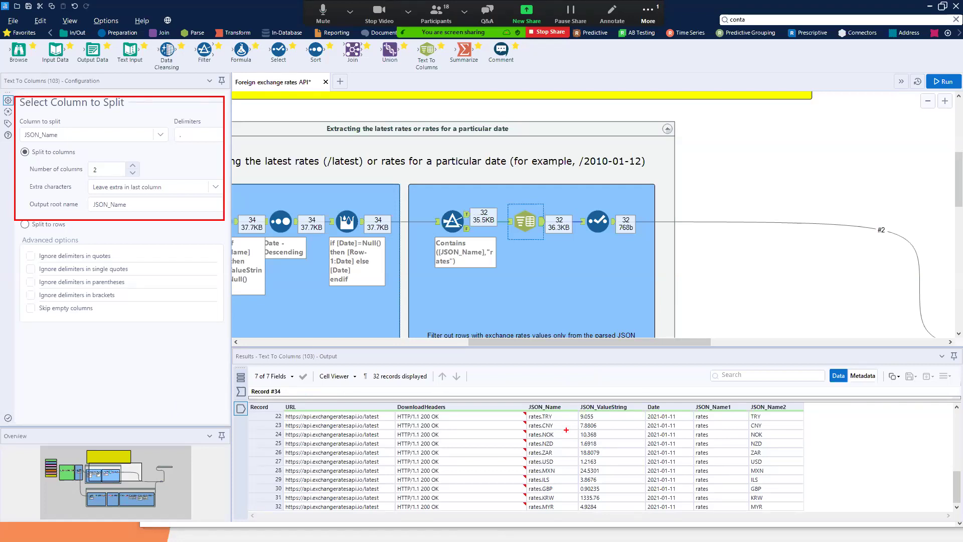
mouse_move(686, 384)
mouse_down()
mouse_move(697, 409)
mouse_move(818, 521)
mouse_up()
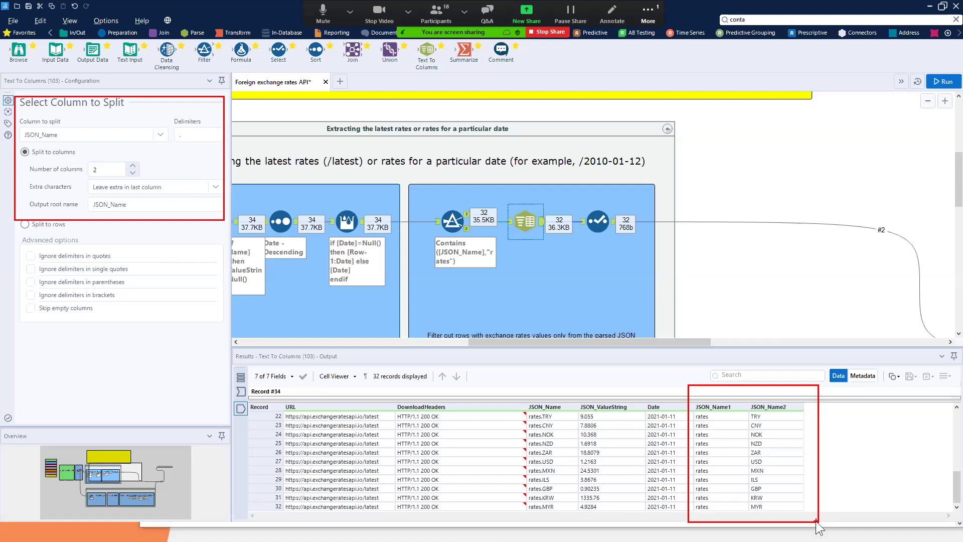
Inspect the final Select tool's input records and the data types available for JSON_ValueString, leaving Float chosen
click(593, 221)
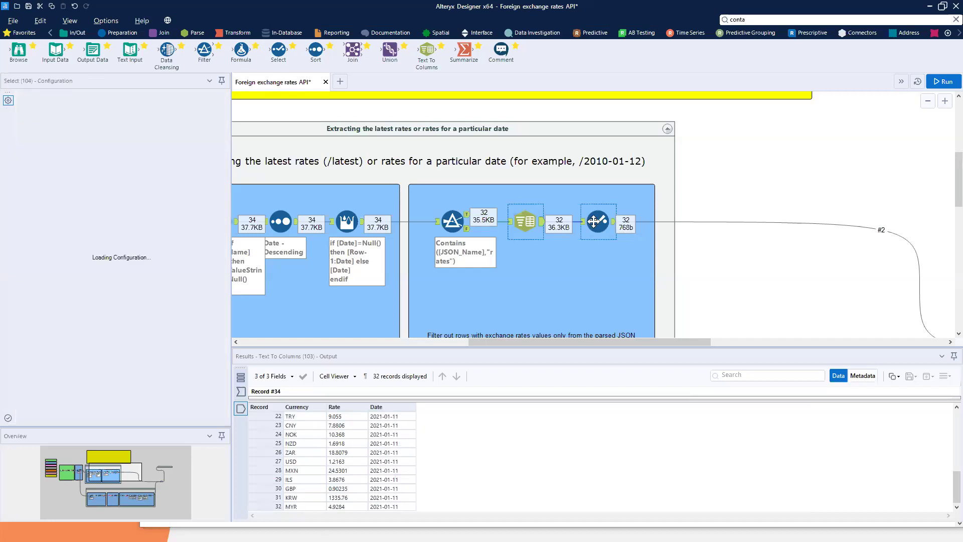
click(242, 391)
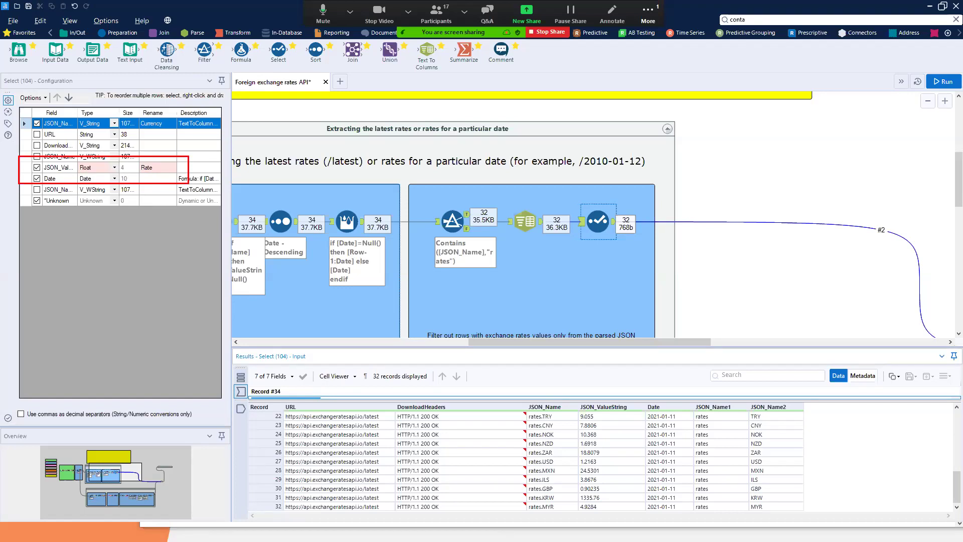
click(114, 167)
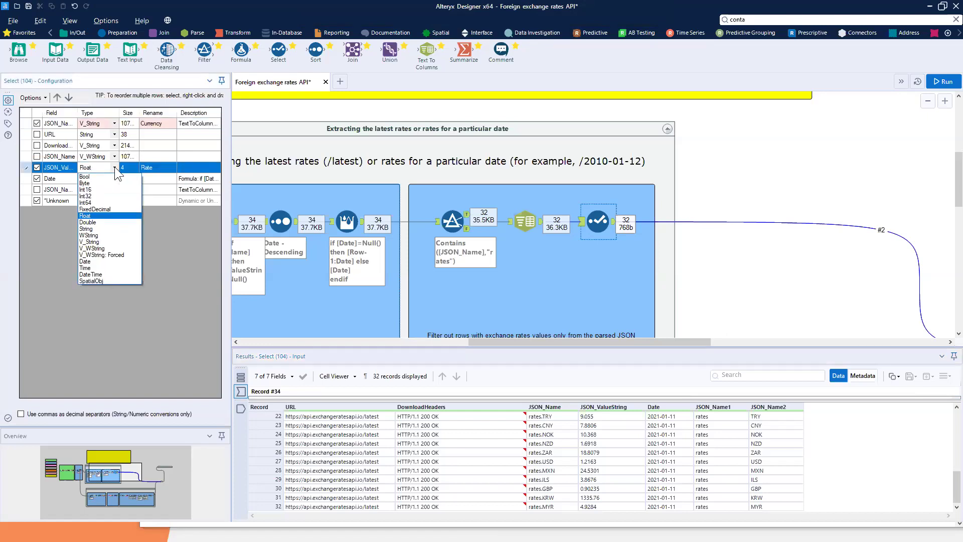
click(115, 167)
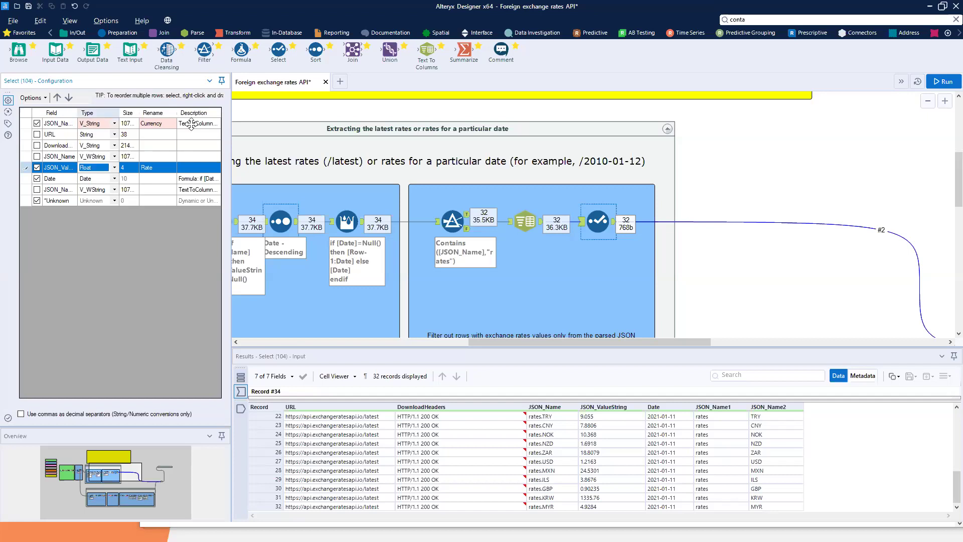
Widen the Select tool's configuration to read the full field names, and compare its input columns with its output records
drag(232, 130, 348, 142)
drag(77, 110, 132, 111)
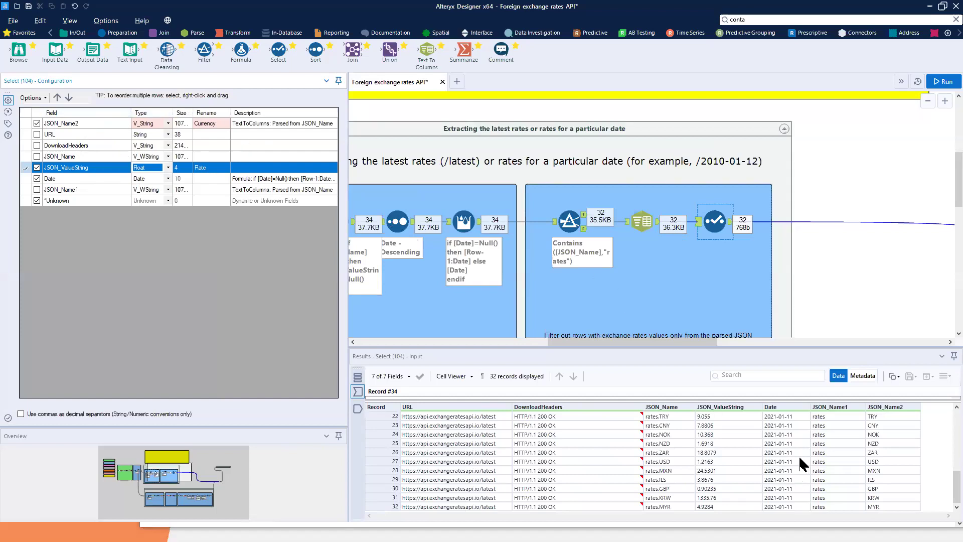
drag(864, 387, 919, 503)
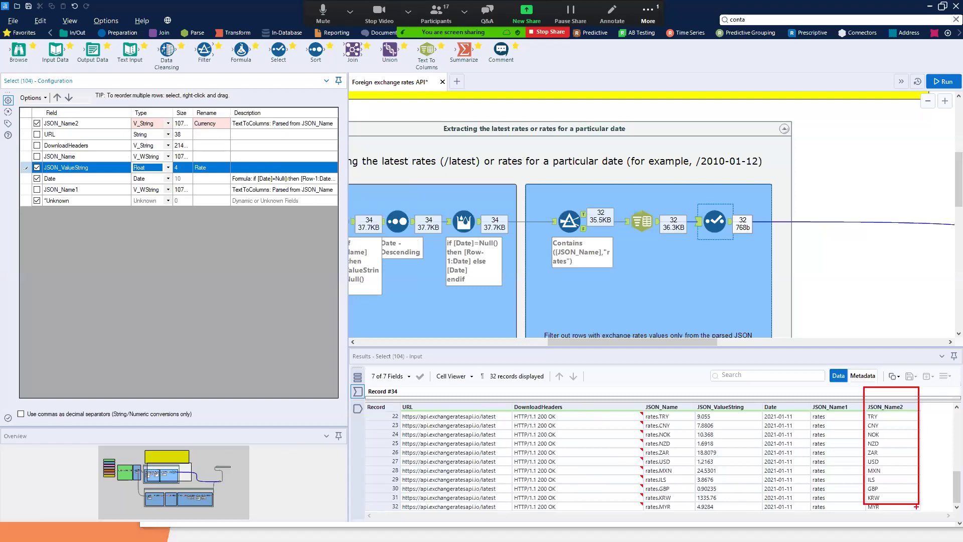
key(Escape)
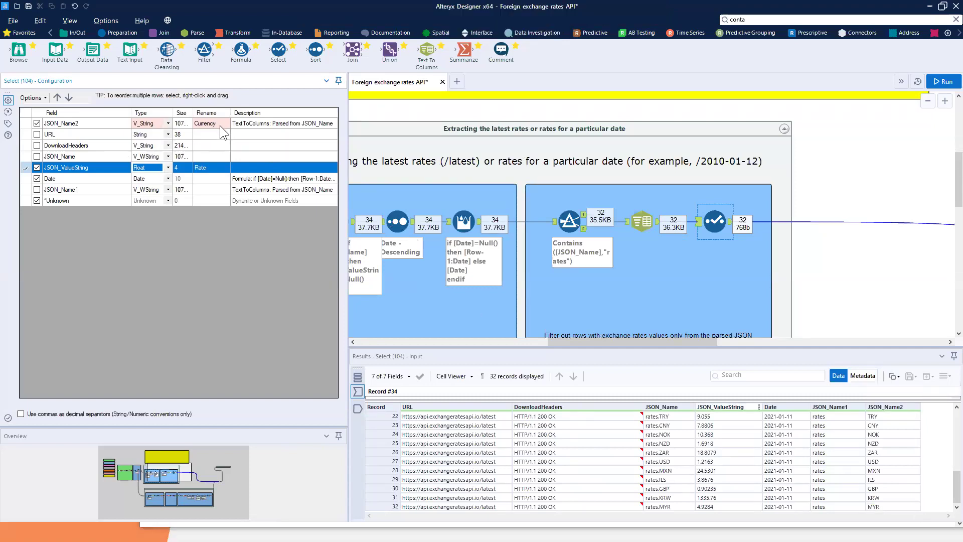
click(357, 408)
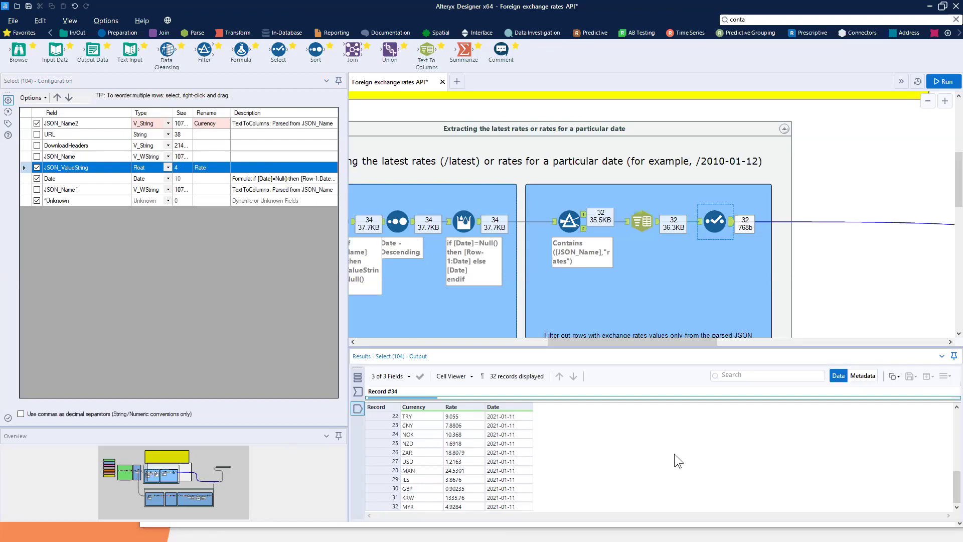
drag(947, 485, 947, 428)
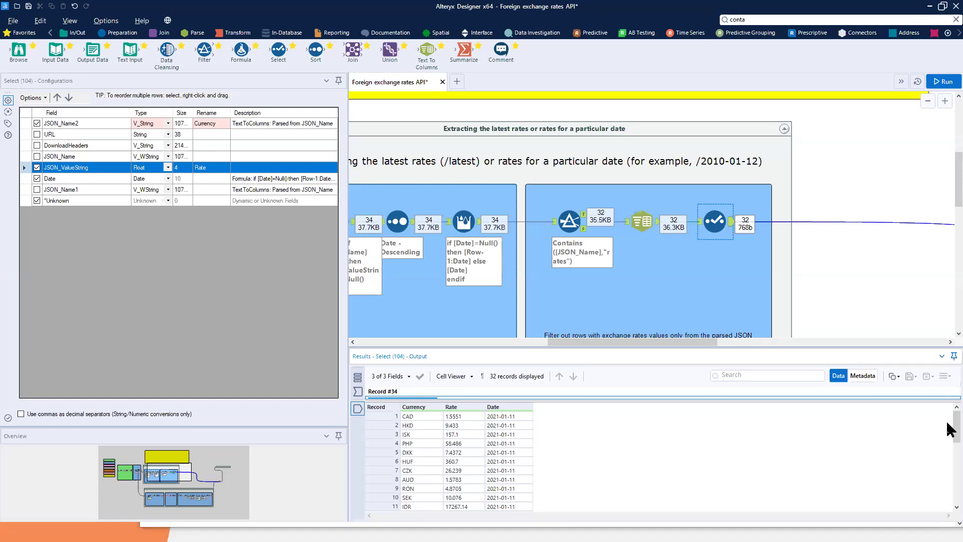
drag(680, 344, 464, 344)
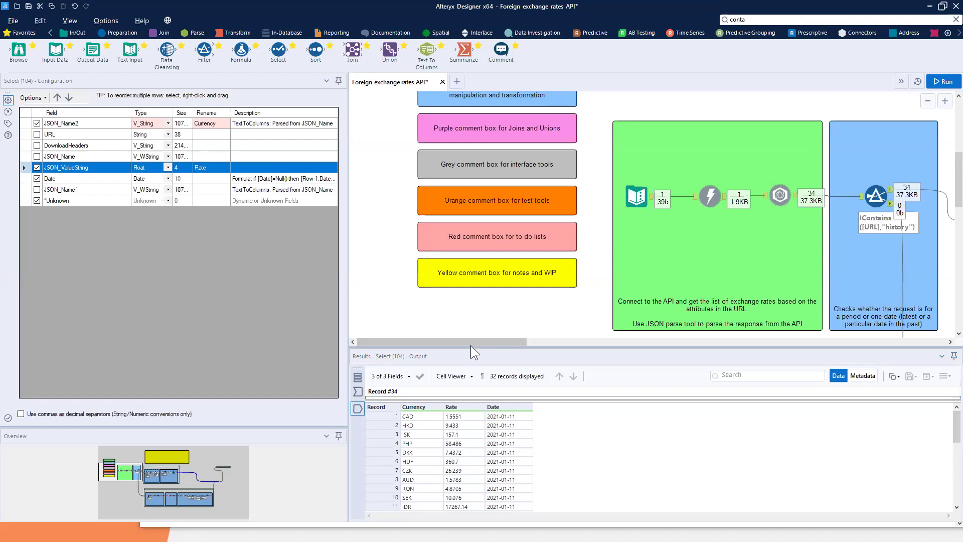
drag(494, 343, 512, 342)
click(531, 196)
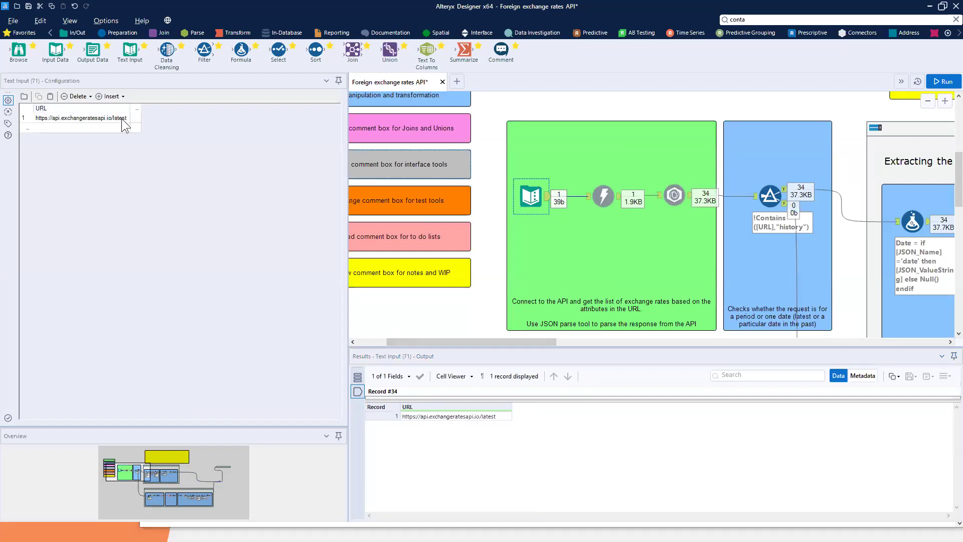
click(122, 118)
click(123, 117)
click(126, 116)
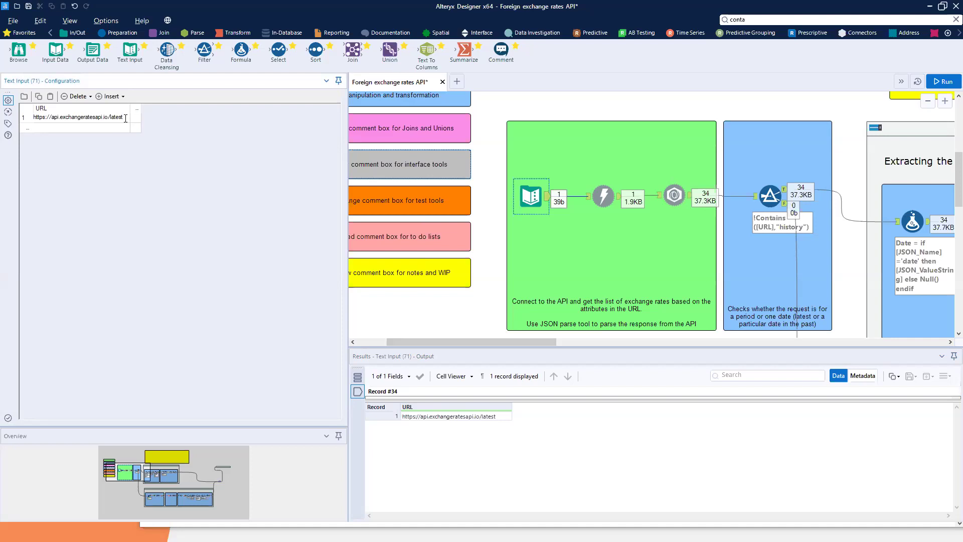
key(BackSpace)
key(BackSpace)
key(BackSpace)
key(BackSpace)
key(BackSpace)
key(BackSpace)
text(20)
text(20-01)
text(-11-)
text(11)
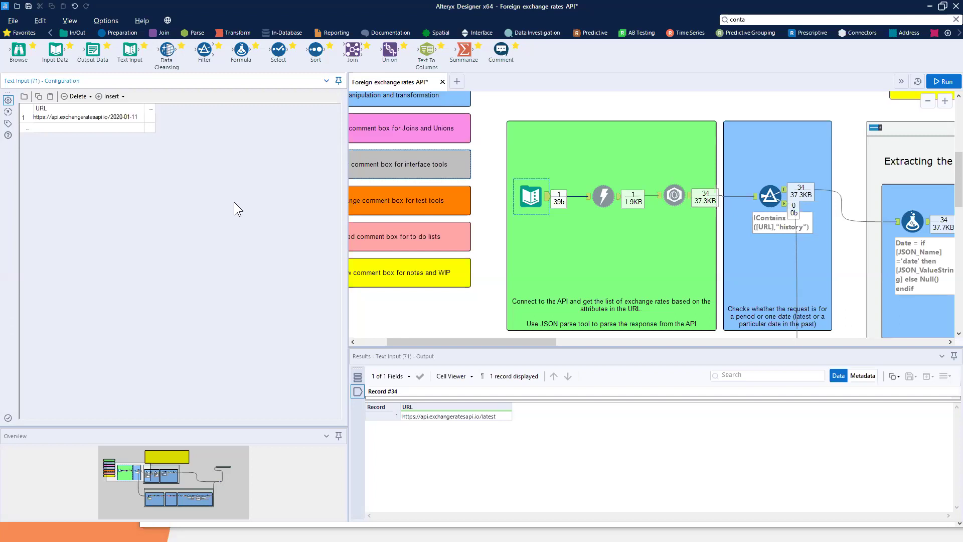
click(231, 201)
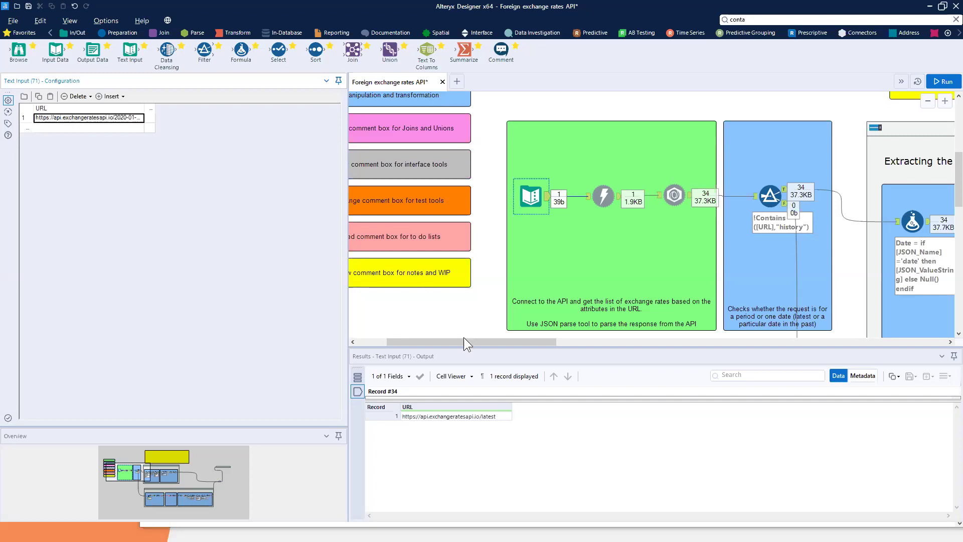
Run the workflow to request the exchange rates for the date in the URL
drag(504, 342, 571, 344)
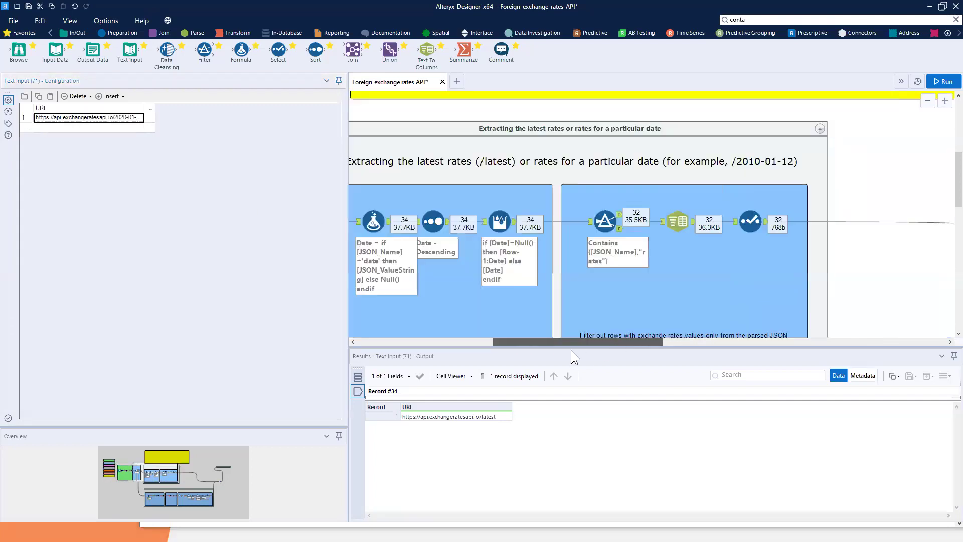
scroll(584, 200, up, 5)
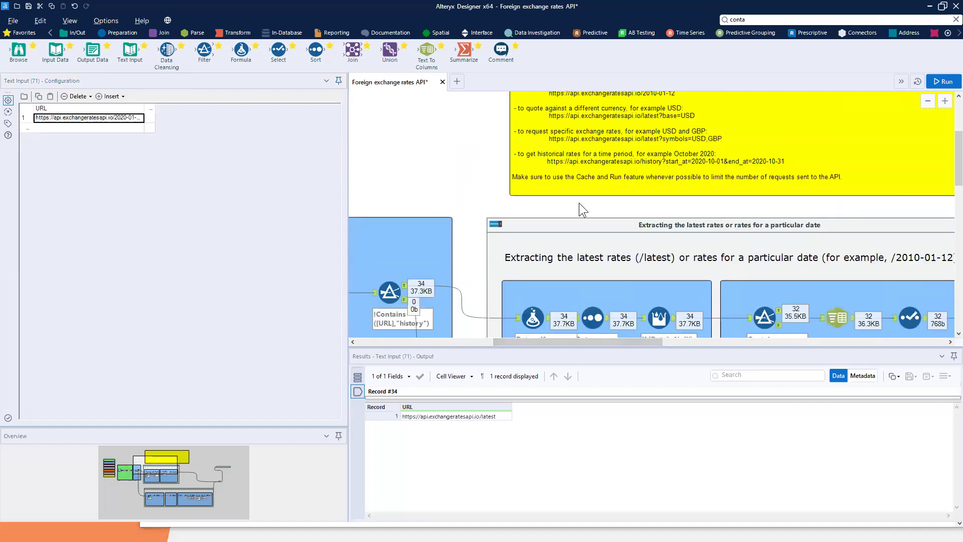
scroll(579, 203, down, 3)
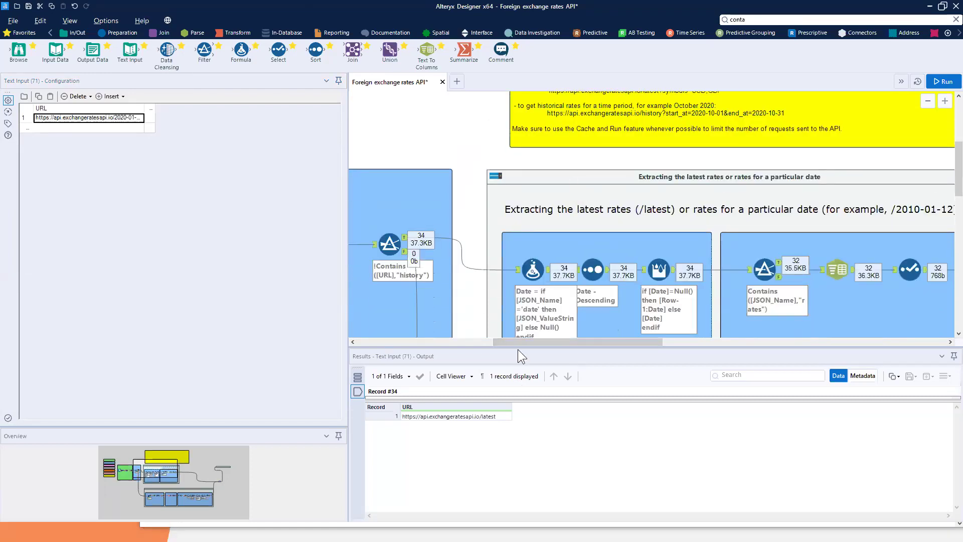
drag(545, 346, 597, 346)
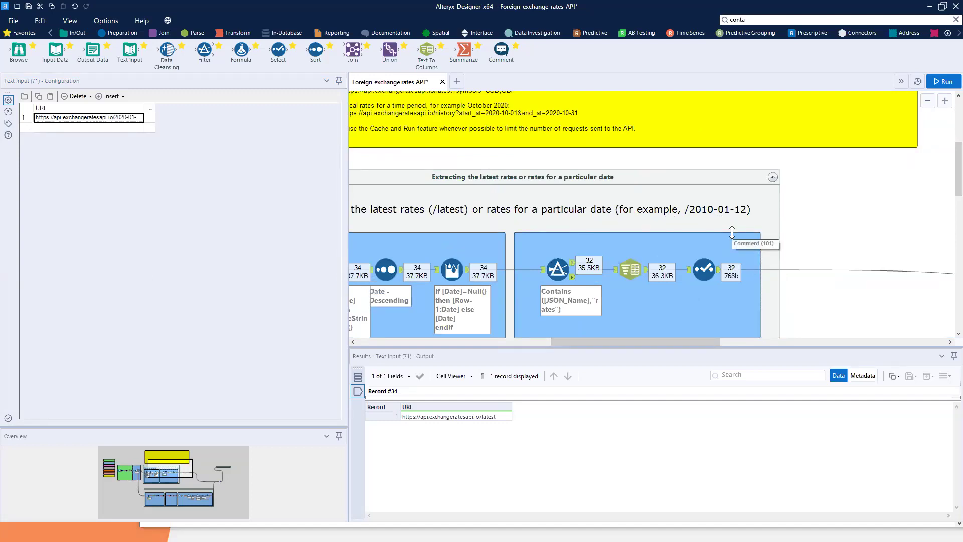
click(946, 82)
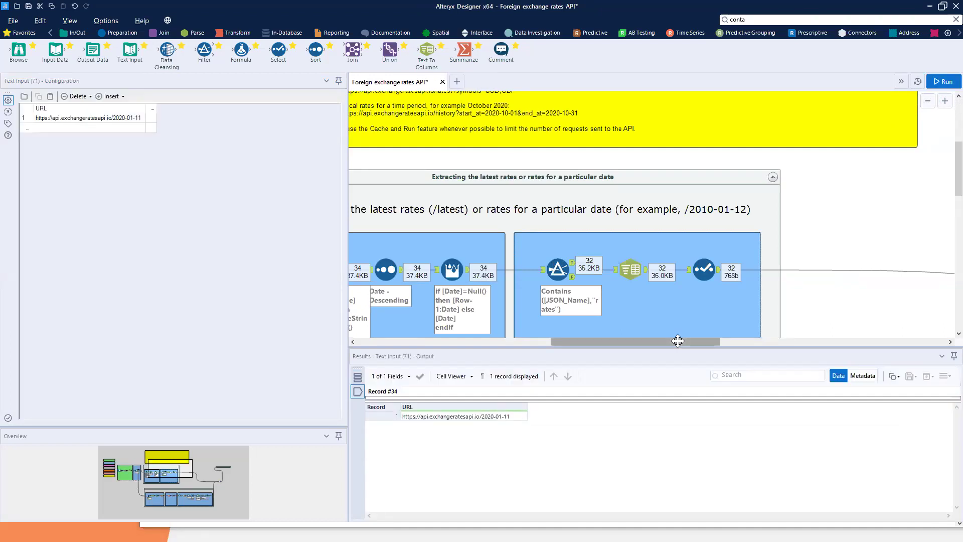
Enlarge the results of the final Select tool and review its Currency, Rate and Date output through the last record
scroll(863, 239, down, 1)
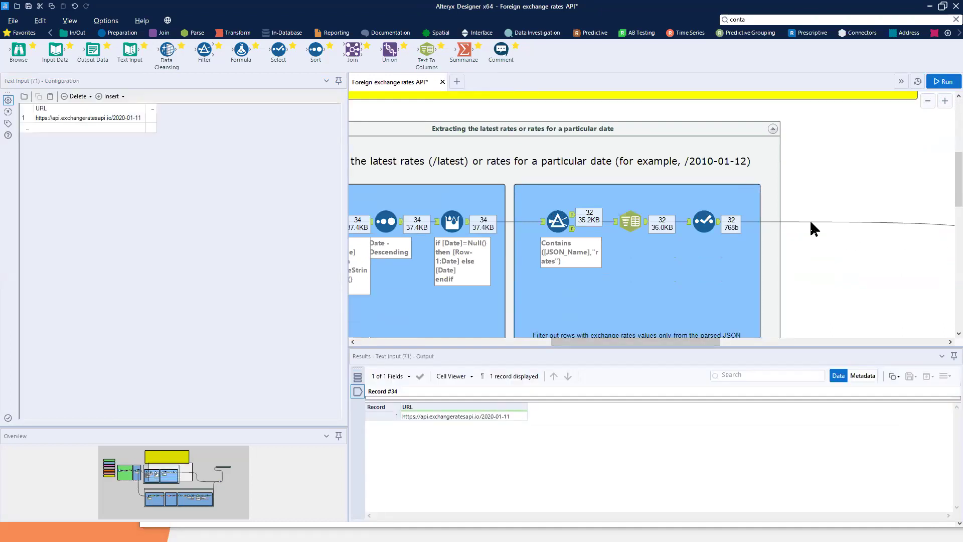
click(722, 225)
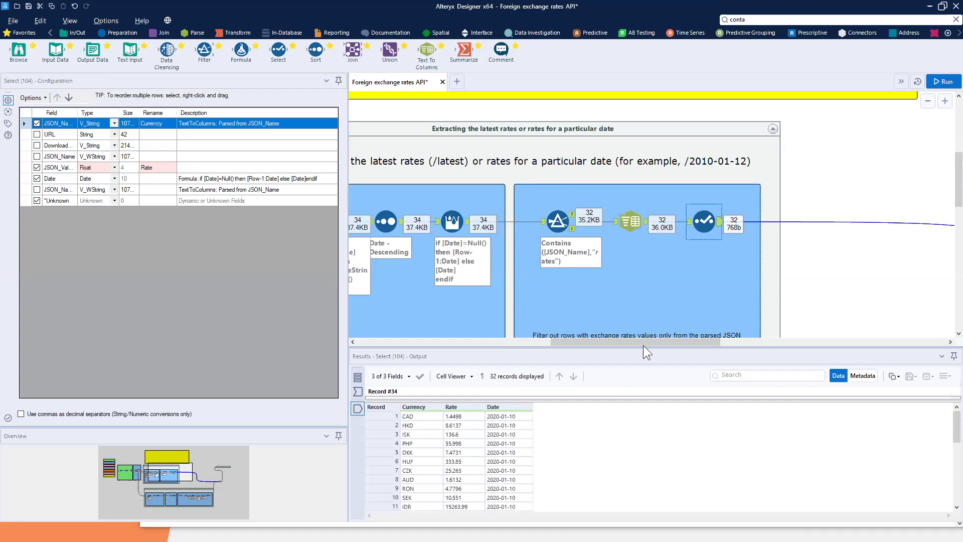
drag(649, 349, 649, 274)
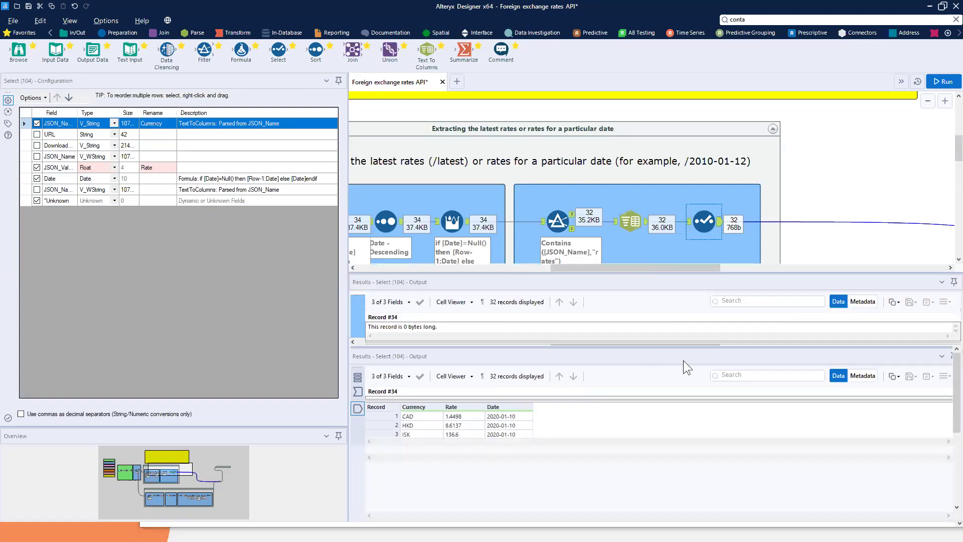
scroll(658, 399, down, 4)
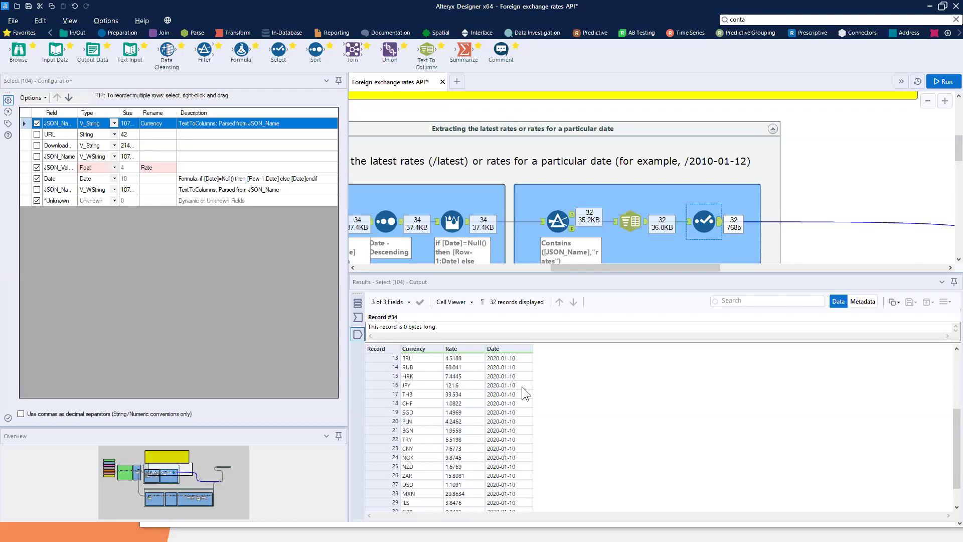
scroll(522, 392, down, 1)
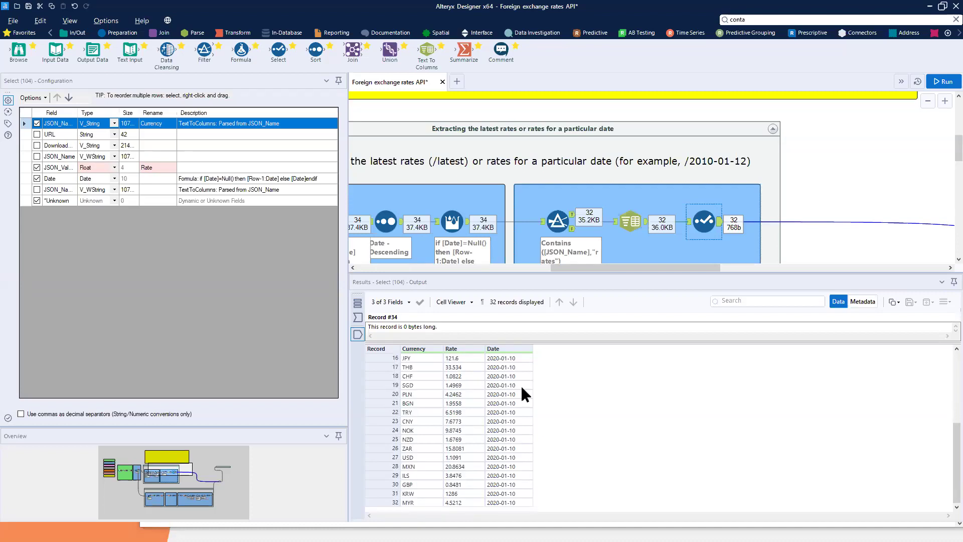
scroll(521, 388, up, 5)
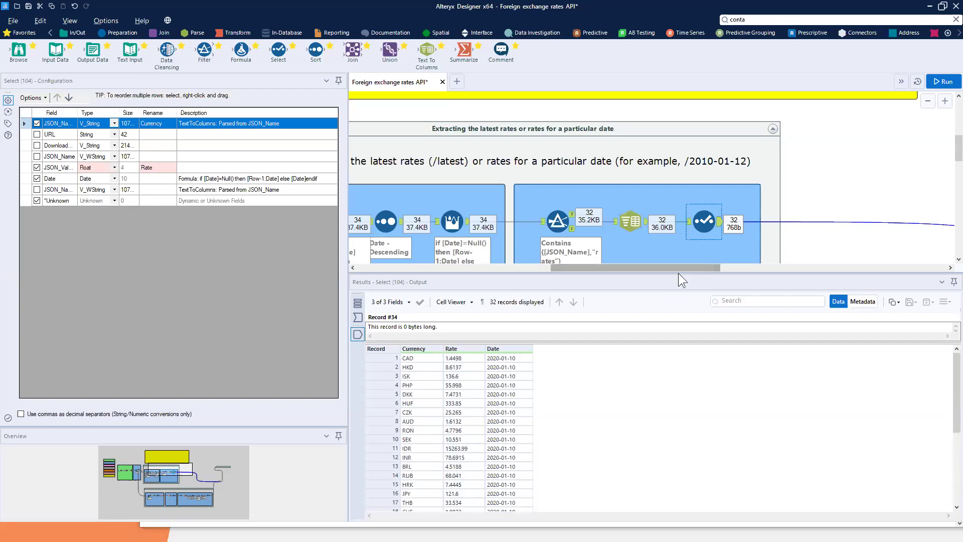
Switch to Notepad and widen its window to read the history request URLs
drag(677, 272, 514, 358)
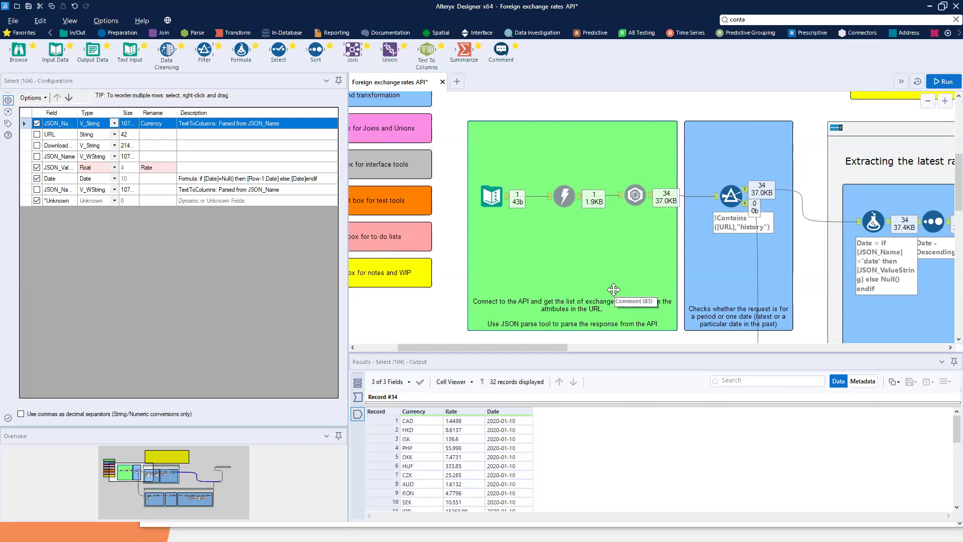
scroll(614, 289, down, 3)
drag(531, 348, 546, 347)
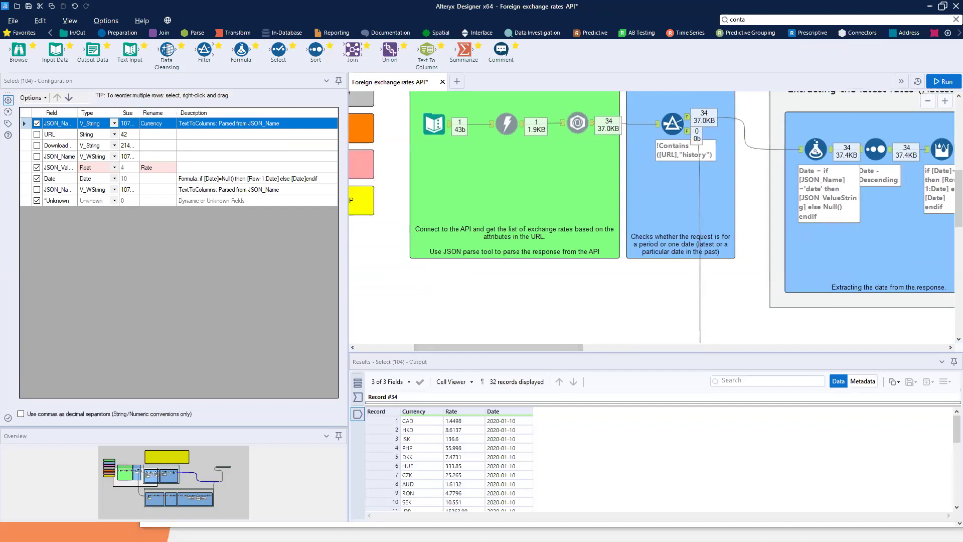
key(alt+Tab)
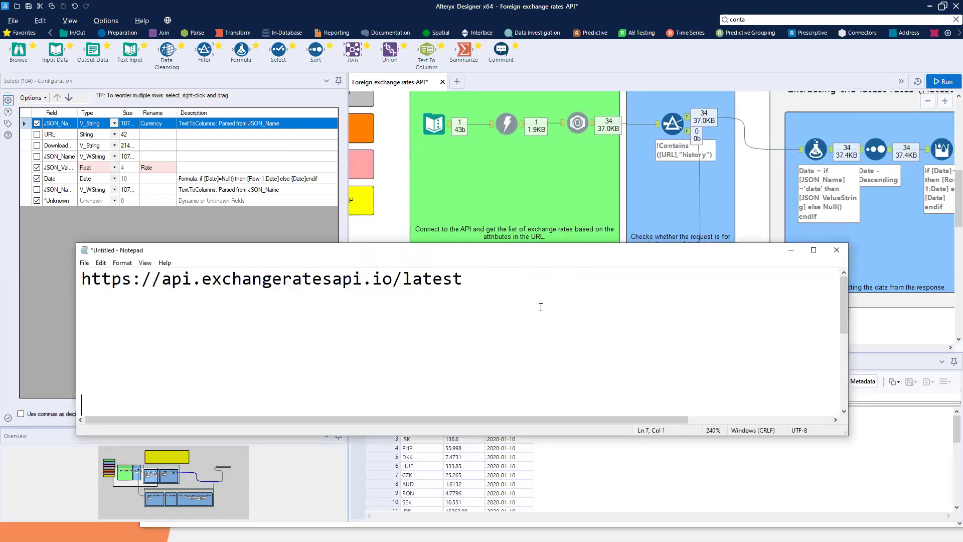
scroll(541, 307, down, 3)
scroll(541, 307, down, 1)
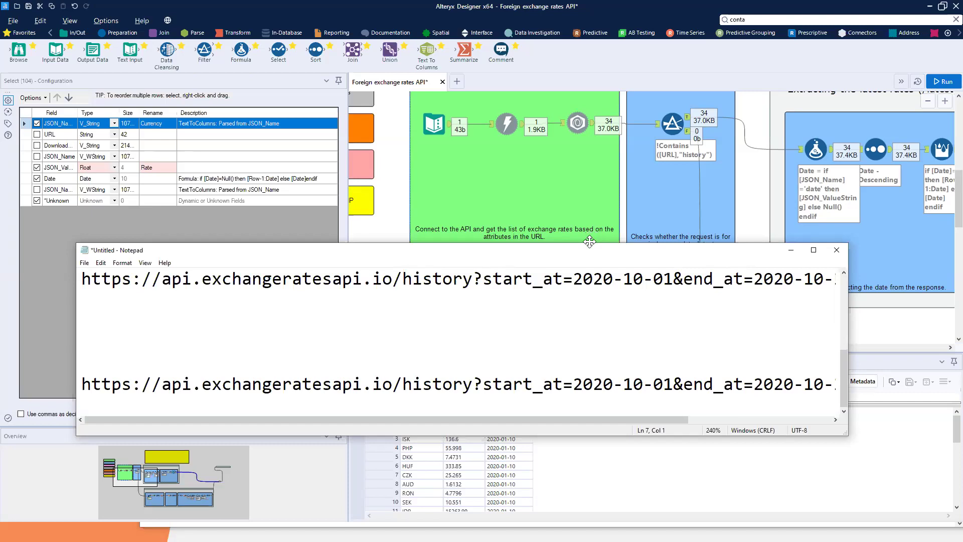
drag(585, 248, 533, 129)
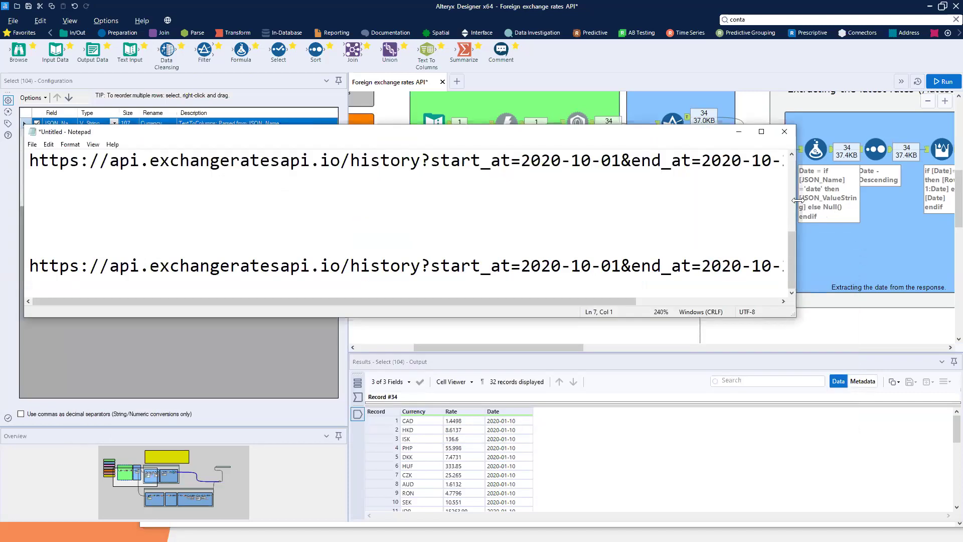
drag(797, 200, 961, 218)
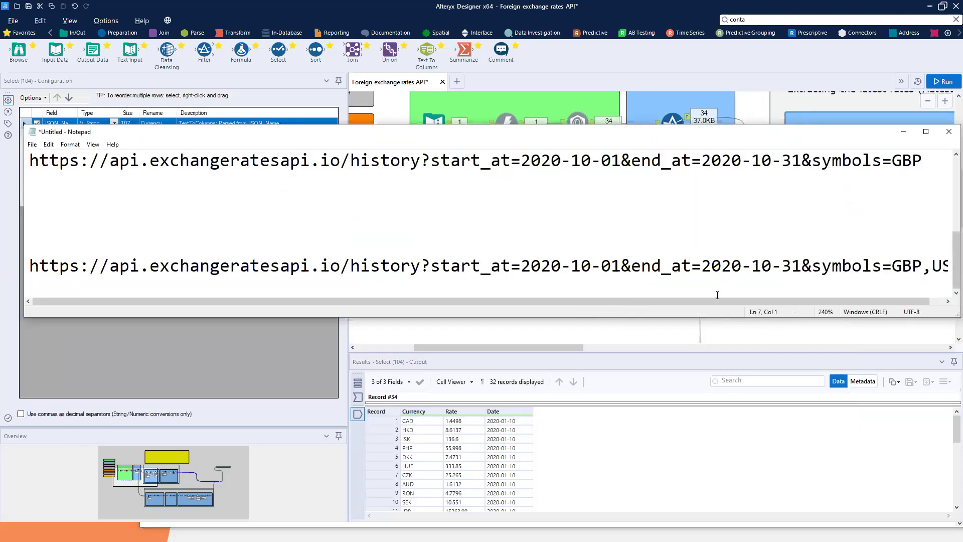
Add blank lines above the GBP,USD history URL and break it onto a new line after "history?"
click(484, 214)
key(Return)
key(Return)
key(Return)
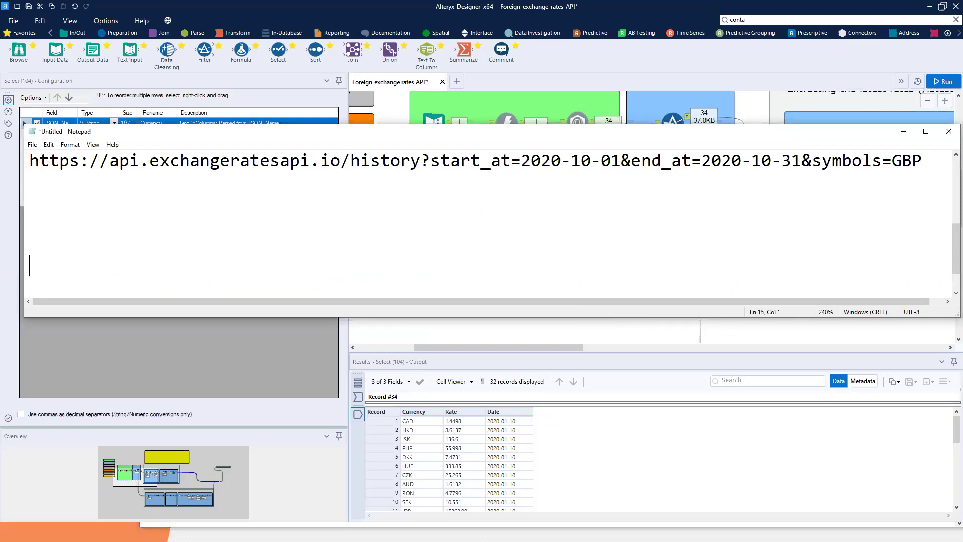
scroll(843, 232, down, 1)
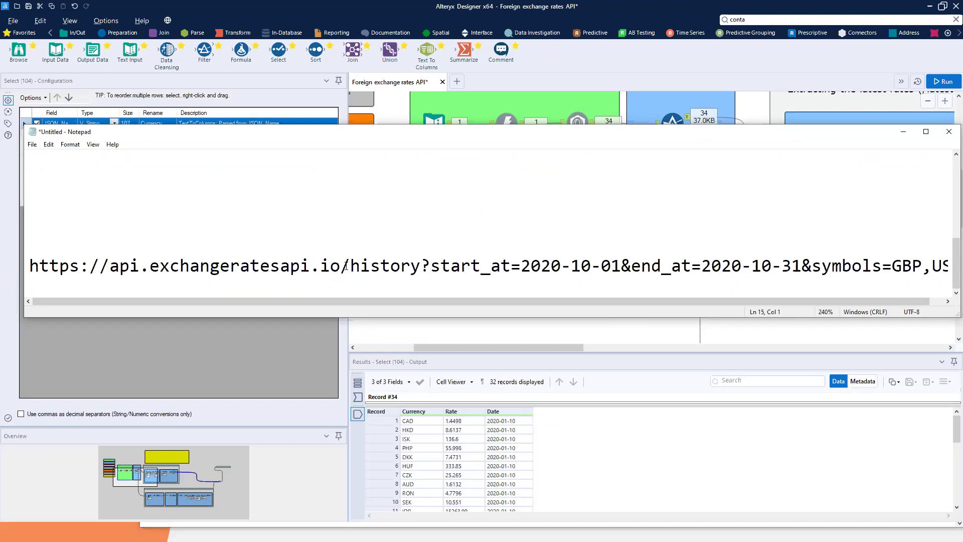
click(432, 266)
key(Return)
scroll(571, 214, down, 1)
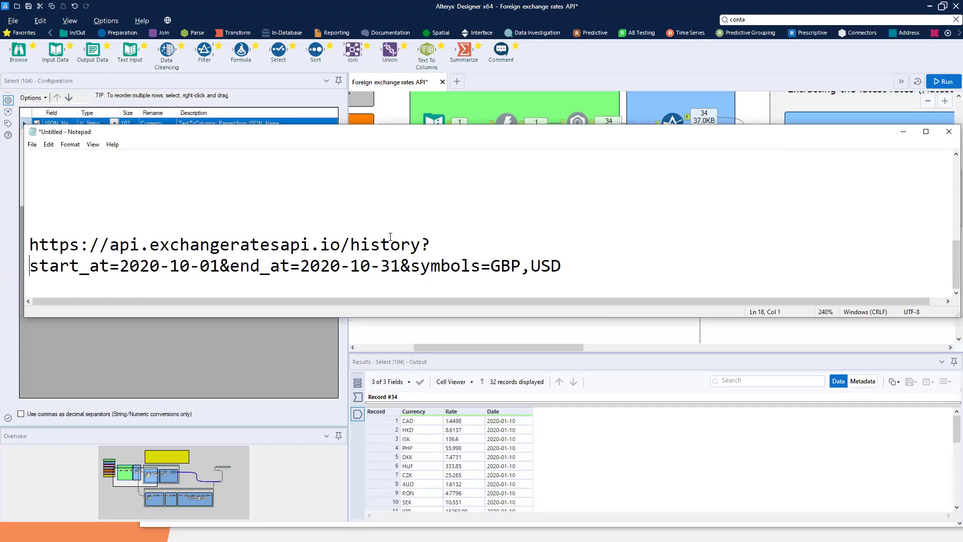
Highlight the URL's parts in turn: history, the start_at date, the ampersand, the end_at date and the symbols GBP,USD
drag(355, 241, 426, 256)
mouse_move(28, 254)
mouse_down()
mouse_move(134, 282)
mouse_move(219, 280)
mouse_up()
drag(211, 253, 234, 278)
drag(226, 254, 401, 278)
mouse_move(408, 255)
mouse_down()
mouse_move(432, 272)
mouse_move(563, 280)
mouse_up()
Rejoin the two parts of the history URL on a single line
click(452, 243)
key(Delete)
key(ctrl+a)
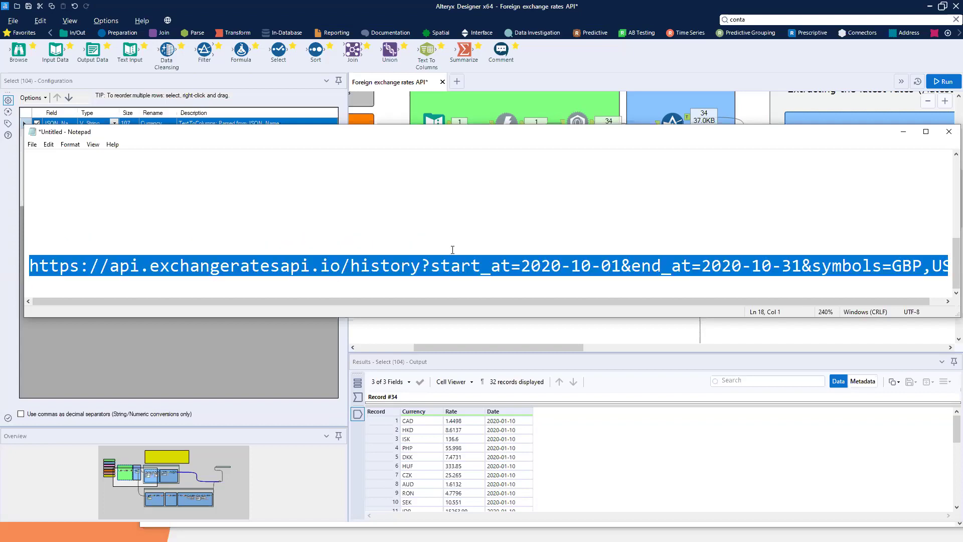
click(452, 260)
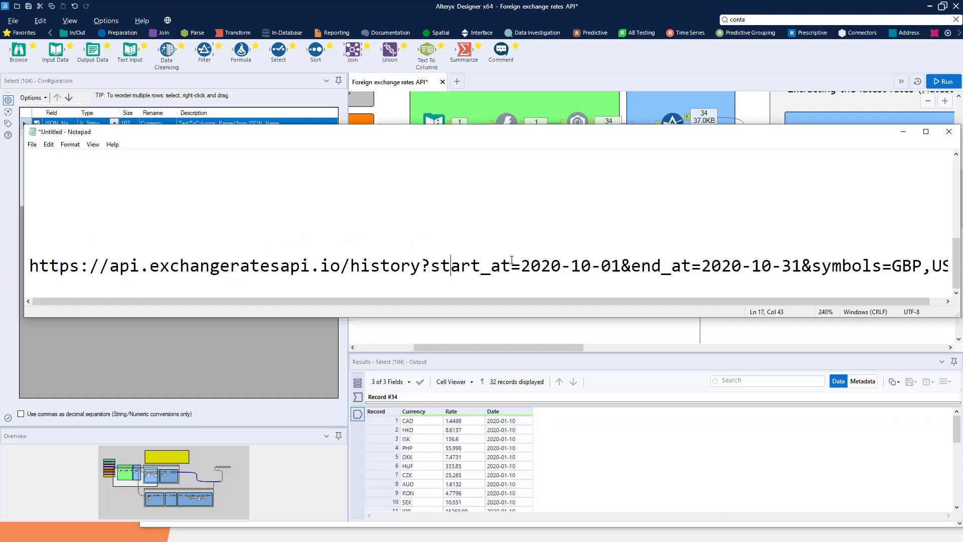
drag(942, 267, 5, 266)
key(ctrl+c)
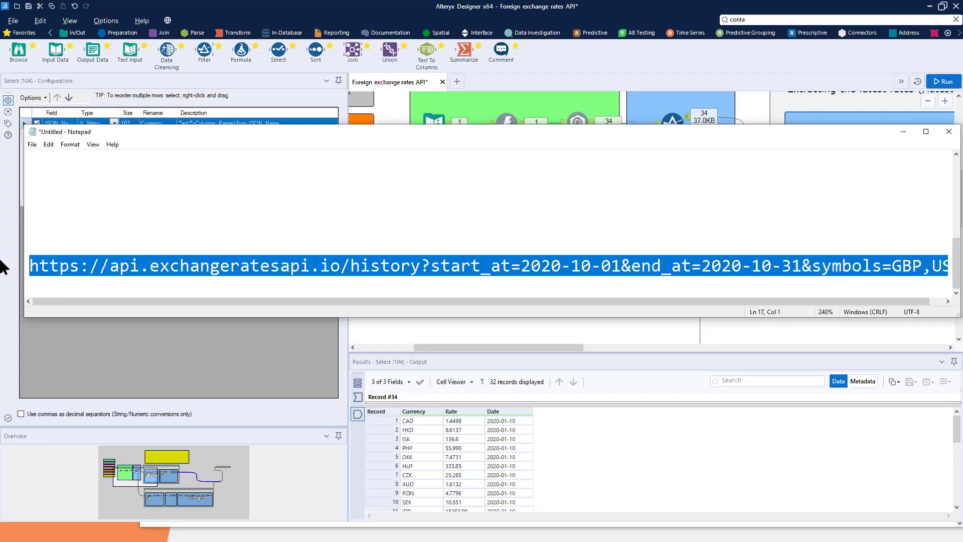
click(501, 83)
click(434, 123)
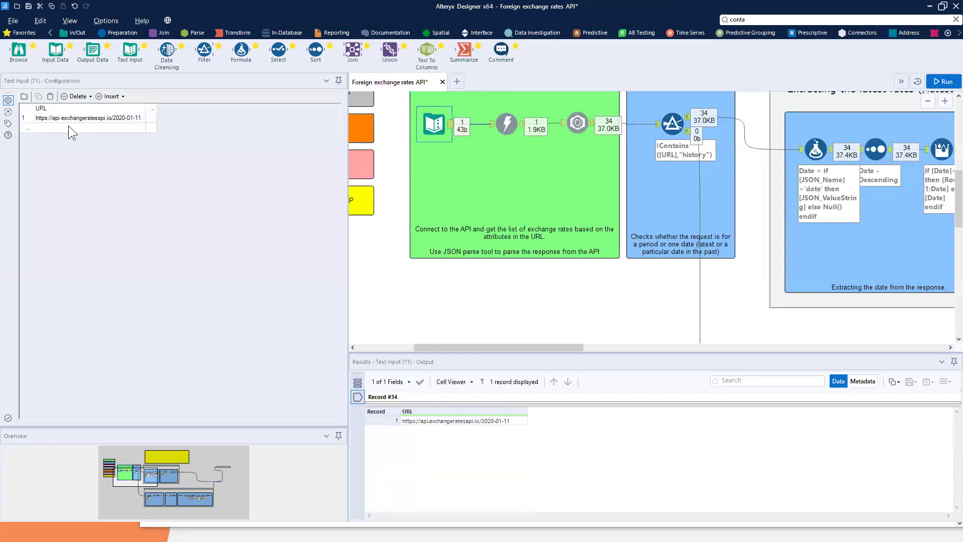
click(78, 118)
click(78, 117)
key(ctrl+v)
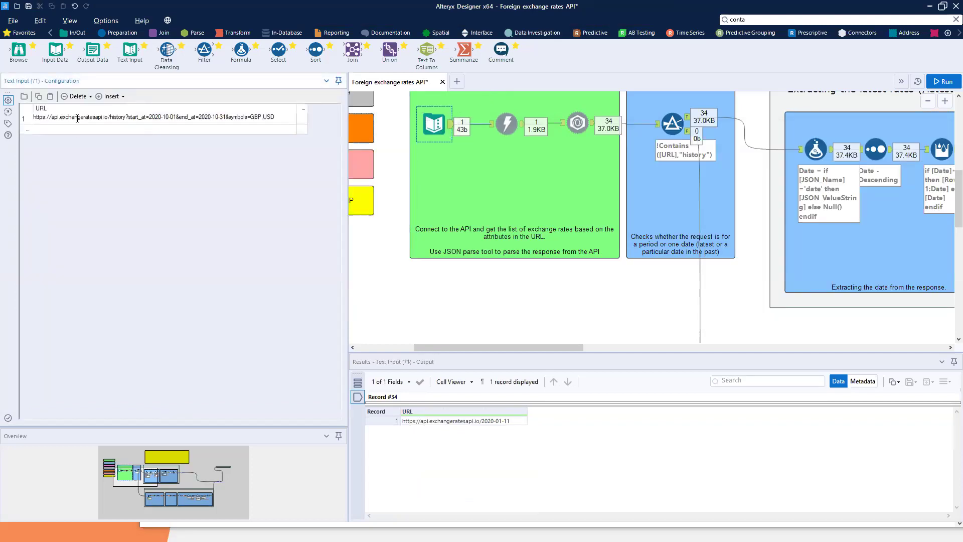
Compare the workflow section for latest or single-date rates with the section for historical rates over a period
drag(447, 347, 574, 351)
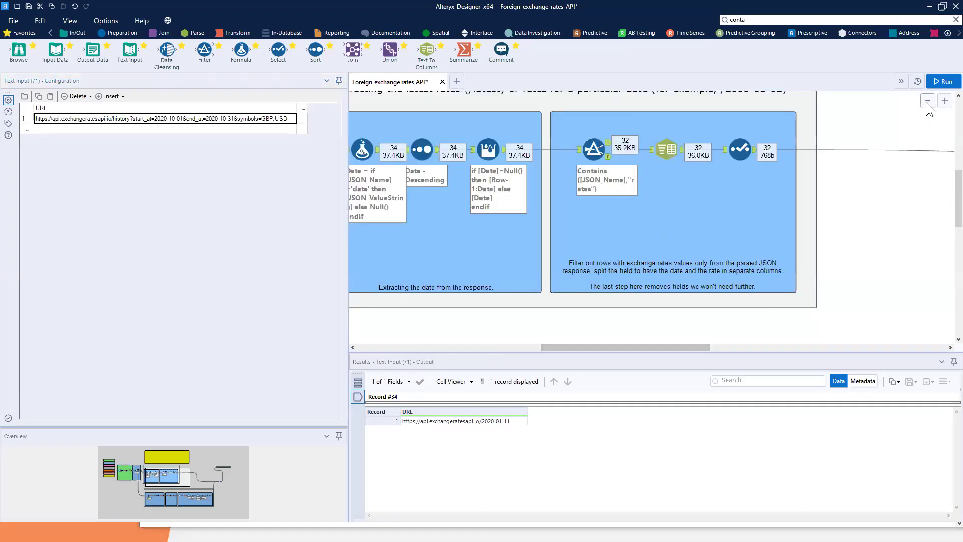
click(928, 102)
click(928, 103)
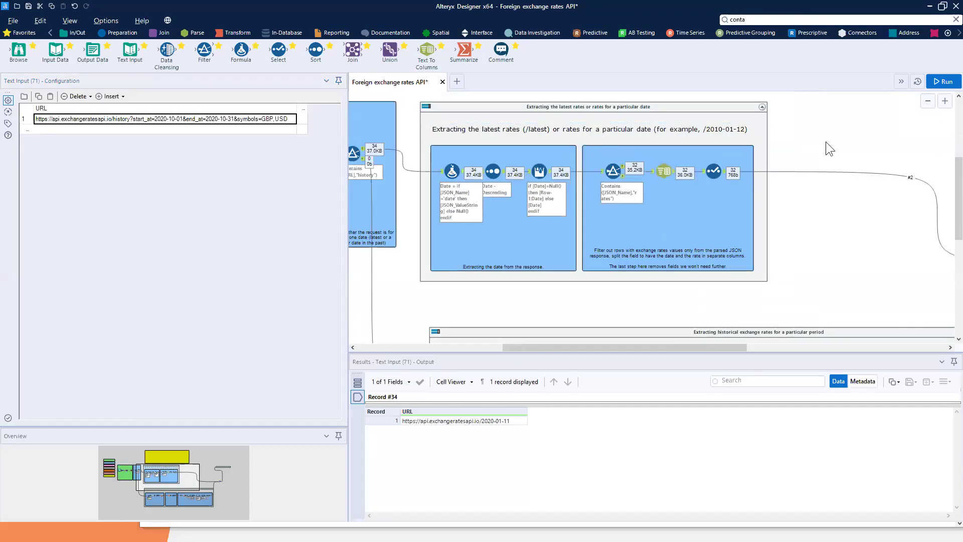
scroll(828, 143, down, 5)
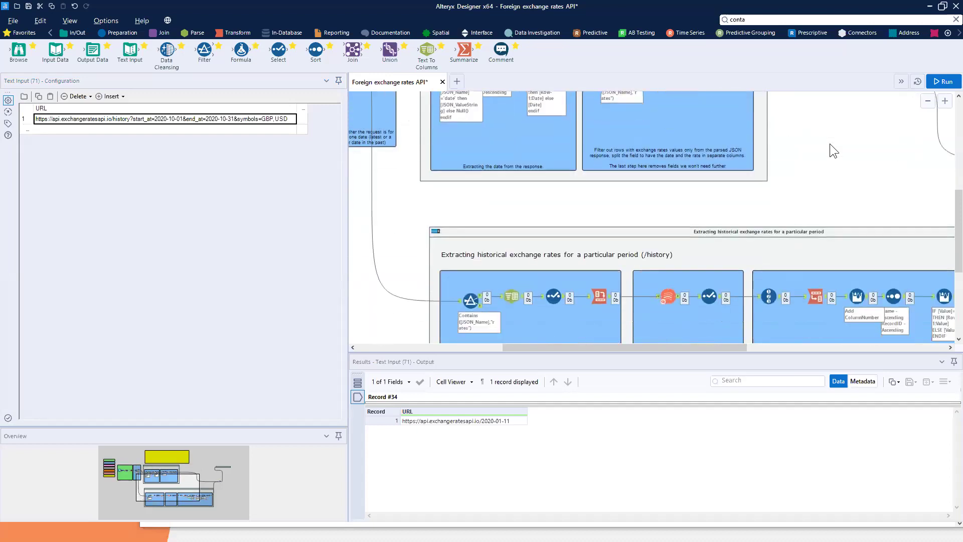
scroll(824, 144, up, 5)
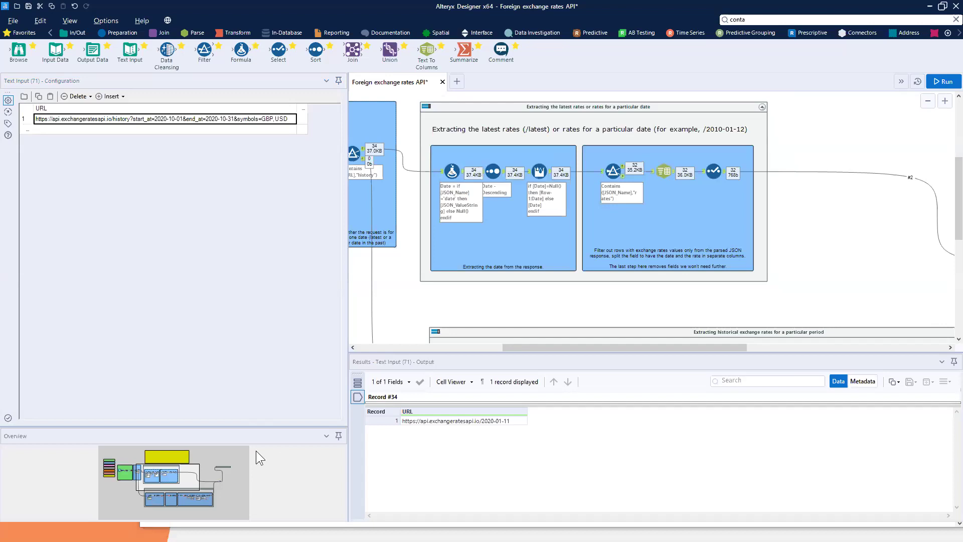
Switch to Notepad, highlight the word history in the request URL, and return to Alteryx Designer
key(alt+Tab)
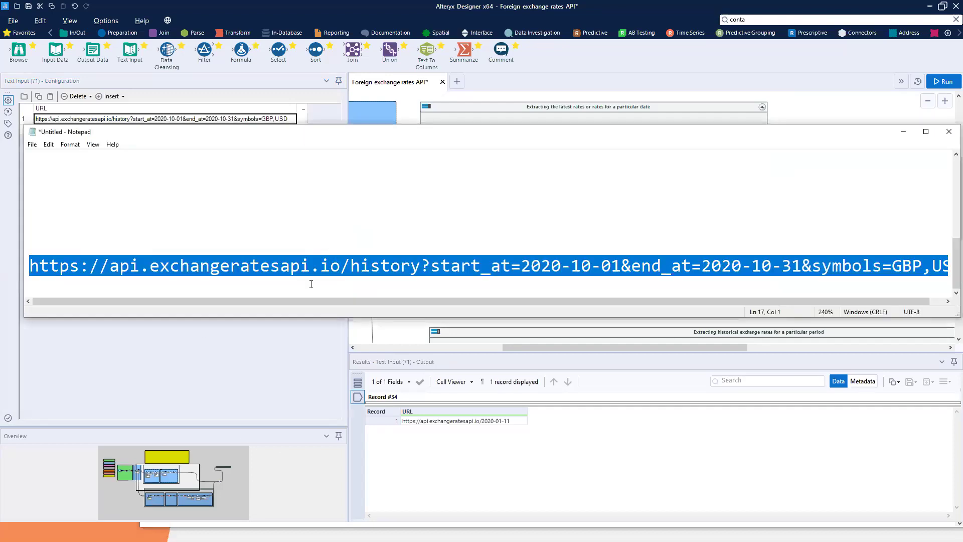
click(351, 284)
drag(350, 266, 420, 266)
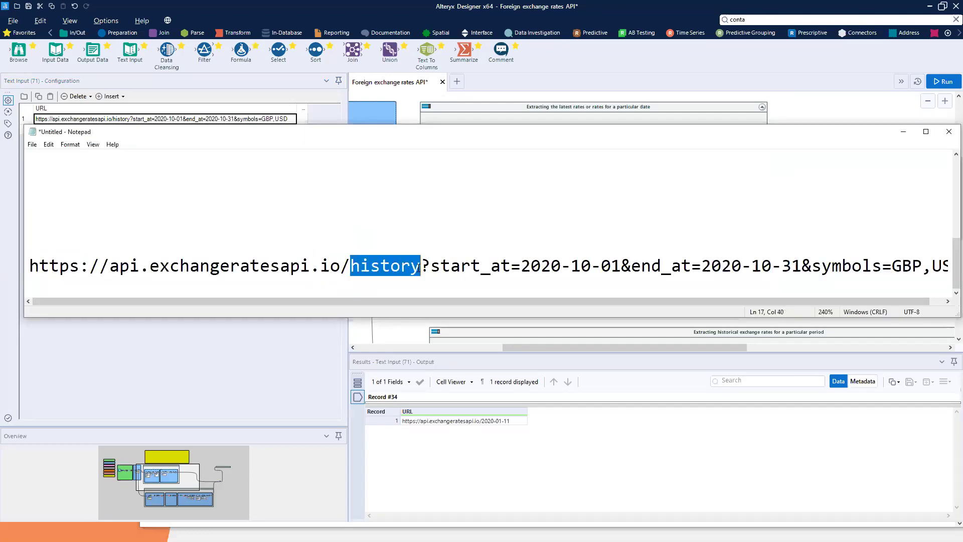
click(426, 94)
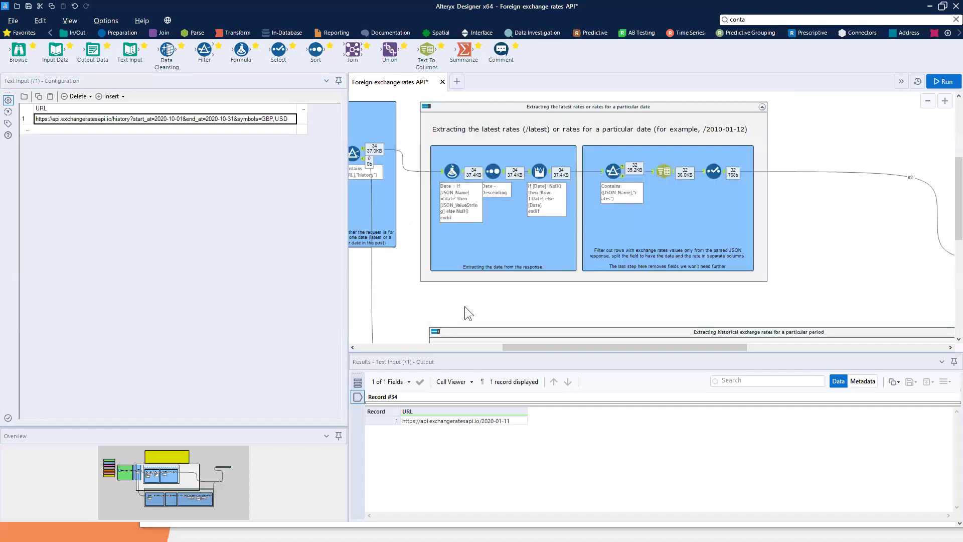
Inspect the False output of the Filter tool that checks whether the URL does not contain history
drag(531, 346, 449, 342)
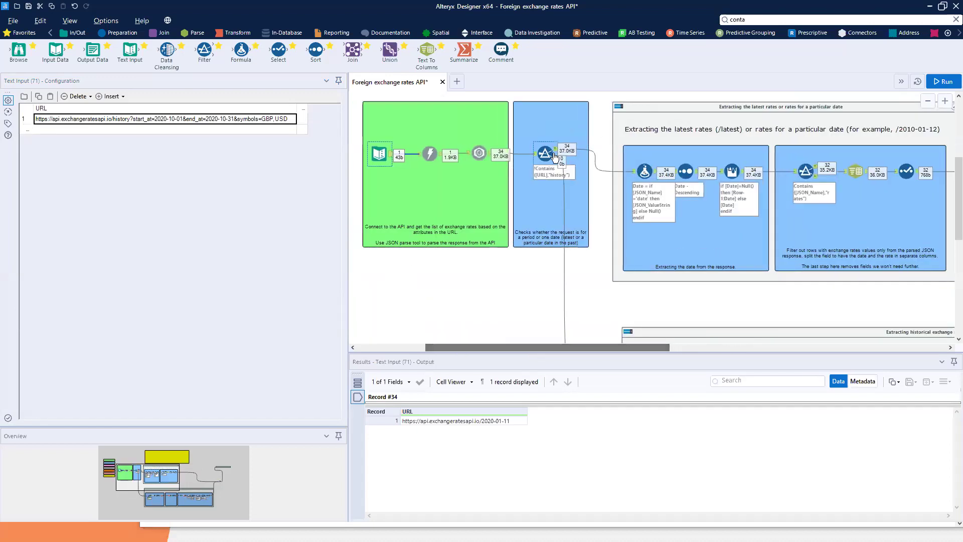
click(945, 101)
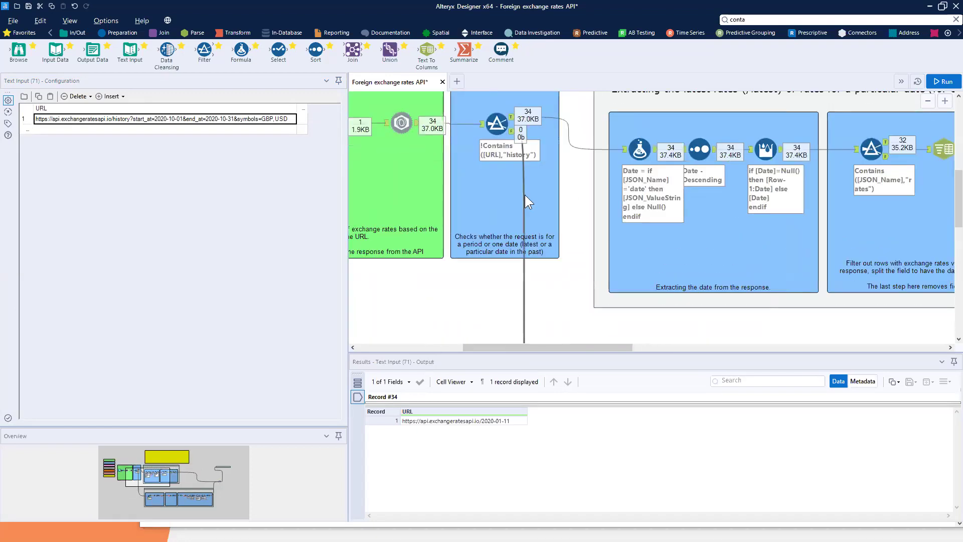
click(945, 101)
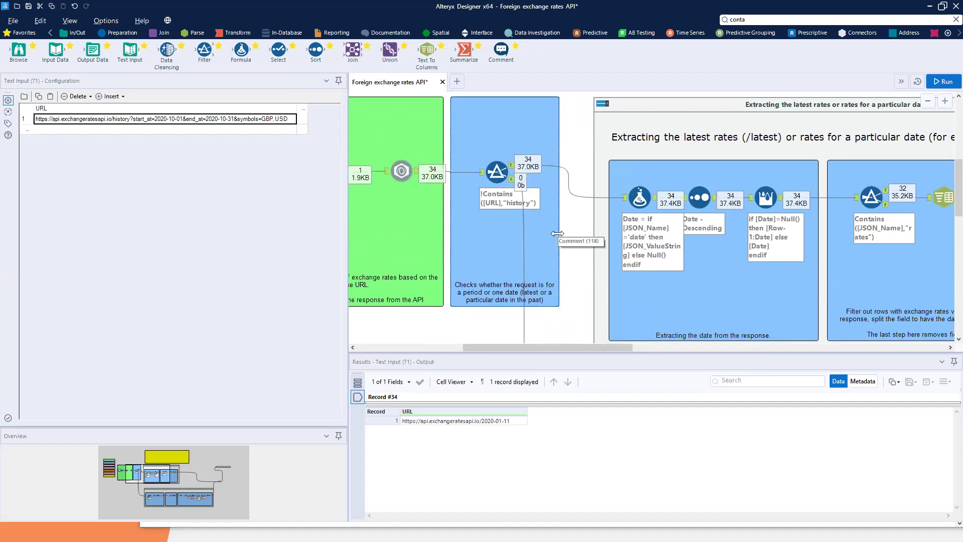
click(511, 180)
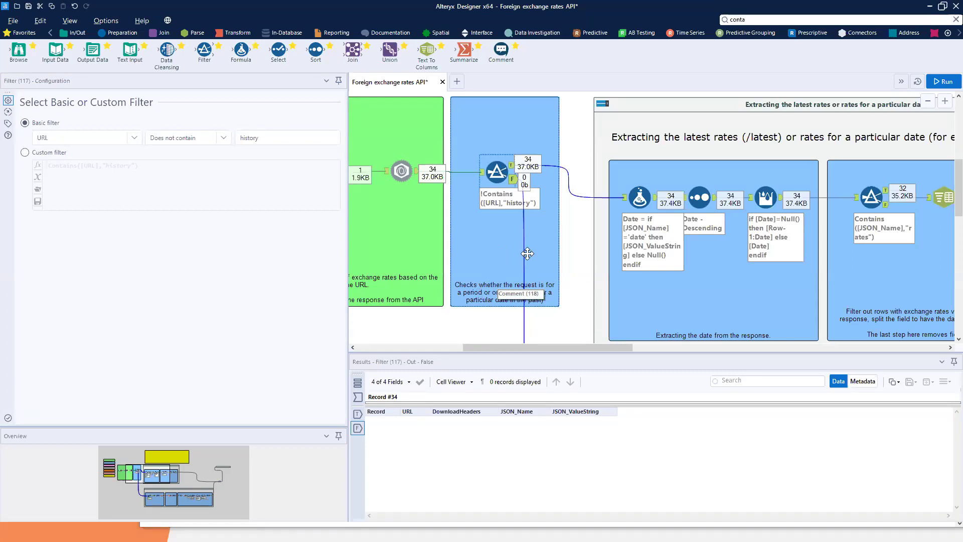
Check the history URL in the Text Input tool and run the workflow
drag(550, 346, 465, 346)
click(544, 173)
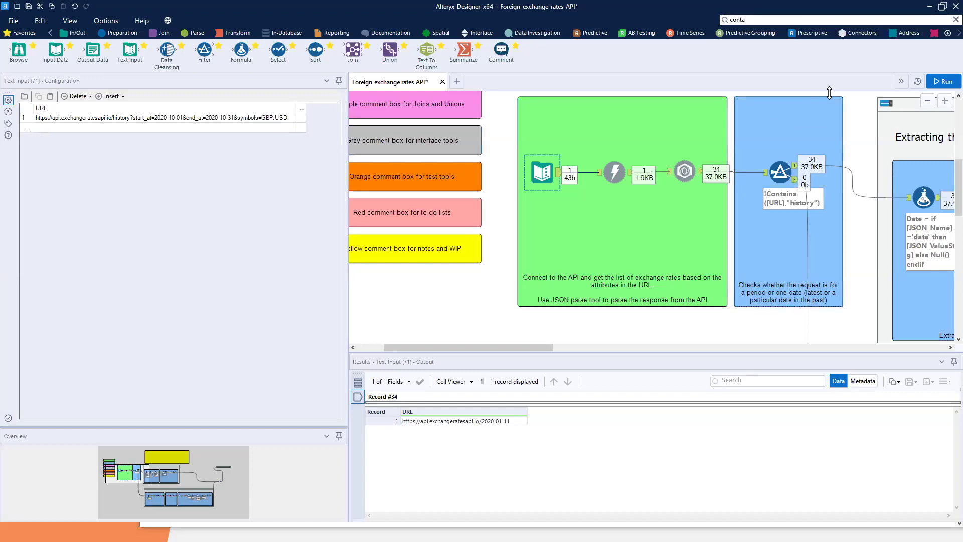
click(945, 82)
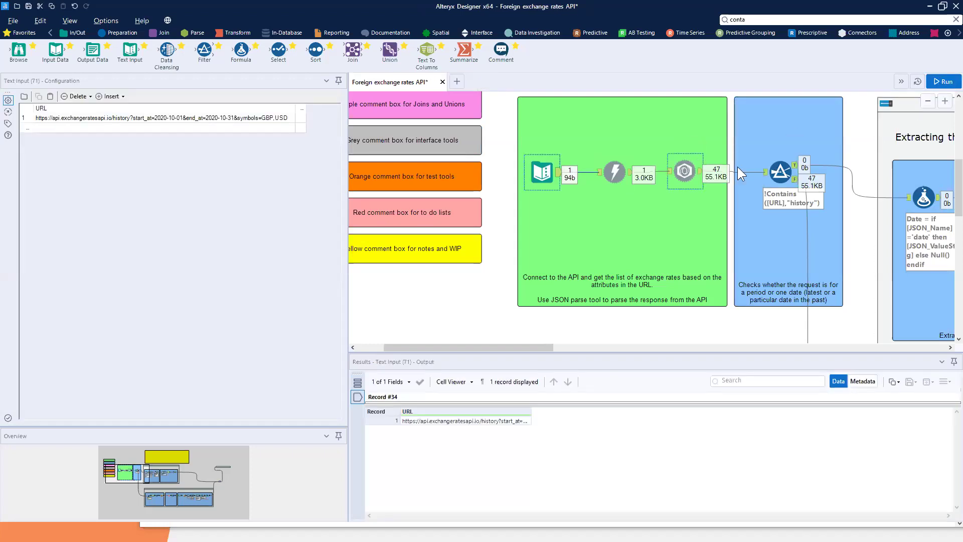
Compare the Filter tool's True and False outputs, narrowing the configuration area and enlarging the results
click(796, 168)
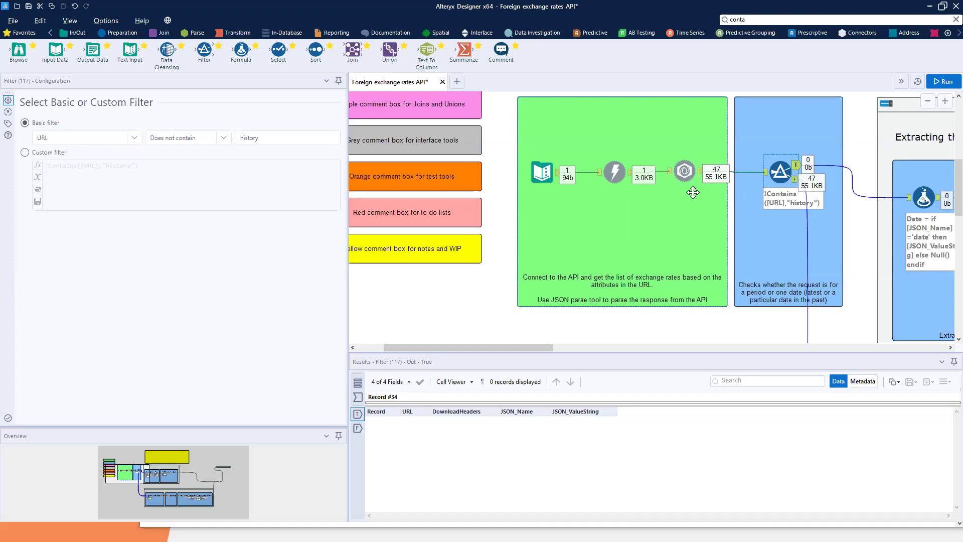
drag(544, 347, 590, 347)
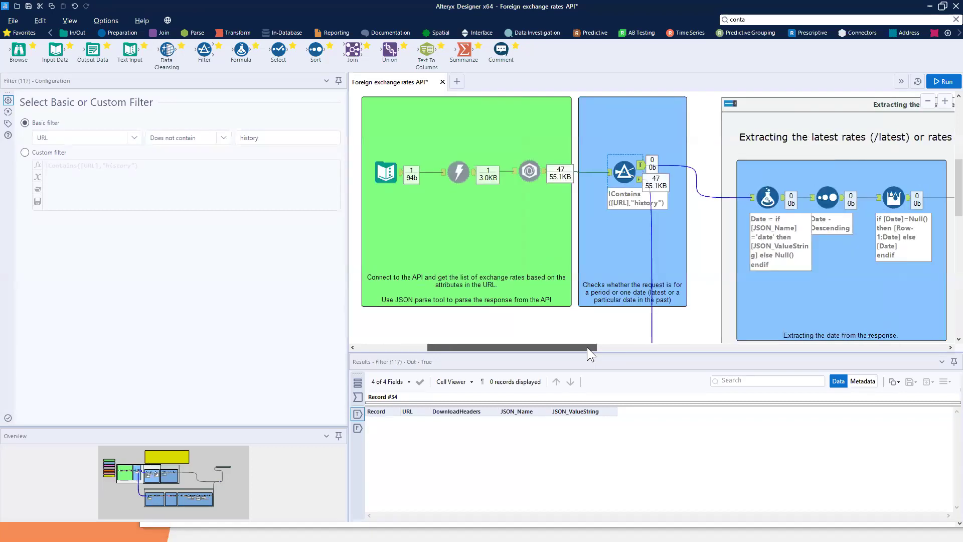
click(642, 184)
drag(348, 218, 235, 217)
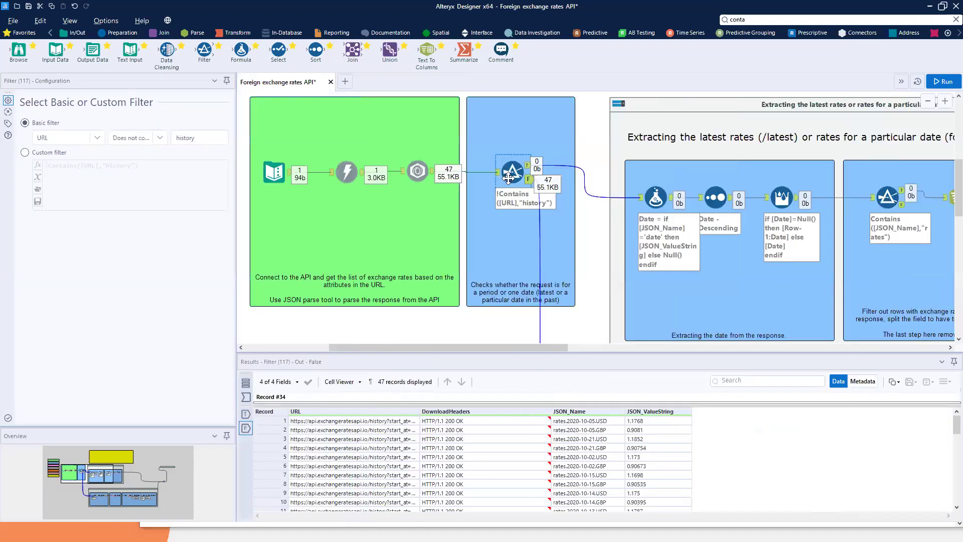
drag(569, 352, 562, 282)
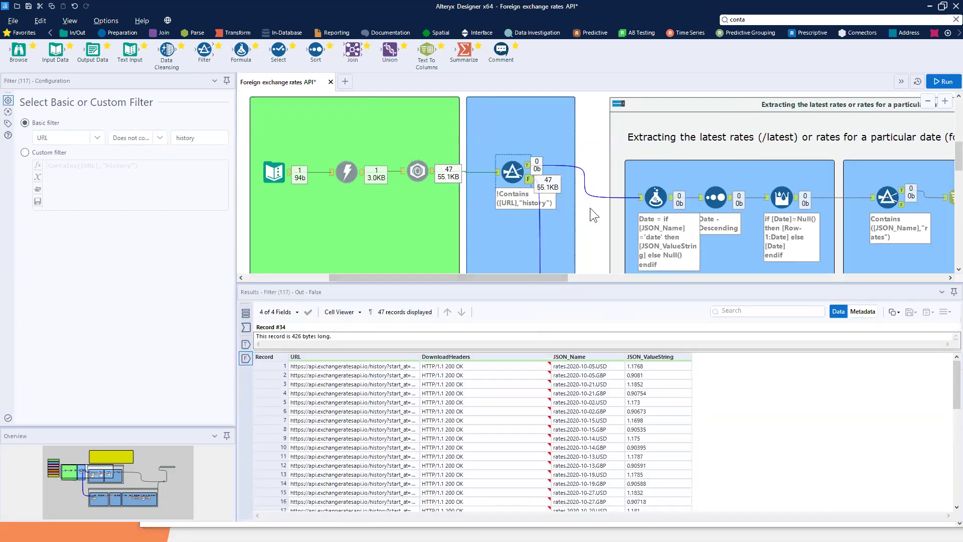
Review the JSON_Name and JSON_ValueString values in the Filter's False output through the last record, including start_at, base and end_at
scroll(590, 207, down, 3)
scroll(591, 208, down, 1)
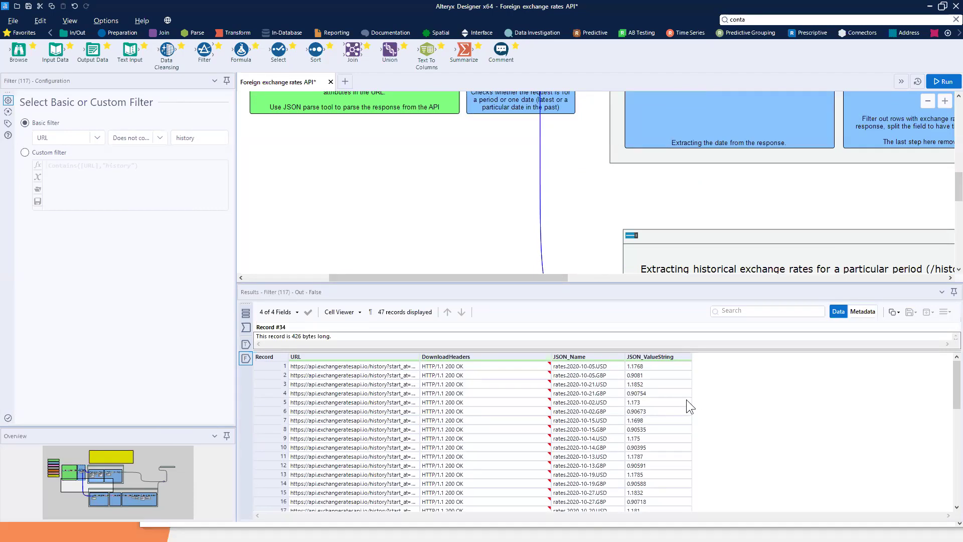
mouse_move(539, 336)
mouse_down()
mouse_move(627, 442)
mouse_move(635, 469)
mouse_up()
drag(949, 374, 949, 494)
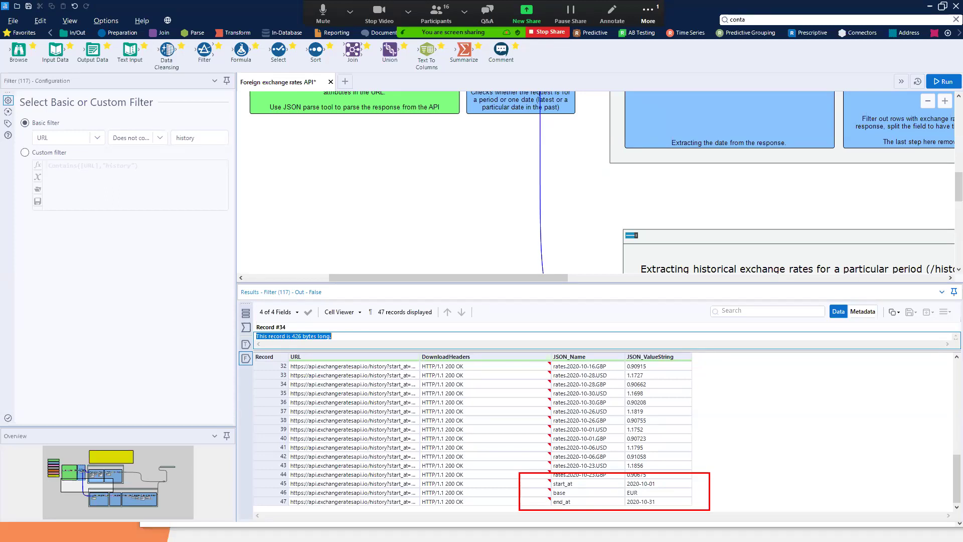
click(709, 510)
Bring the workflow section that extracts historical exchange rates for a particular period into view
drag(500, 277, 571, 277)
click(928, 102)
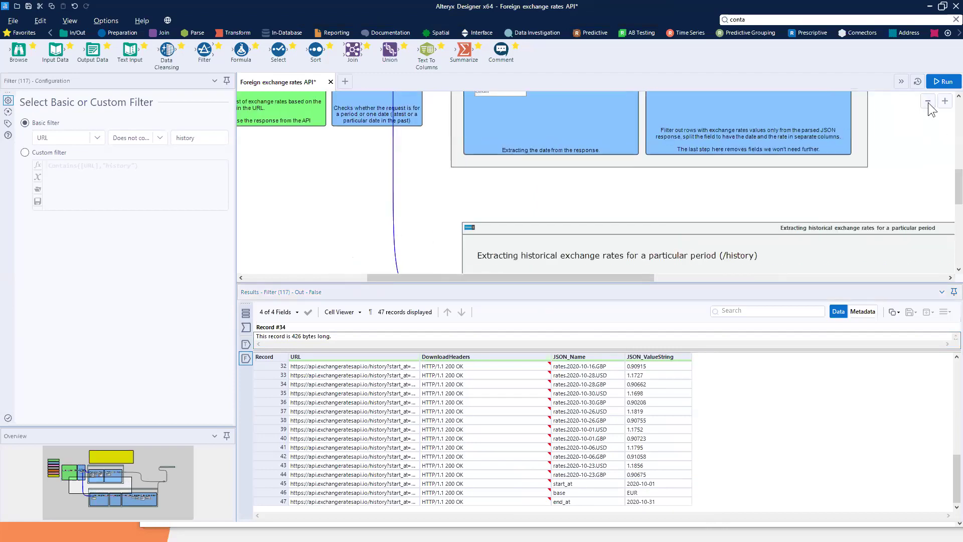
click(928, 102)
scroll(645, 170, down, 5)
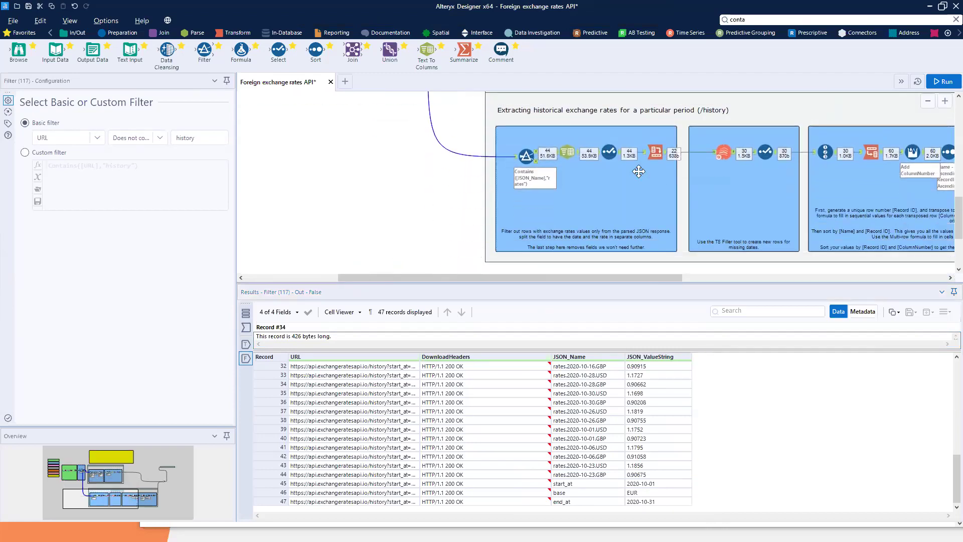
Compare the True and False outputs of the Filter tool that checks whether JSON_Name contains "rates", and browse the True records
click(945, 101)
click(945, 101)
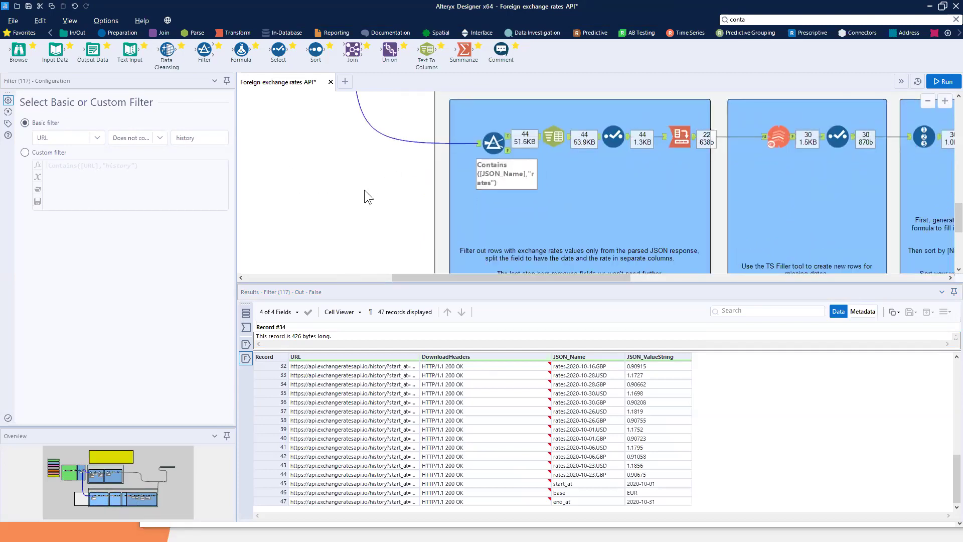
scroll(365, 191, up, 1)
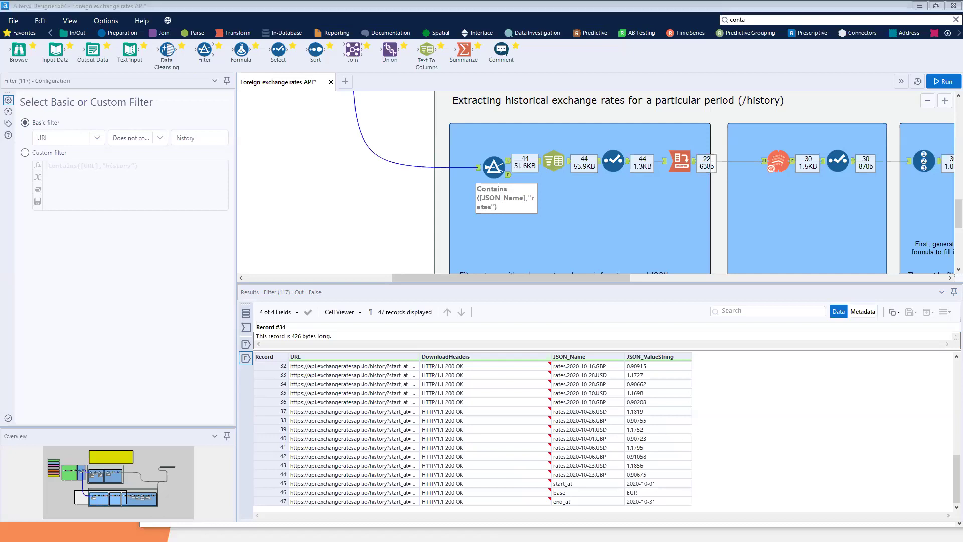
drag(529, 471, 690, 512)
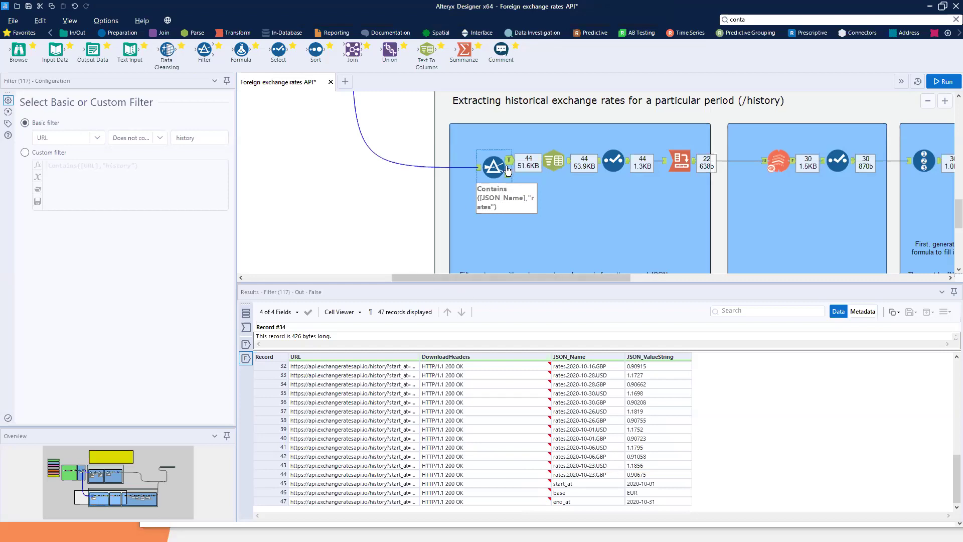
click(494, 168)
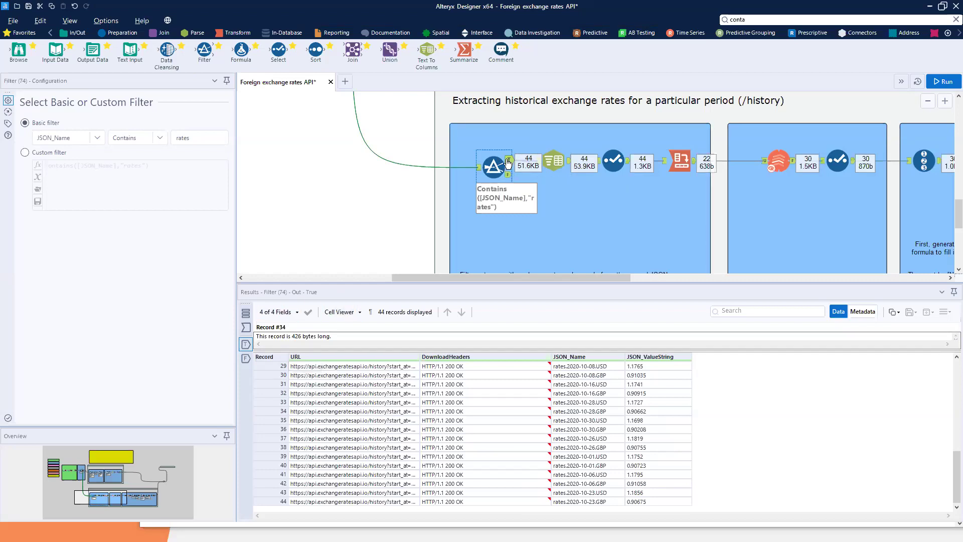
click(509, 176)
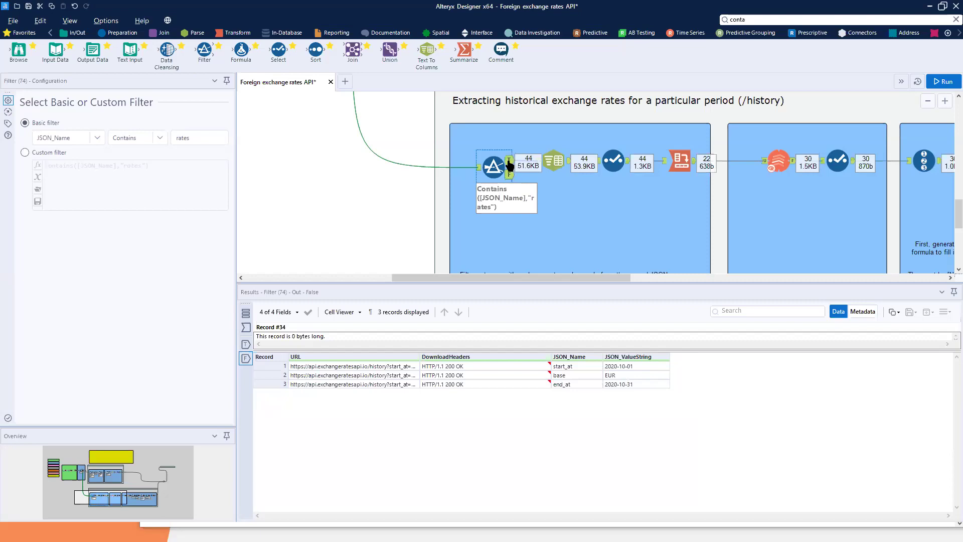
click(509, 161)
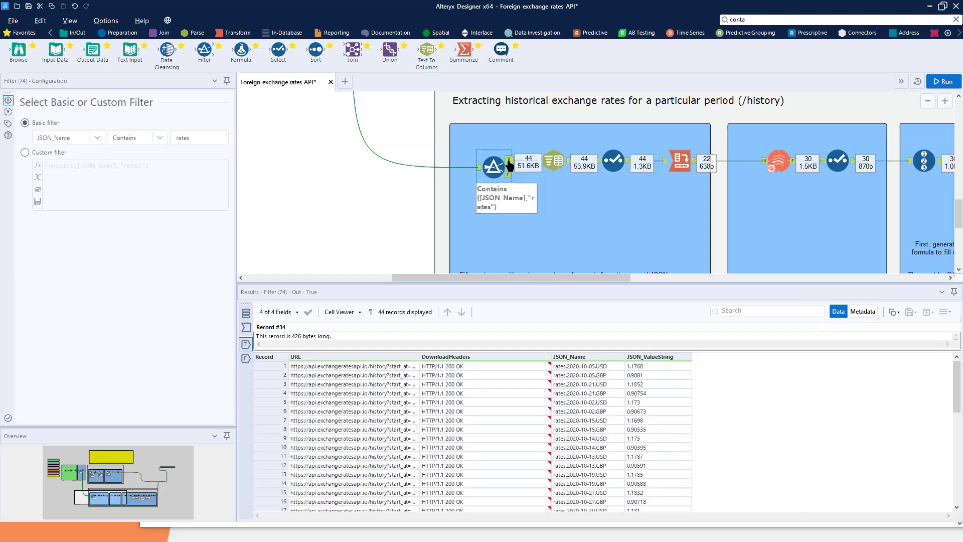
scroll(823, 376, down, 6)
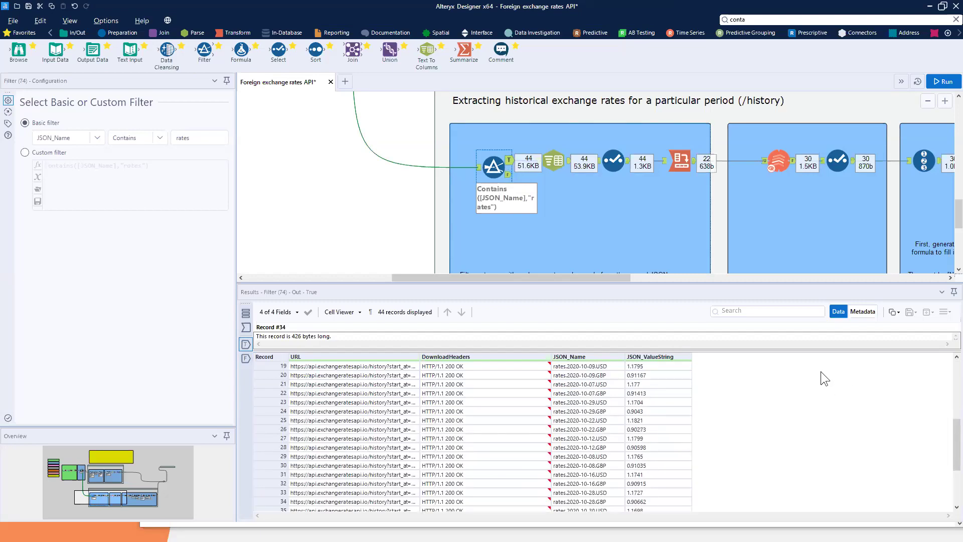
Examine the Text To Columns tool's settings for splitting JSON_Name and review the resulting columns in its output
drag(595, 279, 614, 278)
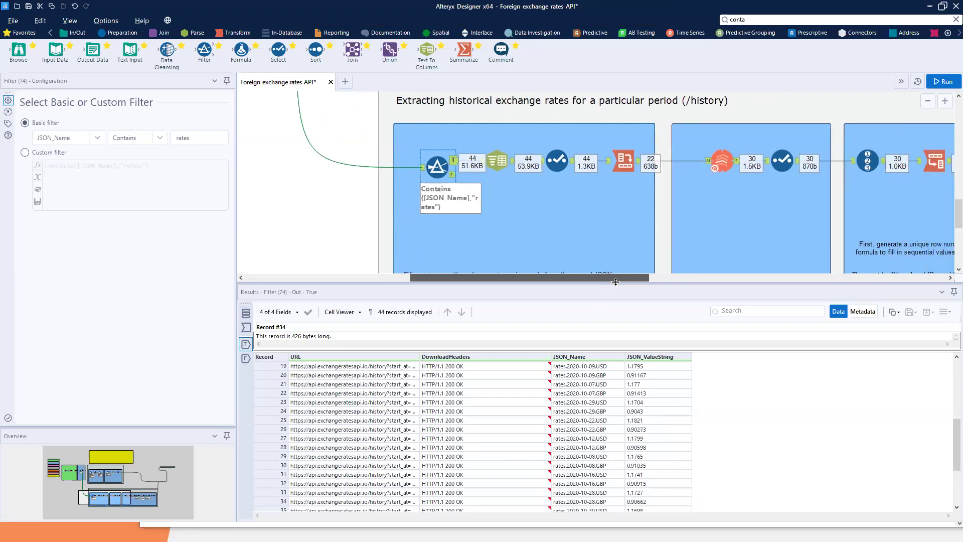
click(497, 163)
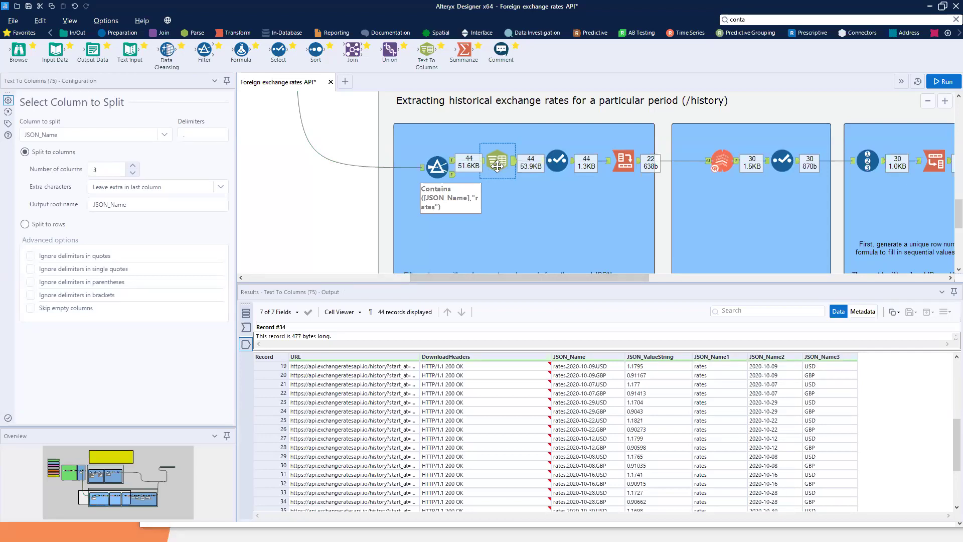
drag(540, 336, 620, 465)
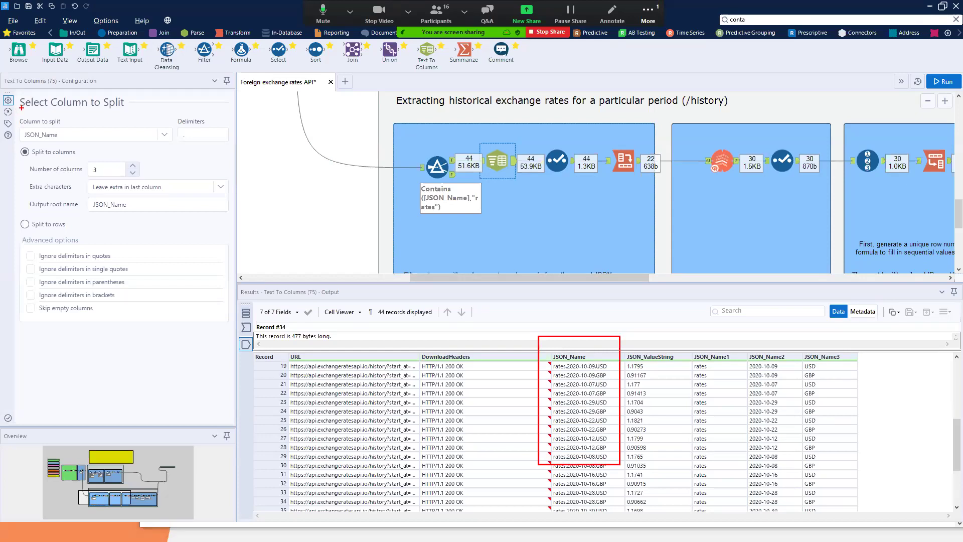
mouse_move(15, 107)
mouse_down()
mouse_move(222, 188)
mouse_move(235, 220)
mouse_up()
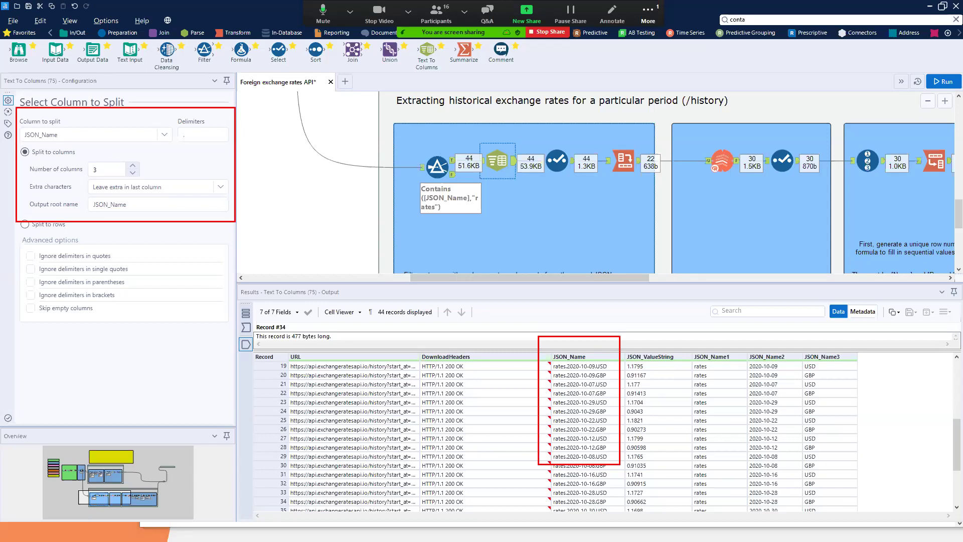
key(Escape)
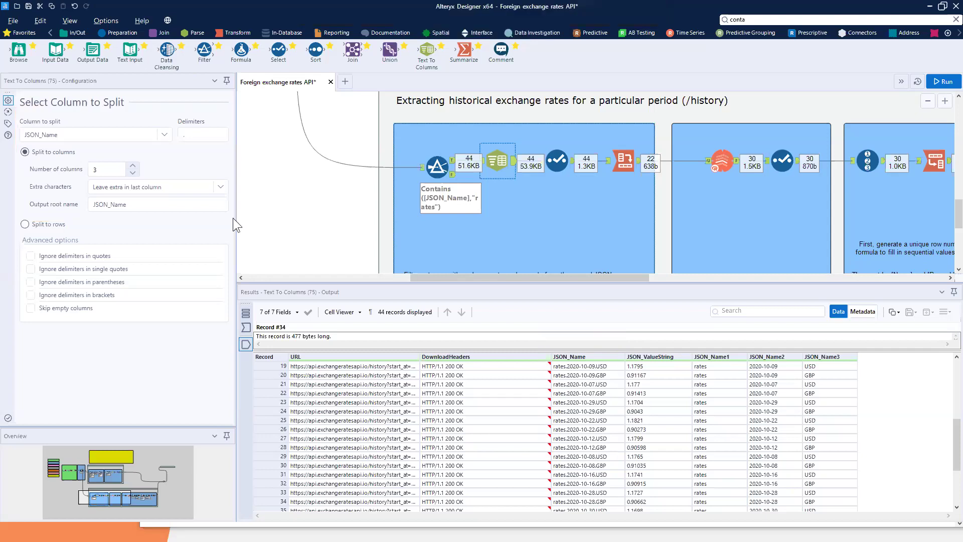
mouse_move(685, 335)
mouse_down()
mouse_move(776, 414)
mouse_move(871, 473)
mouse_up()
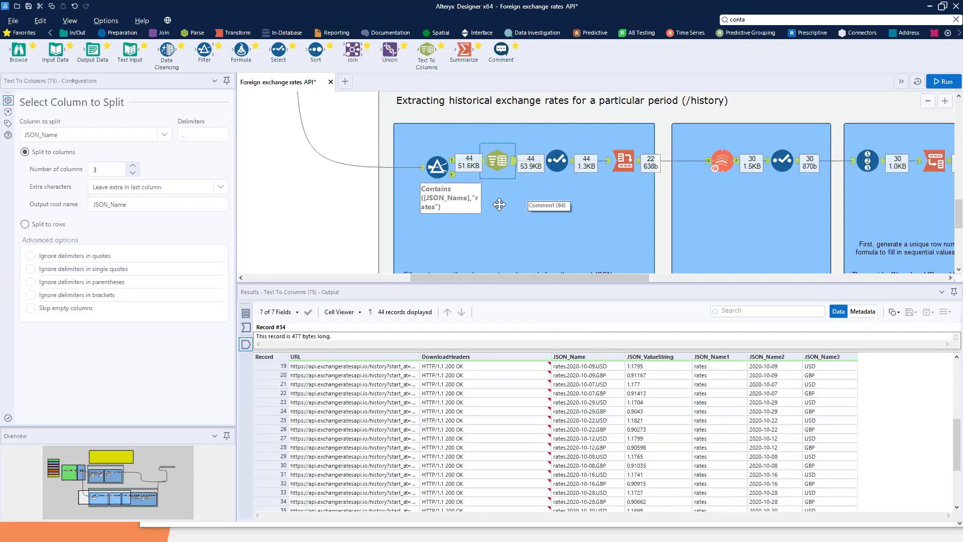
Compare the Select tool's input and output, and widen the configuration area and Field column to read its types and renames
click(558, 170)
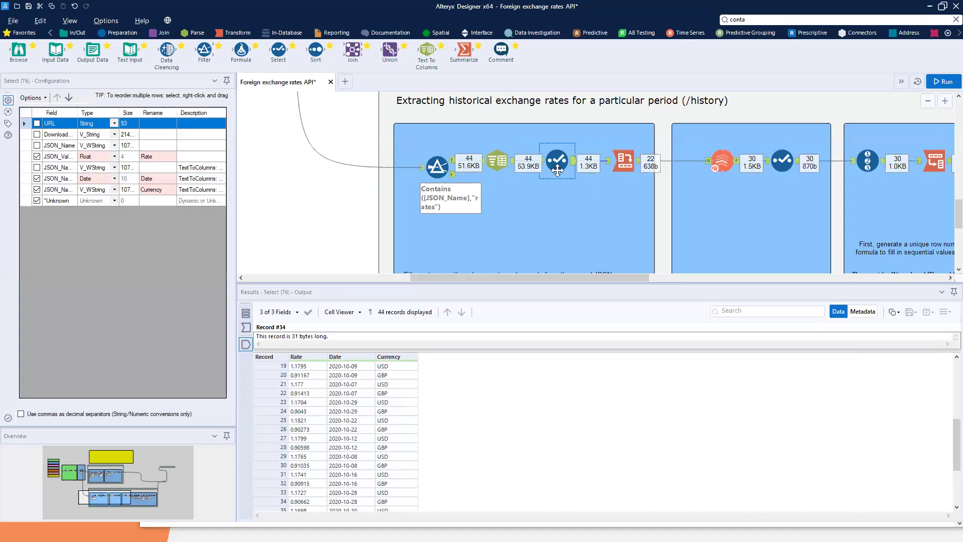
click(245, 328)
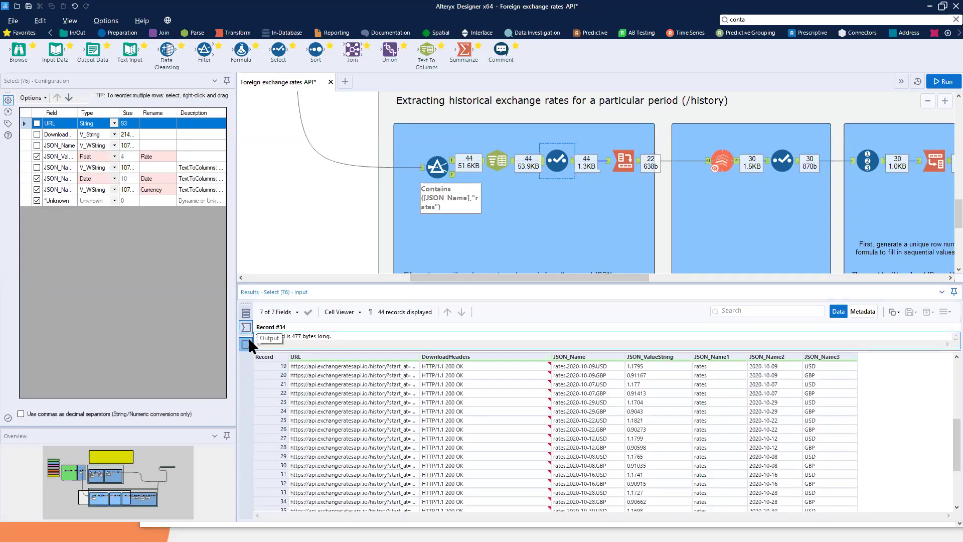
click(248, 341)
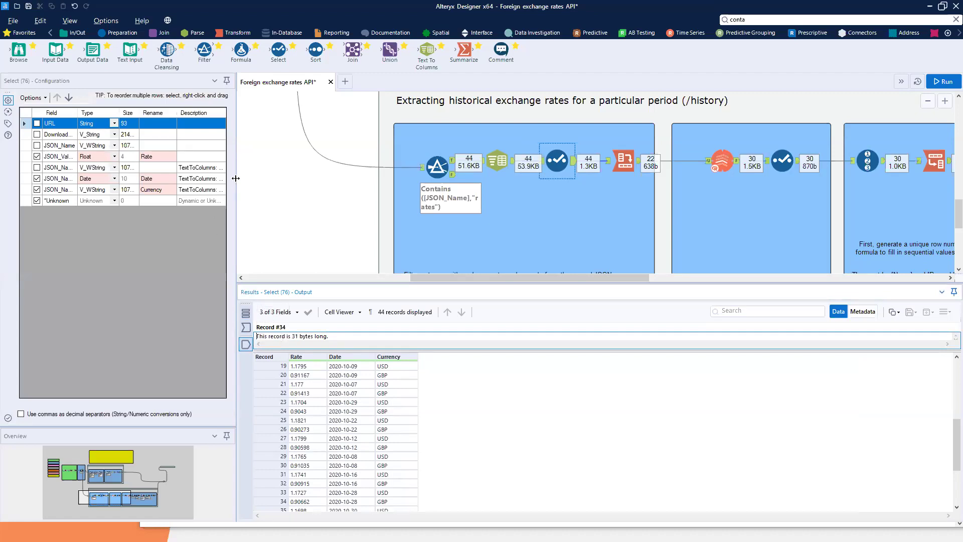
drag(298, 190, 296, 190)
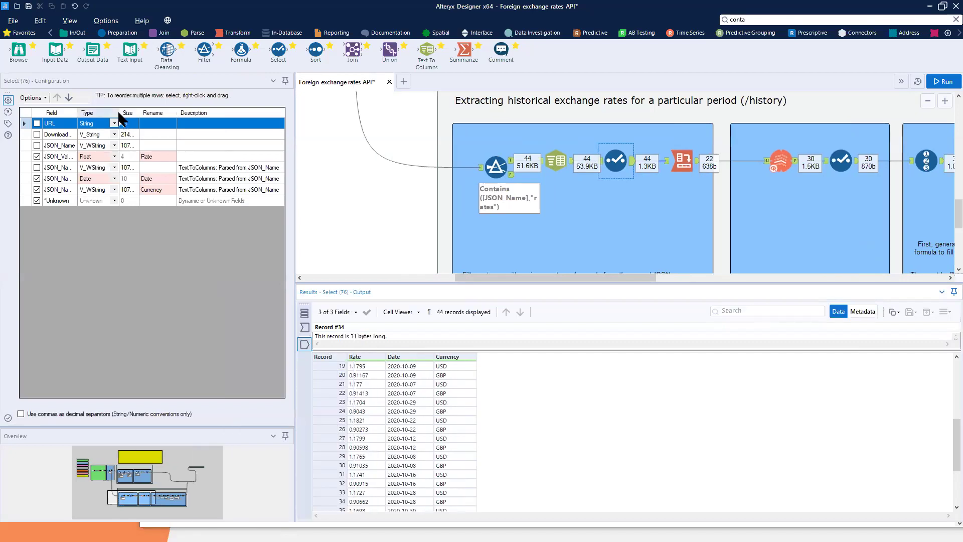
drag(75, 112, 103, 112)
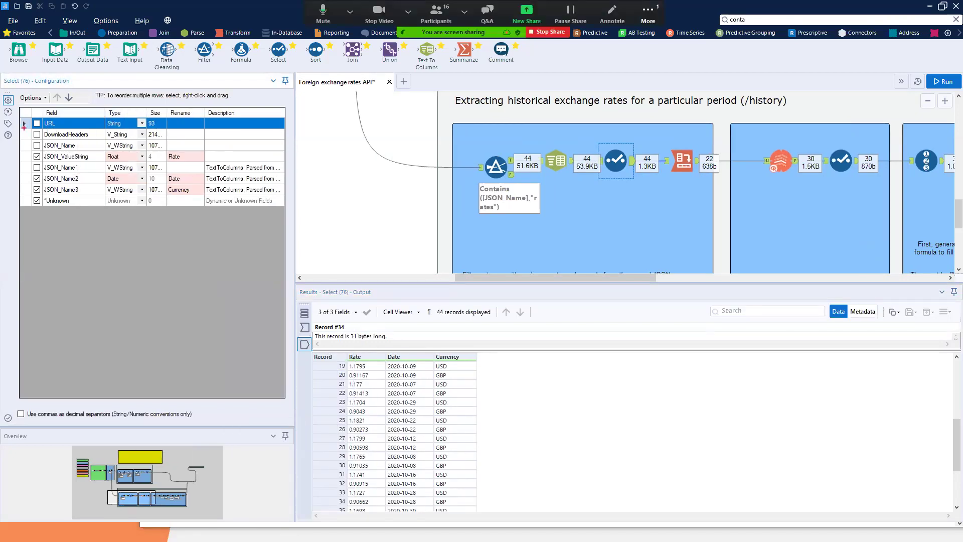
mouse_move(23, 97)
mouse_down()
mouse_move(142, 189)
mouse_move(235, 219)
mouse_up()
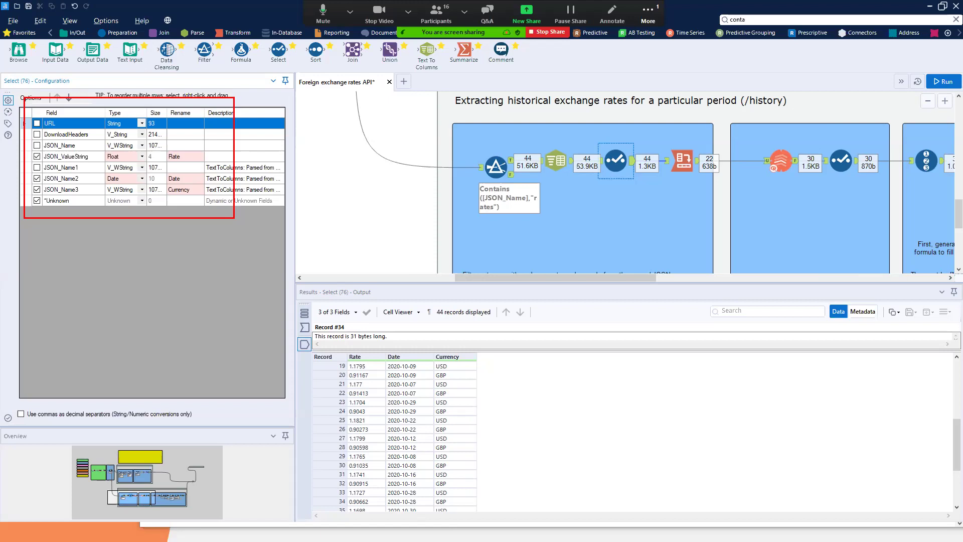
Browse the Rate, Date and Currency records in the Select tool's output through the last record and return to the first
drag(480, 281, 510, 284)
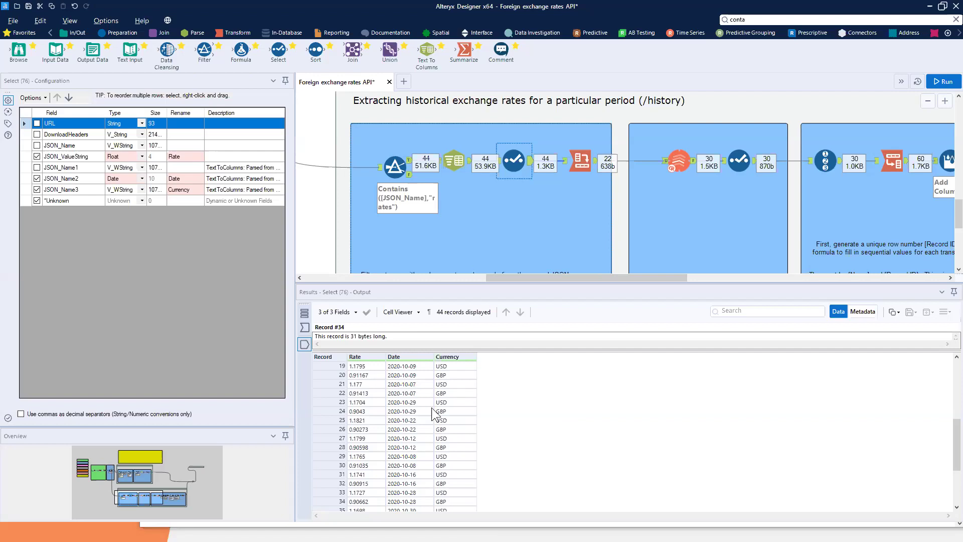
scroll(433, 412, down, 3)
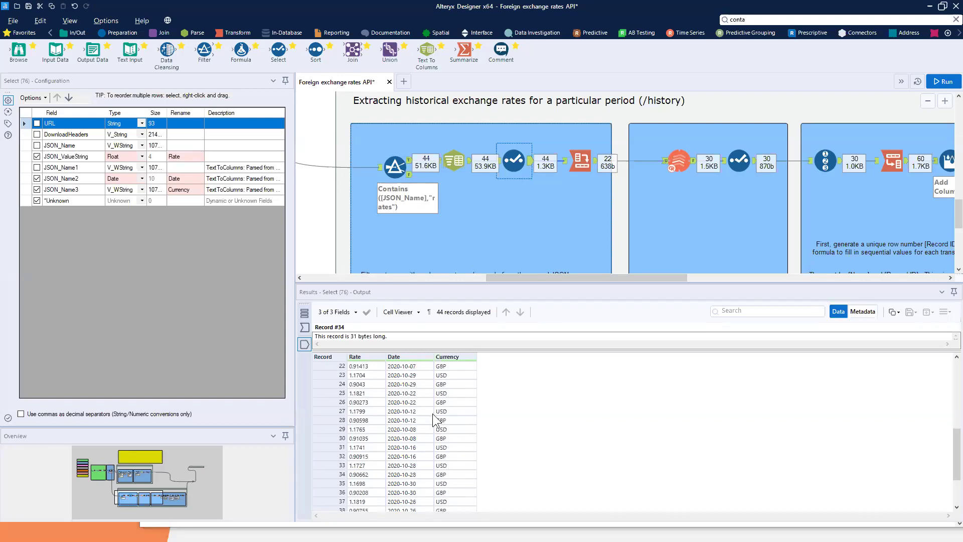
scroll(432, 414, down, 1)
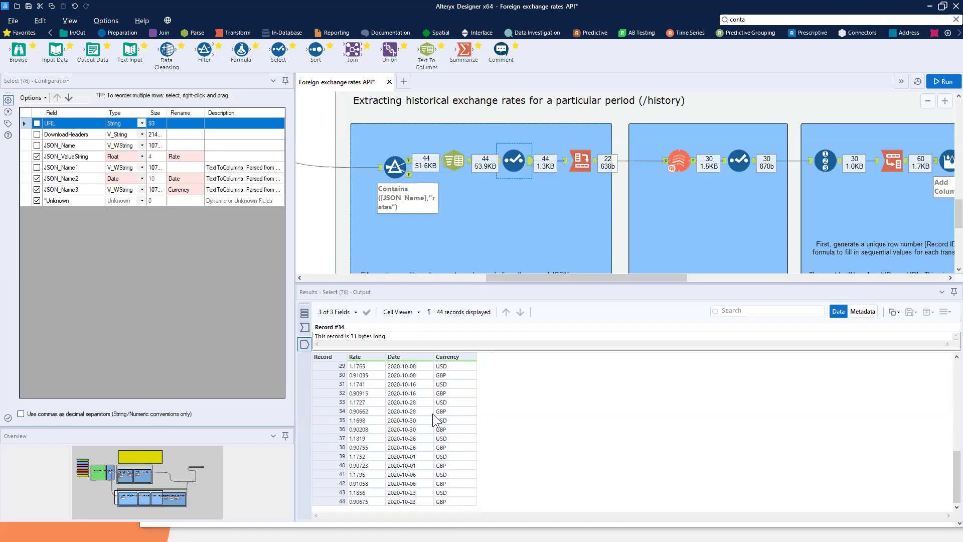
scroll(430, 462, up, 9)
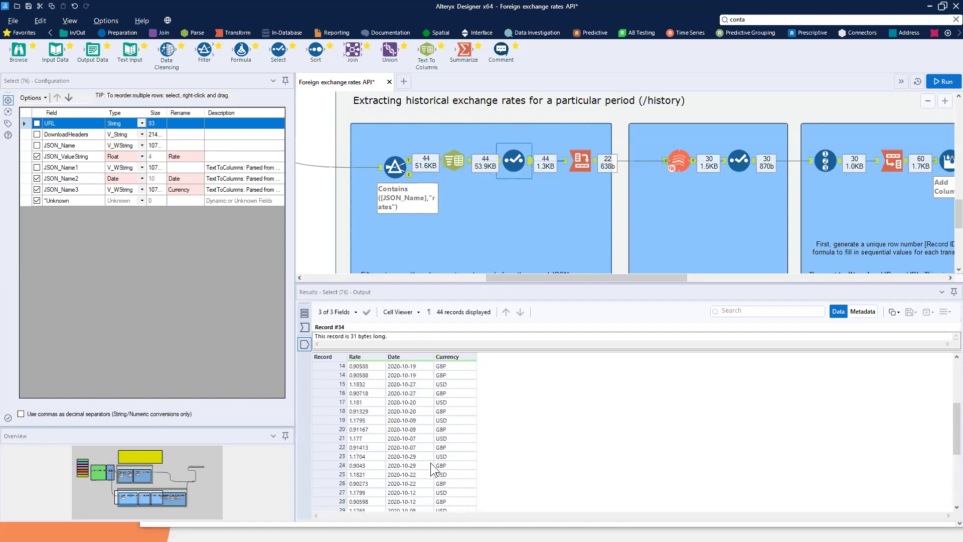
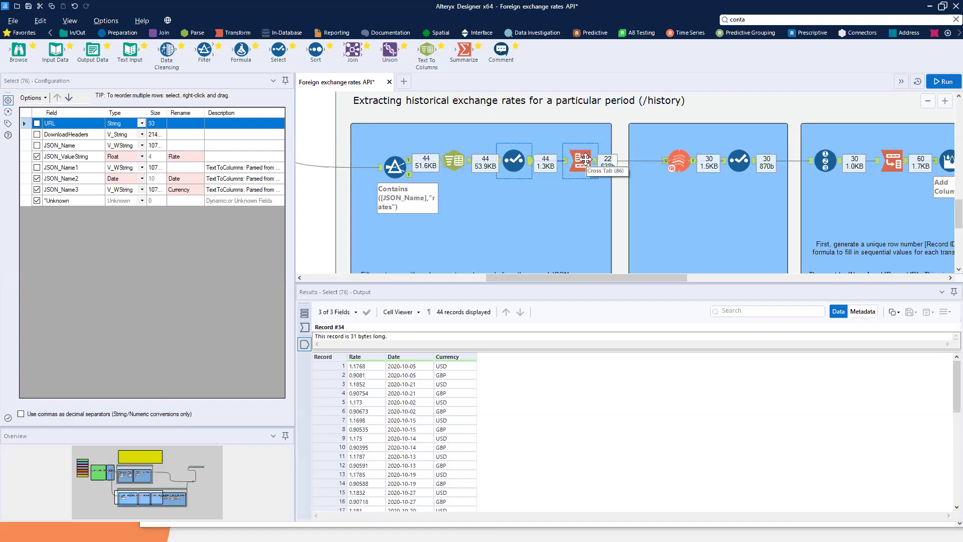
Examine the Cross Tab tool's grouping, column header and value settings, comparing its input records with its output
click(565, 165)
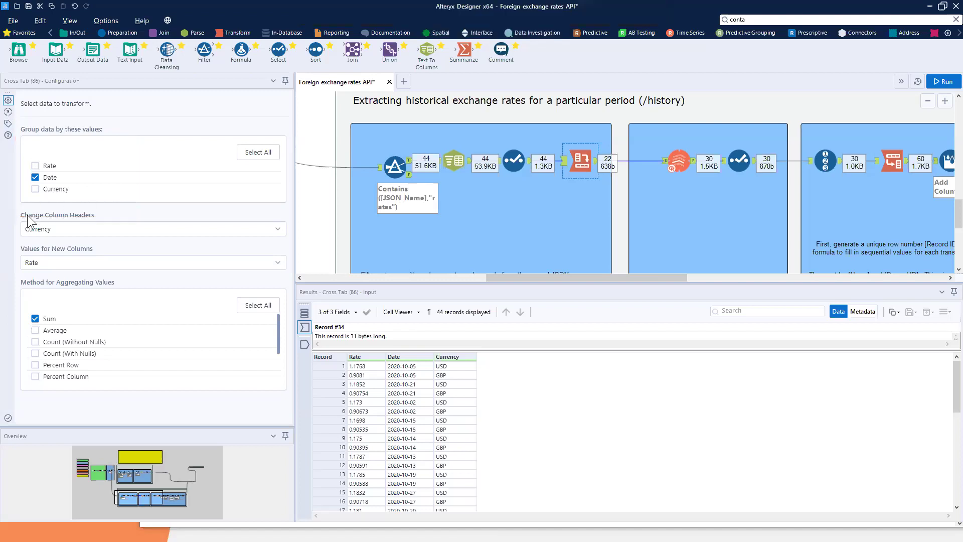
mouse_move(16, 207)
mouse_down()
mouse_move(86, 228)
mouse_move(131, 269)
mouse_up()
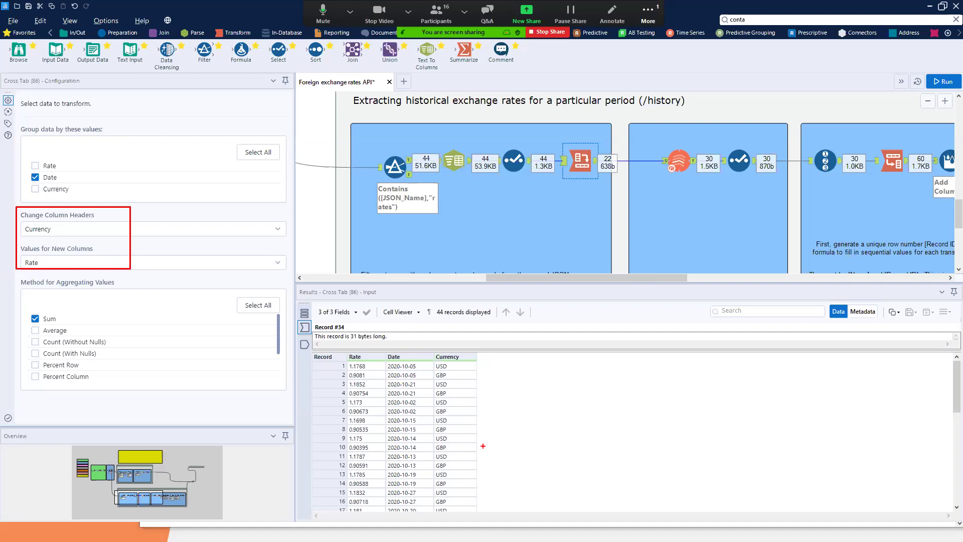
drag(423, 339, 489, 455)
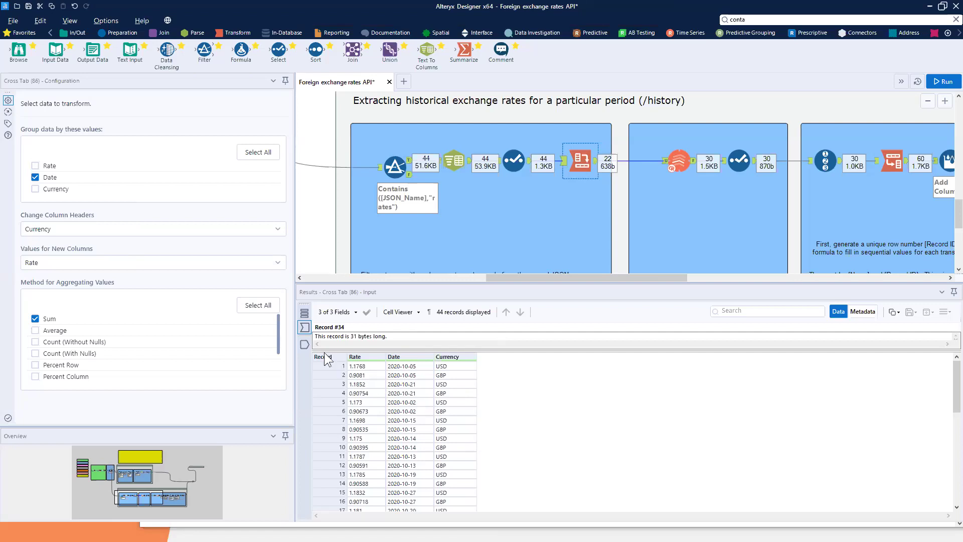
drag(324, 346, 510, 449)
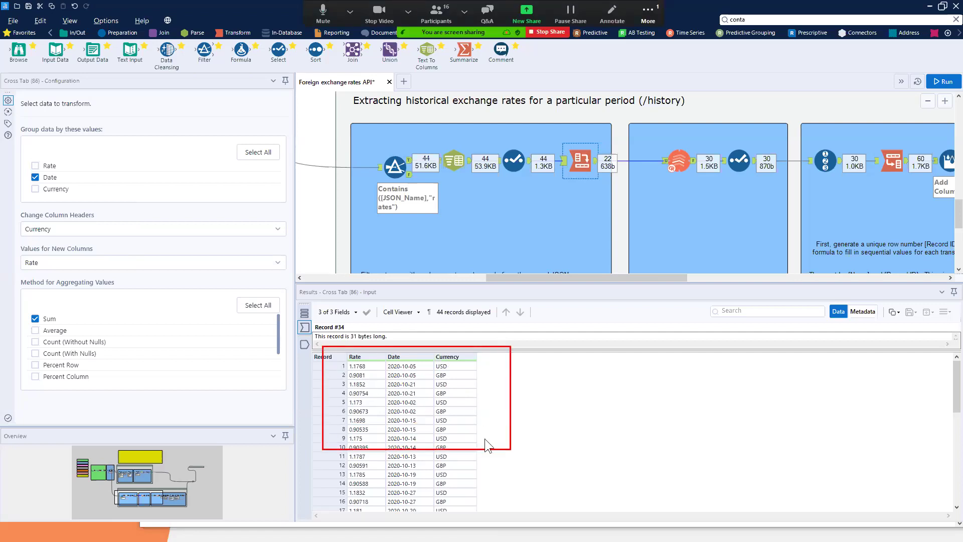
click(597, 165)
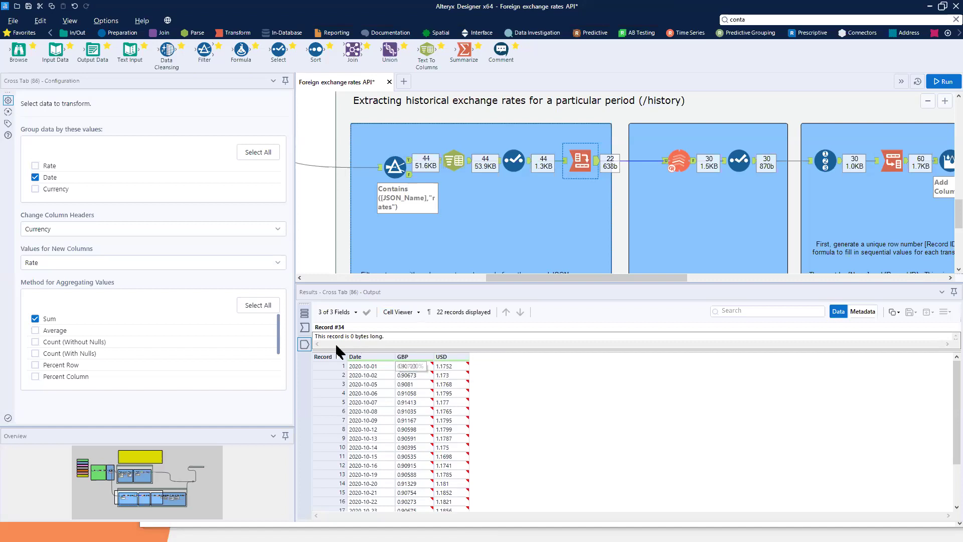
click(565, 161)
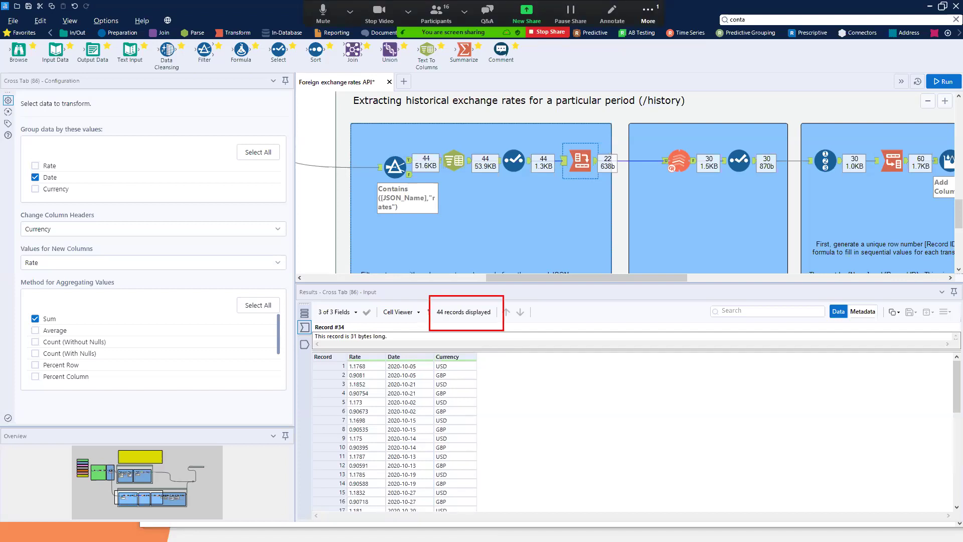
click(596, 161)
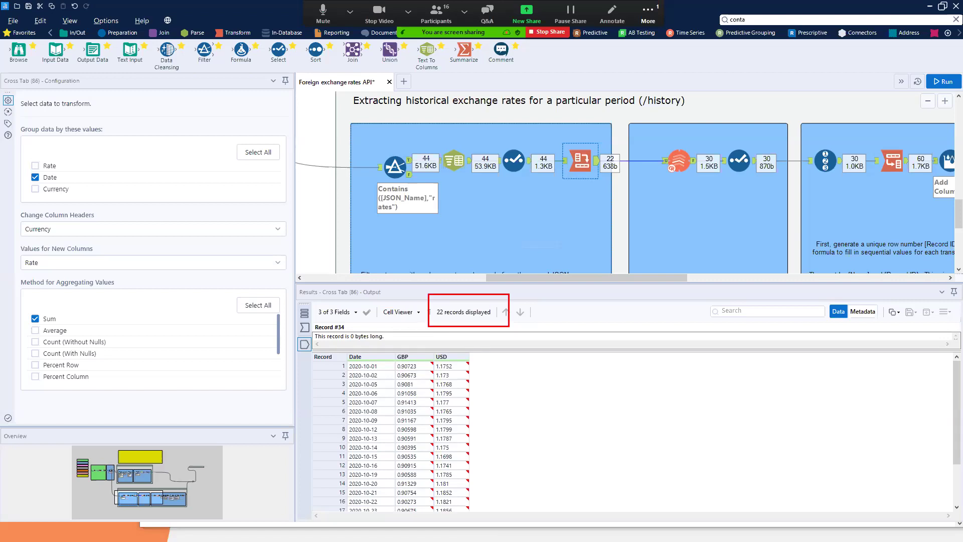
Examine the TS Filler tool's date column and interval settings, and compare its filled output with the dates in its unfilled input
drag(564, 278, 591, 284)
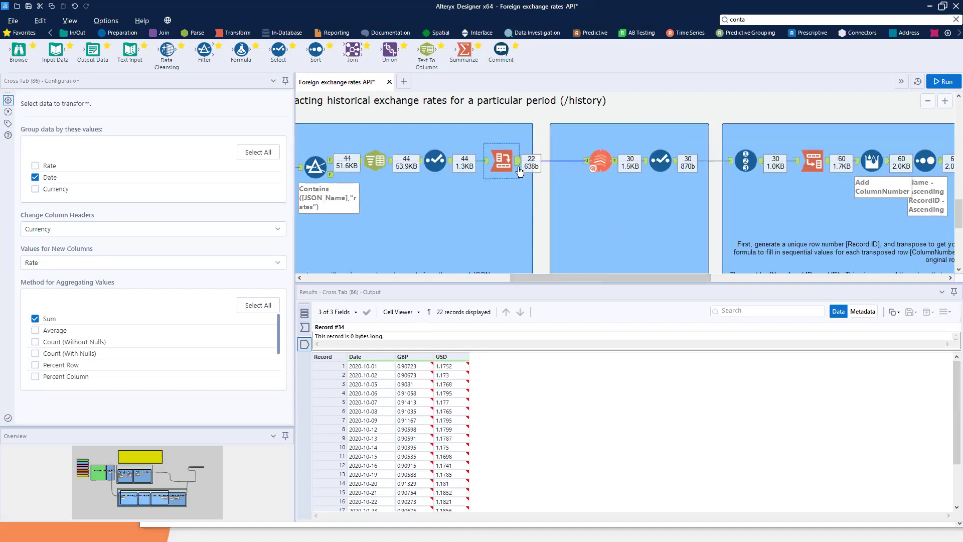
click(602, 161)
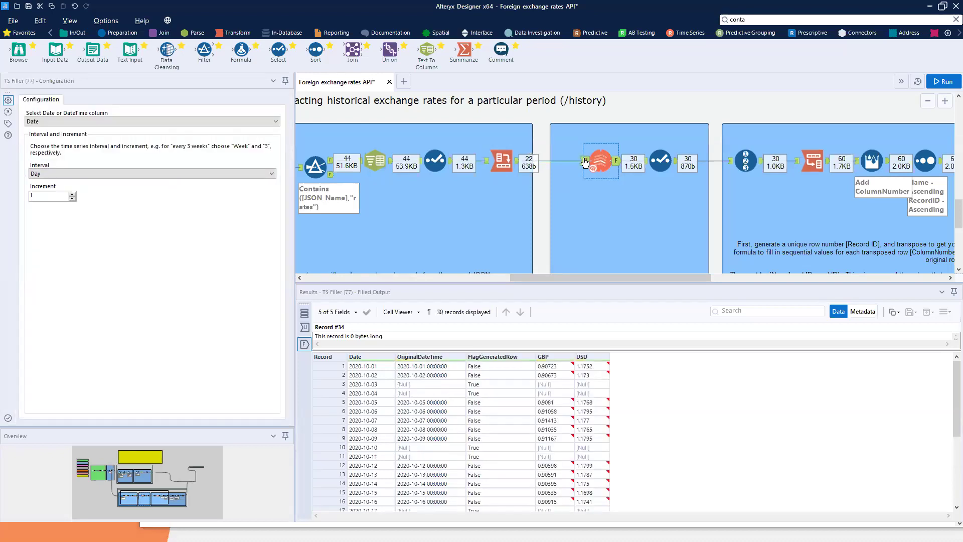
click(586, 162)
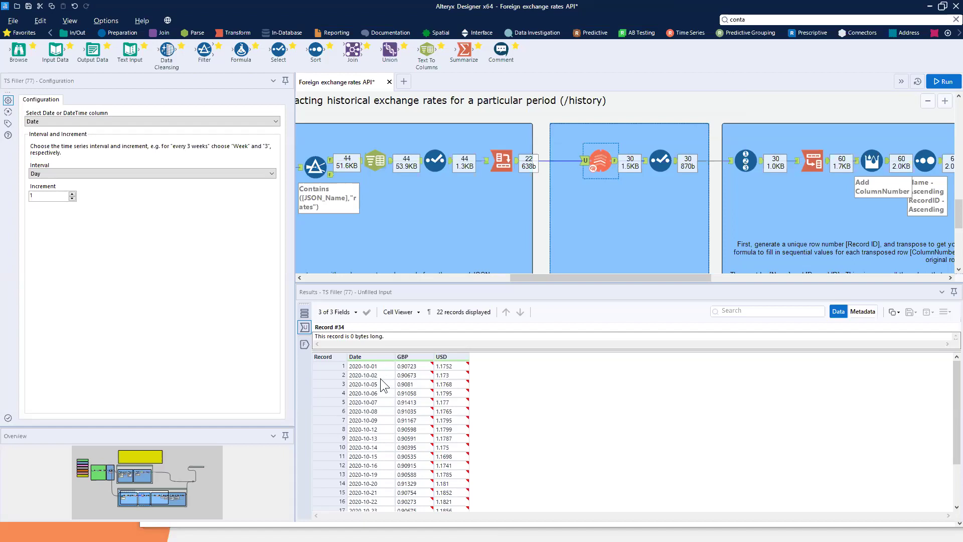
drag(338, 366, 387, 399)
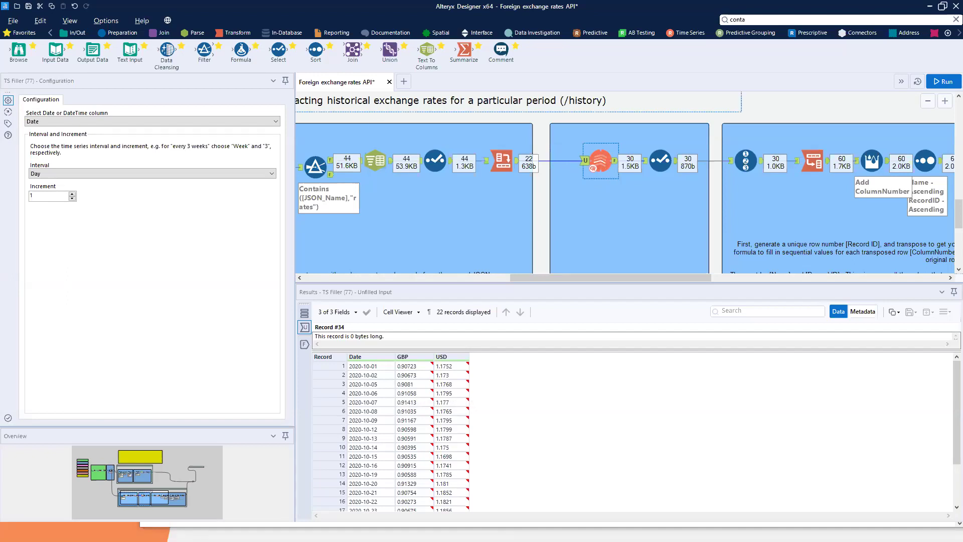
Examine the TS Filler tool's interval and increment settings, and view the available interval options without changing the selection
mouse_move(21, 88)
mouse_down()
mouse_move(235, 216)
mouse_move(285, 220)
mouse_up()
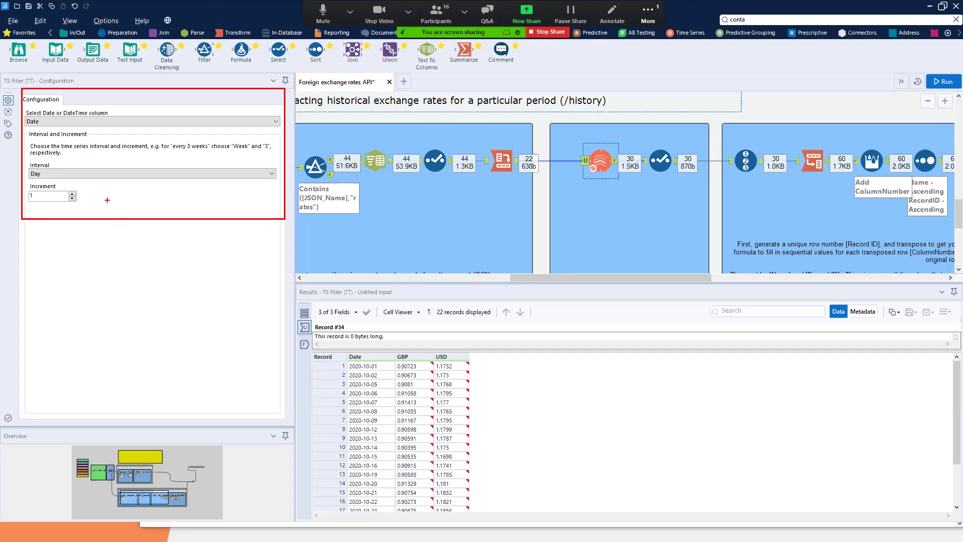
drag(17, 158, 111, 211)
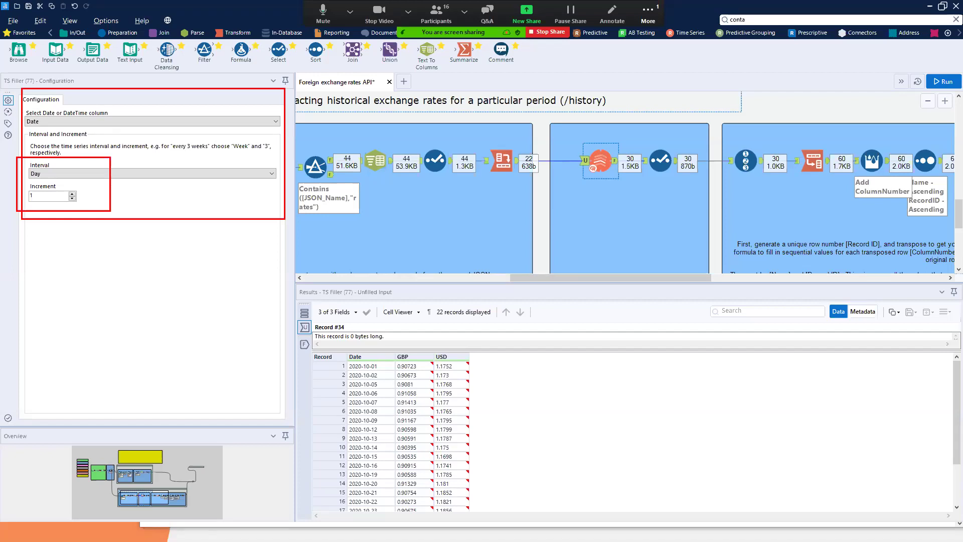
click(136, 173)
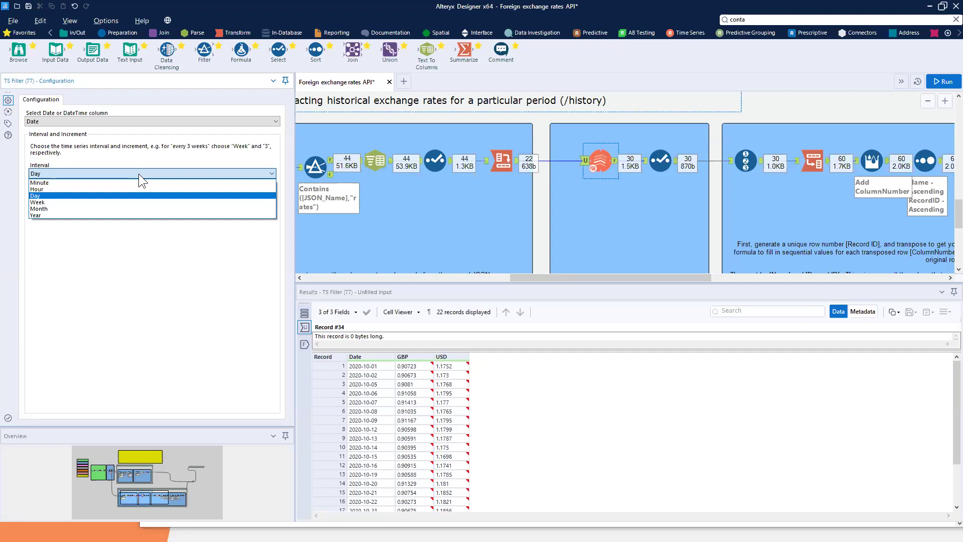
click(149, 162)
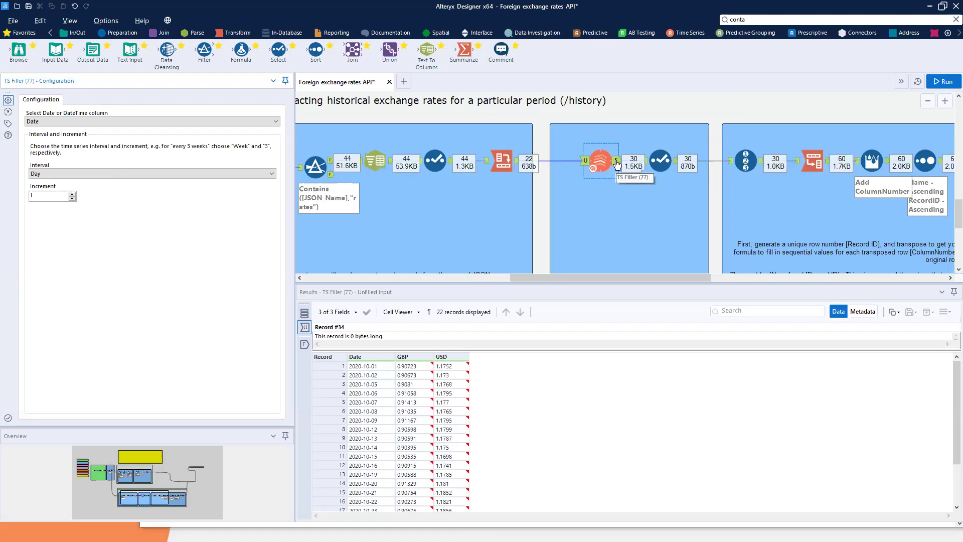
Inspect the TS Filler's filled output through the last record, checking OriginalDateTime, FlagGeneratedRow and the rates on the generated date rows
click(617, 163)
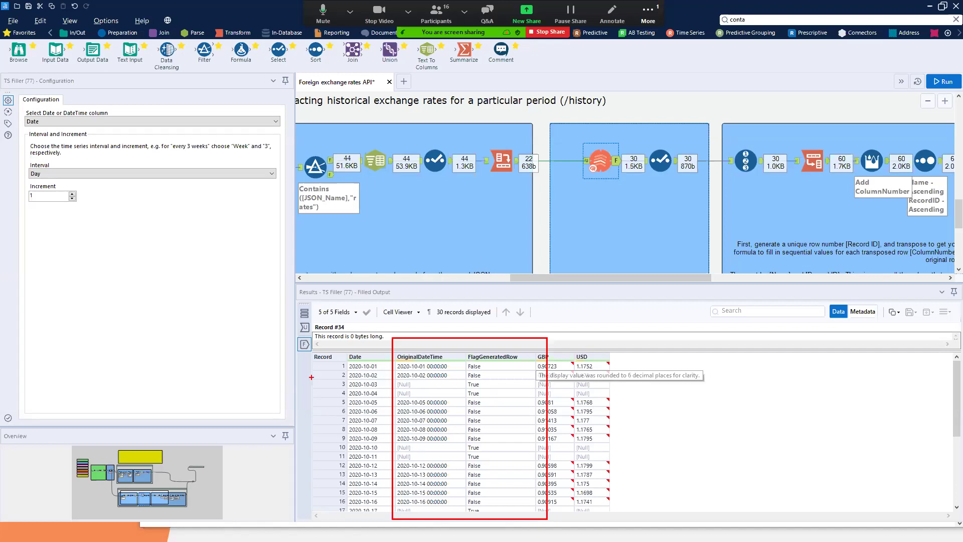
drag(330, 375, 497, 403)
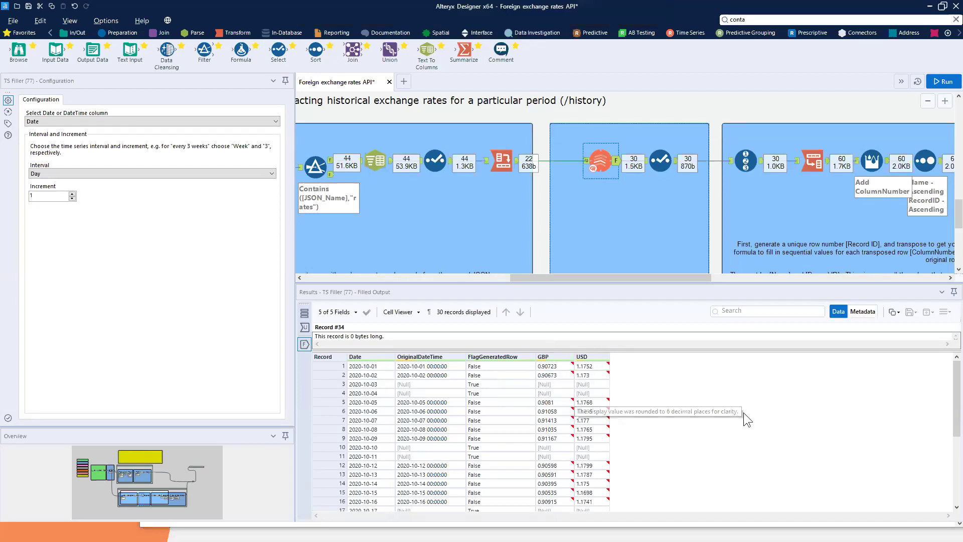
mouse_move(323, 373)
mouse_down()
mouse_move(393, 397)
mouse_move(562, 416)
mouse_move(623, 410)
mouse_up()
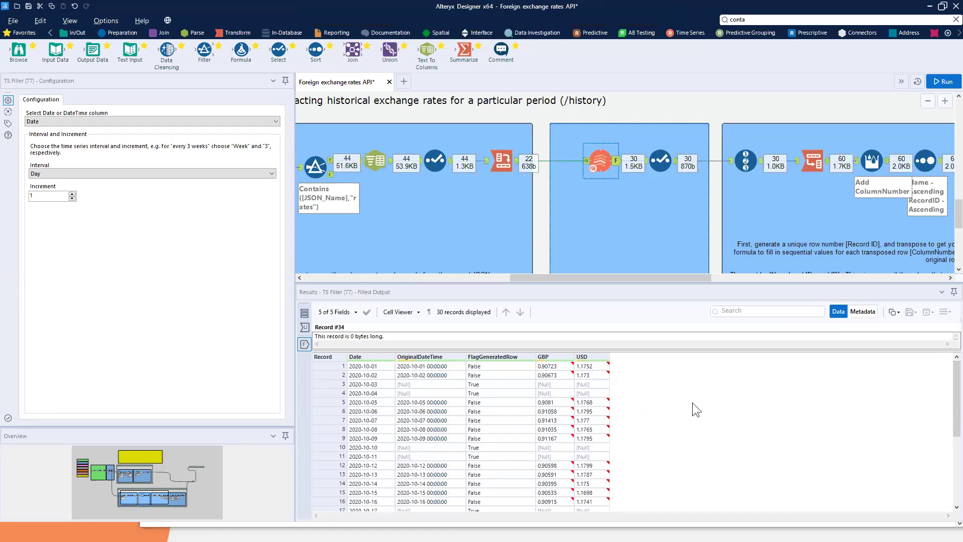
scroll(692, 403, down, 4)
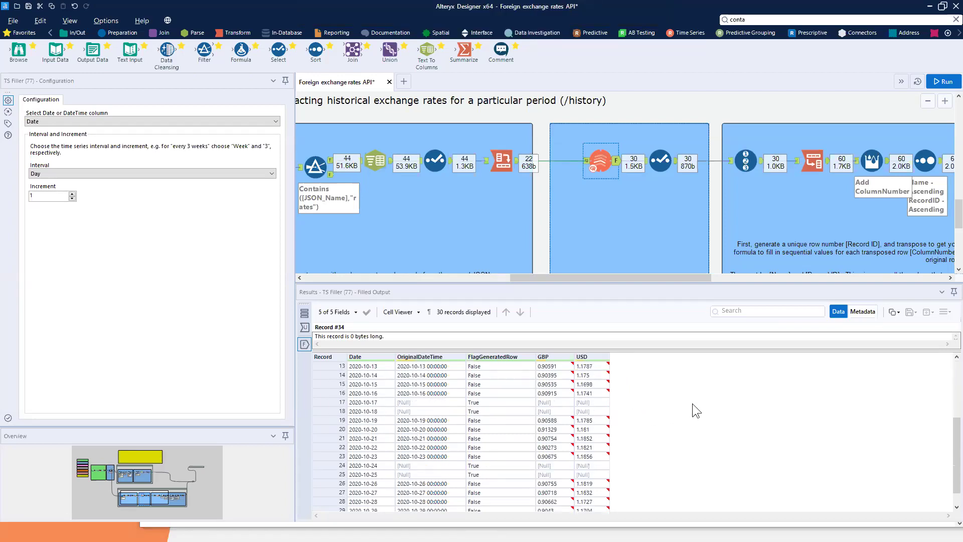
scroll(693, 411, down, 1)
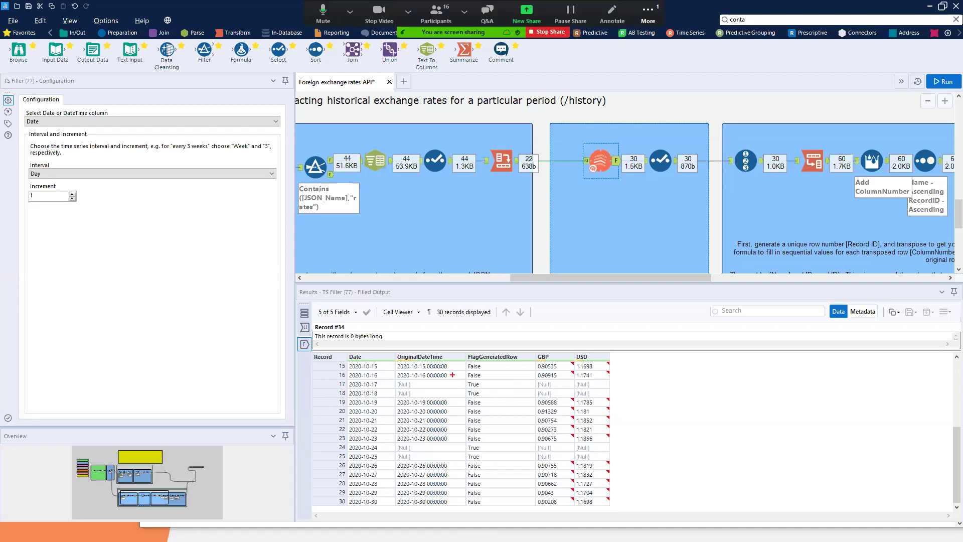
drag(457, 378, 500, 400)
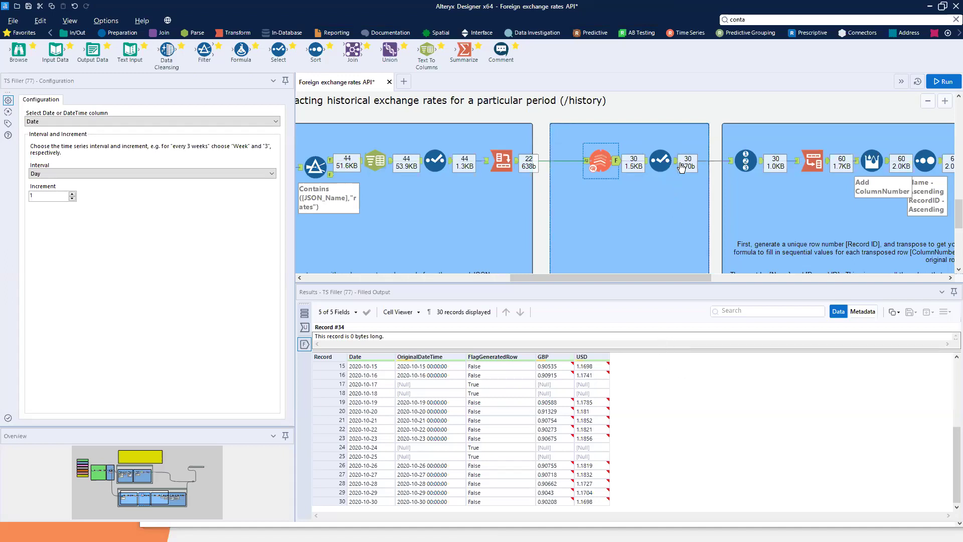
Examine the fields kept by the Select tool after TS Filler, and the Record ID tool's settings and output from first to last record
click(662, 161)
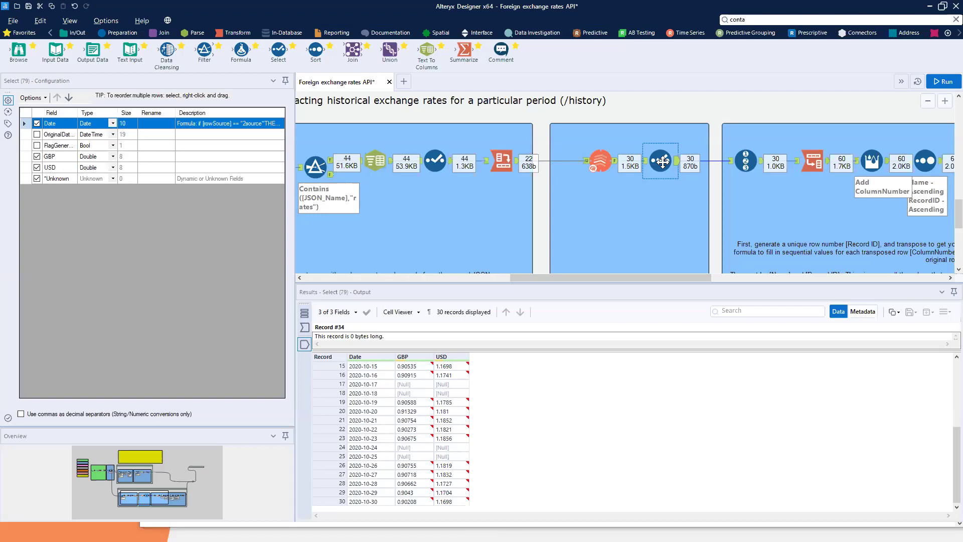
mouse_move(428, 399)
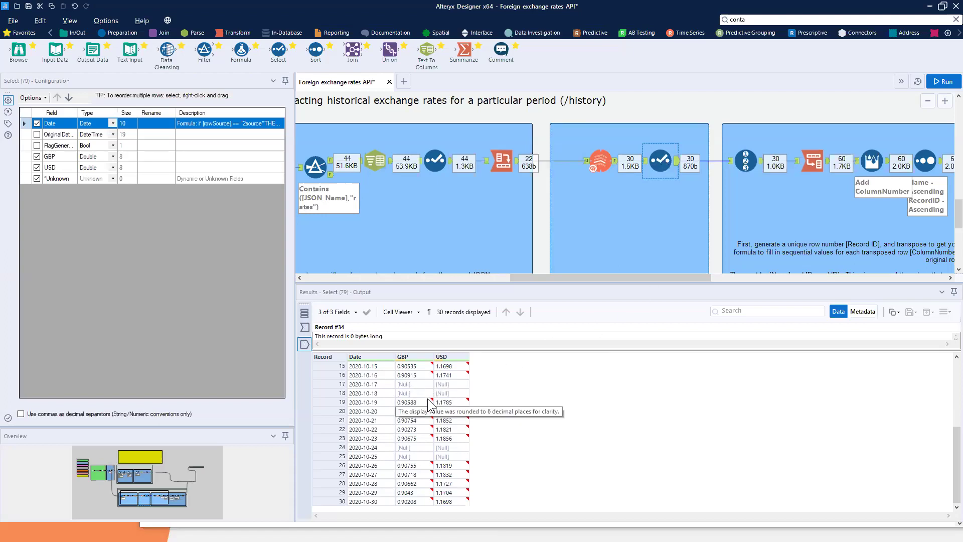
drag(530, 280, 588, 285)
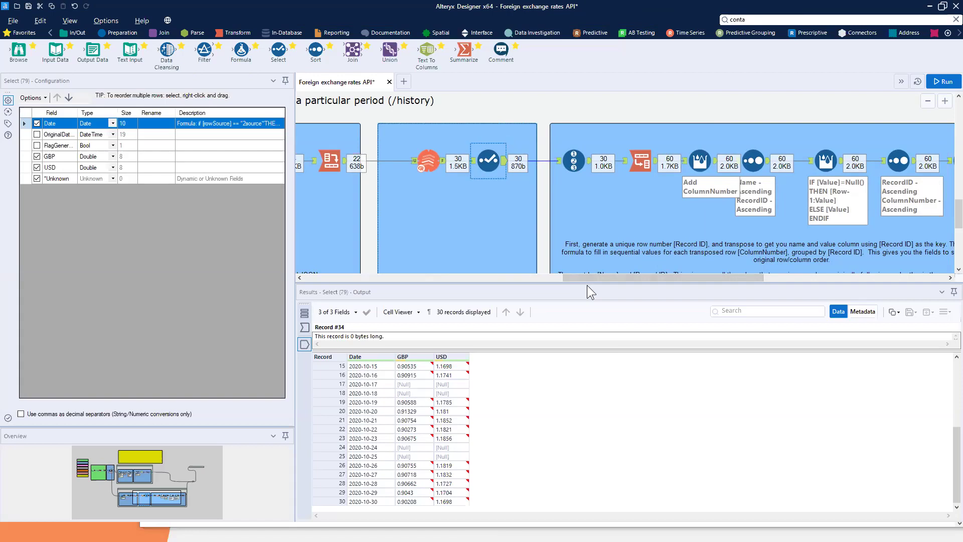
drag(588, 285, 638, 284)
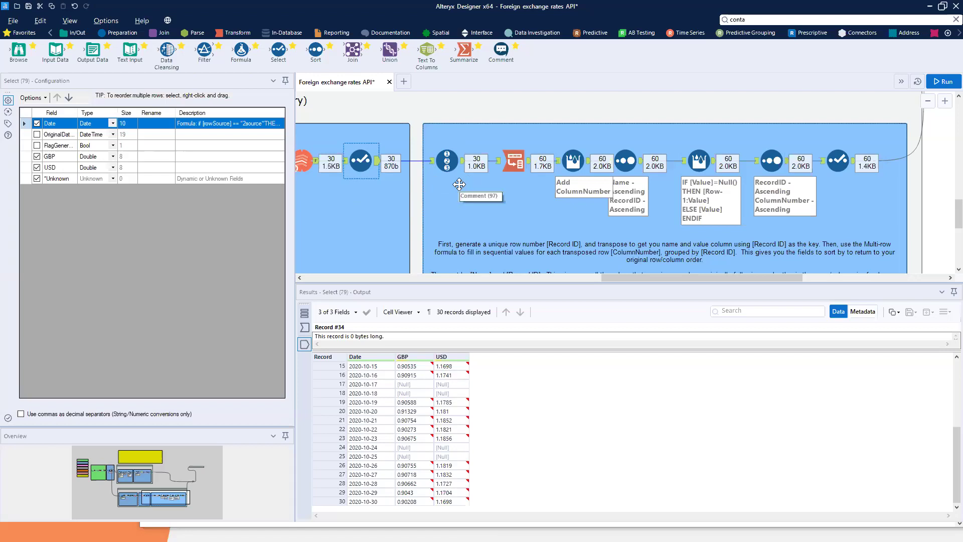
click(462, 161)
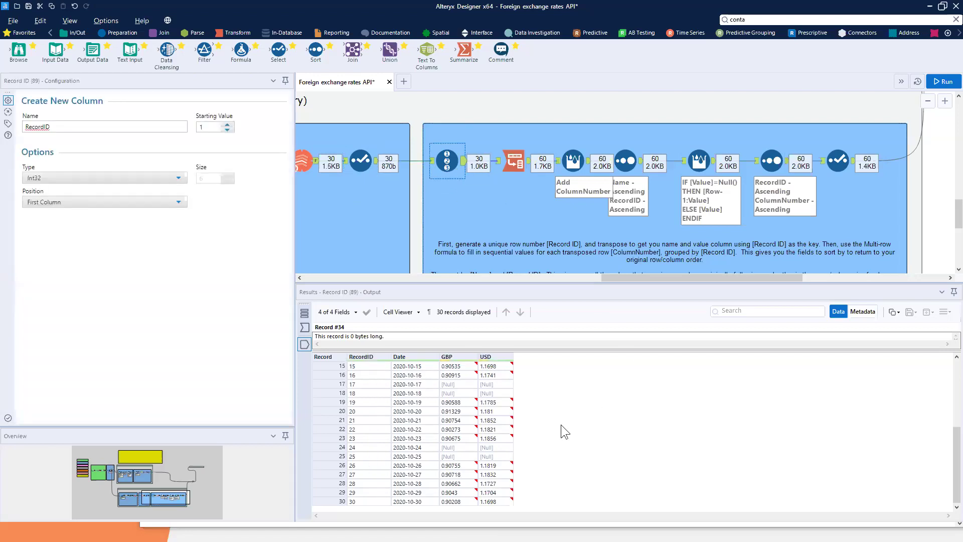
scroll(561, 424, up, 5)
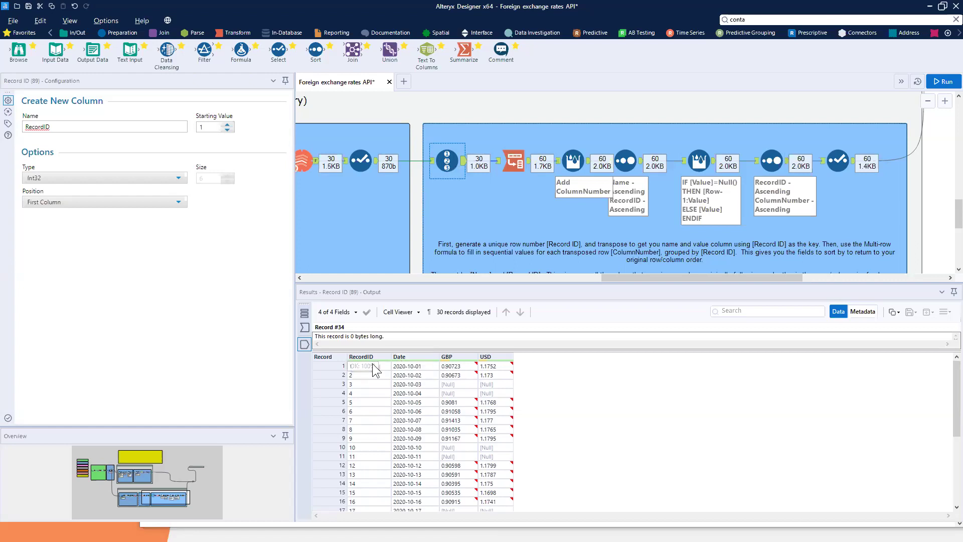
scroll(360, 456, down, 5)
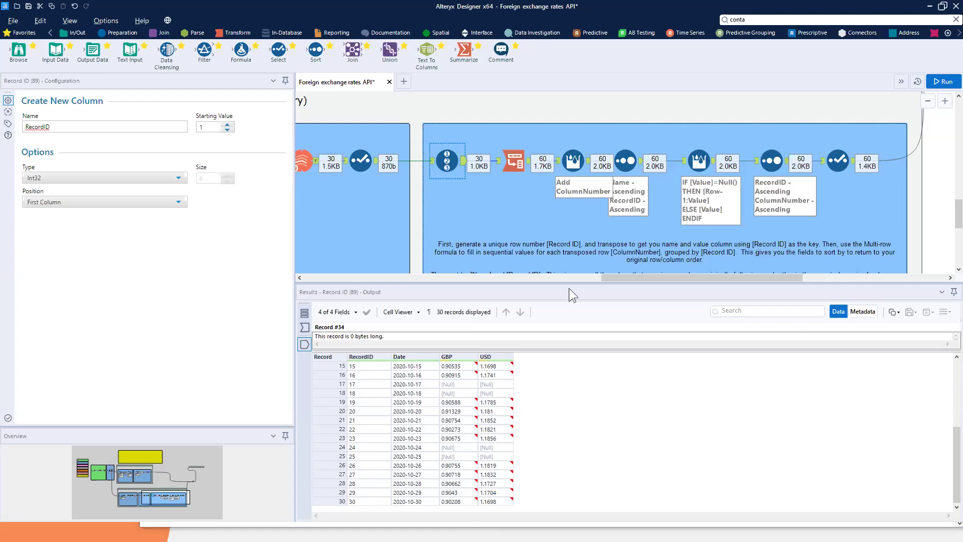
Examine the Transpose tool's key and data columns, and compare its input records with the Name and Value columns in its output
click(518, 165)
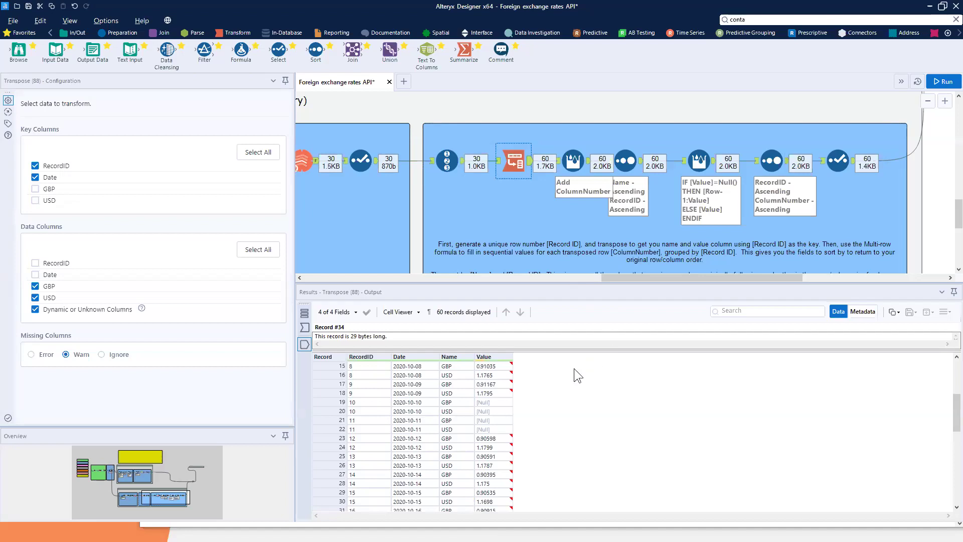
scroll(580, 403, up, 5)
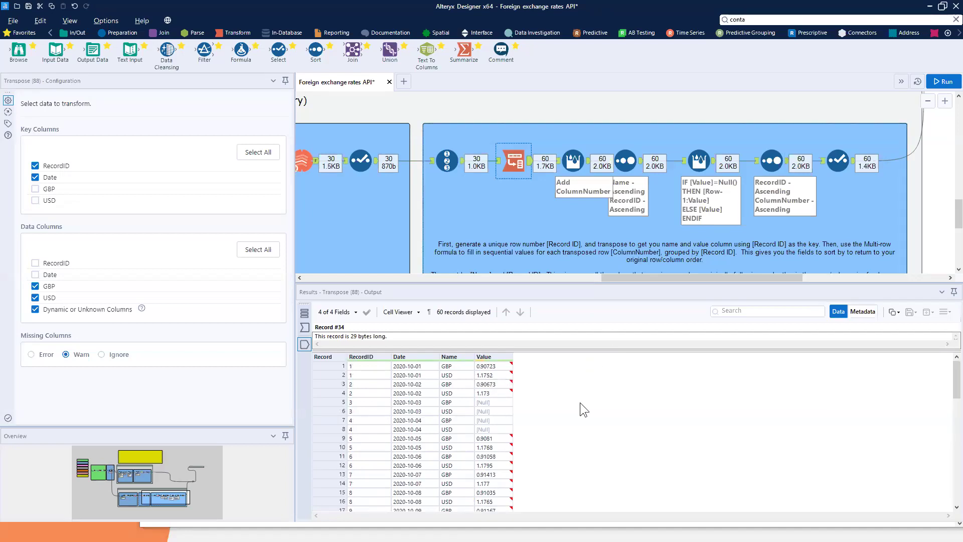
click(304, 327)
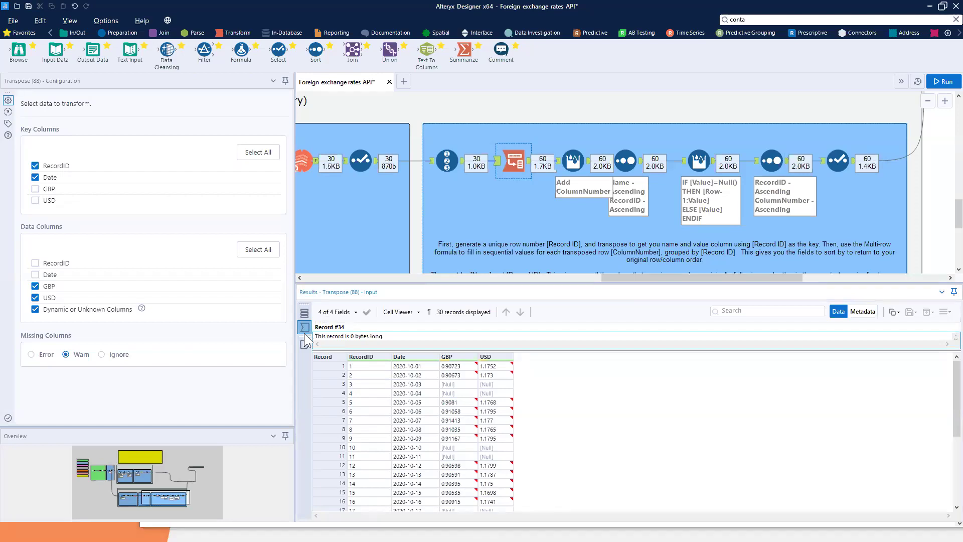
click(303, 344)
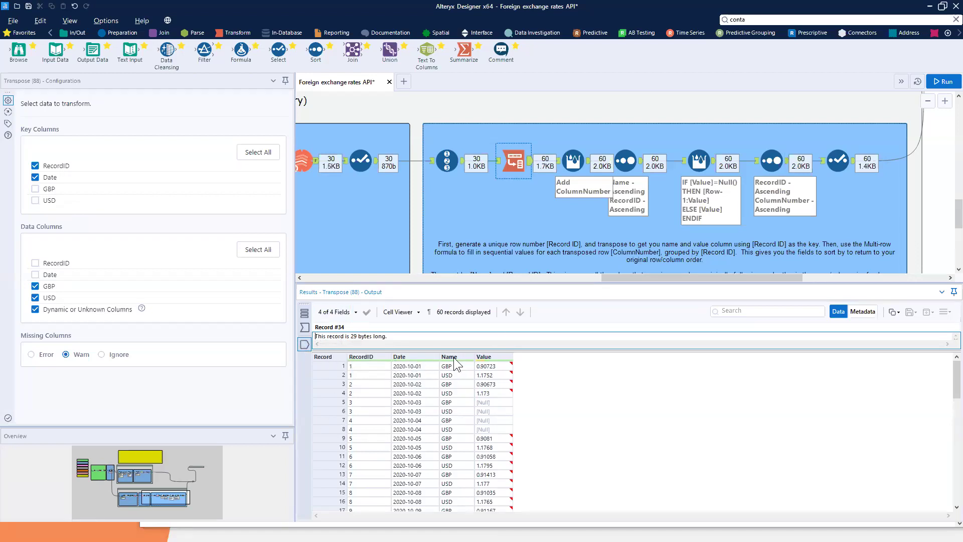
drag(434, 342, 474, 451)
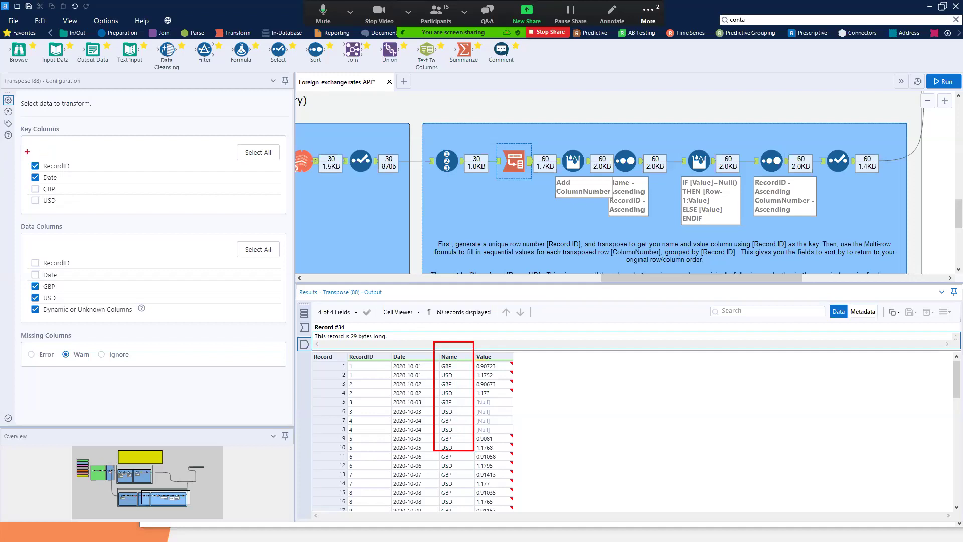
drag(15, 152, 90, 189)
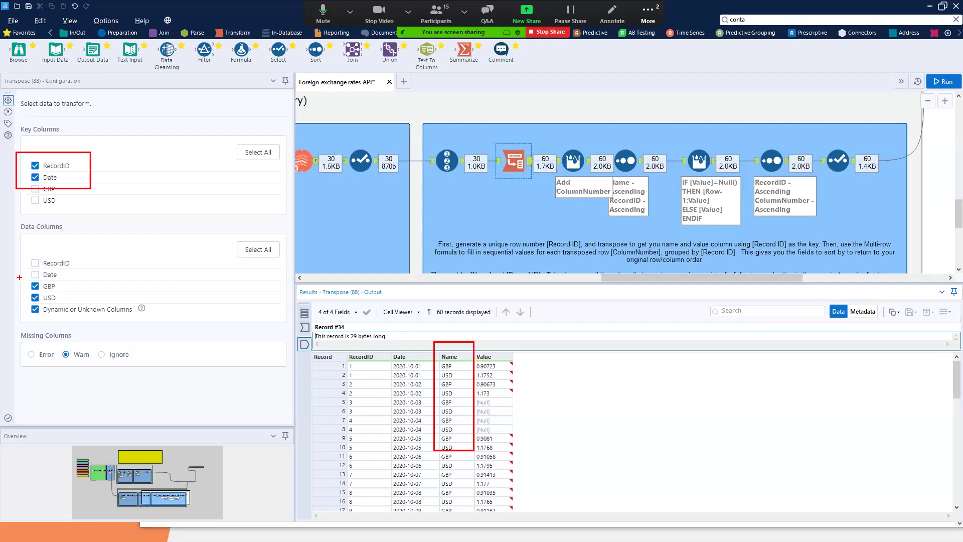
drag(19, 276, 70, 305)
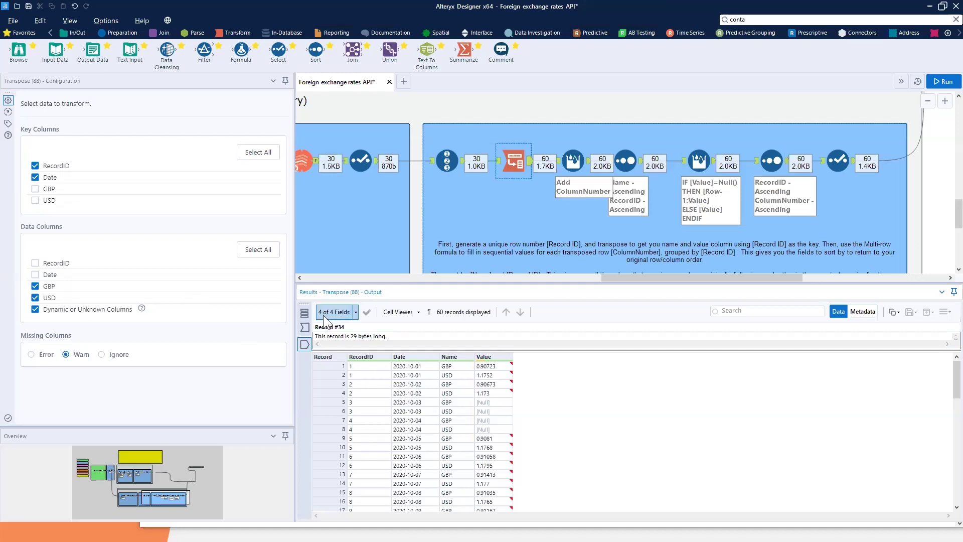
click(304, 327)
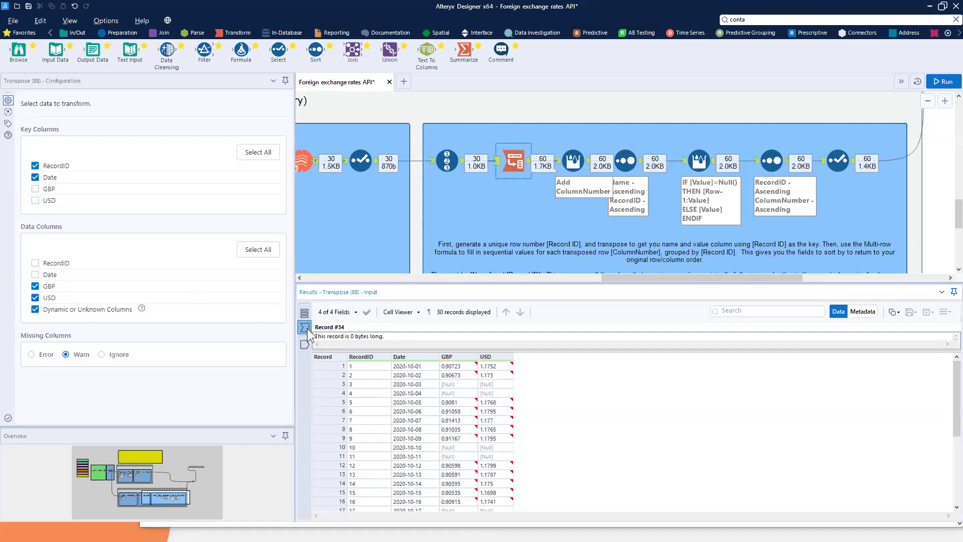
click(305, 344)
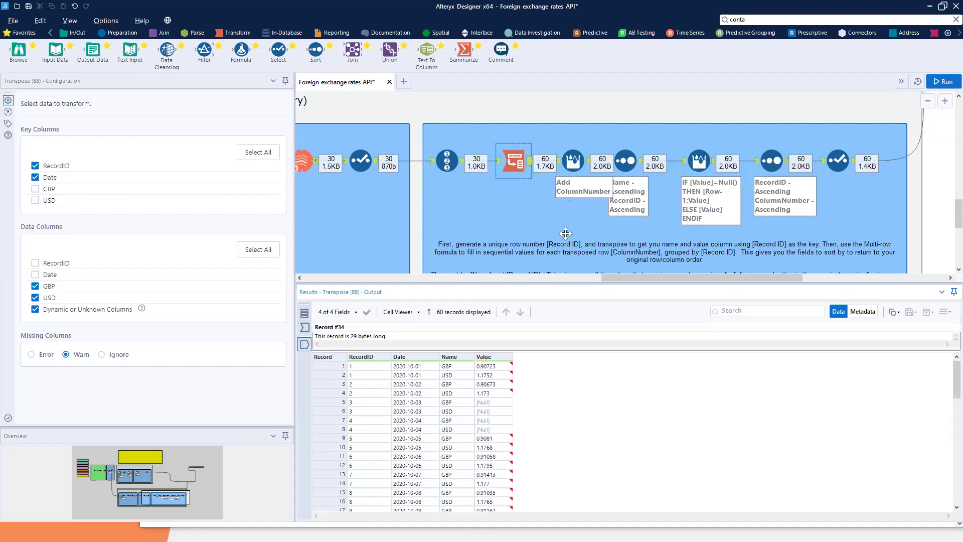
Examine the Multi-Row Formula tool that creates ColumnNumber grouped by RecordID, comparing its output rows and enlarging the expression text to read it
click(574, 163)
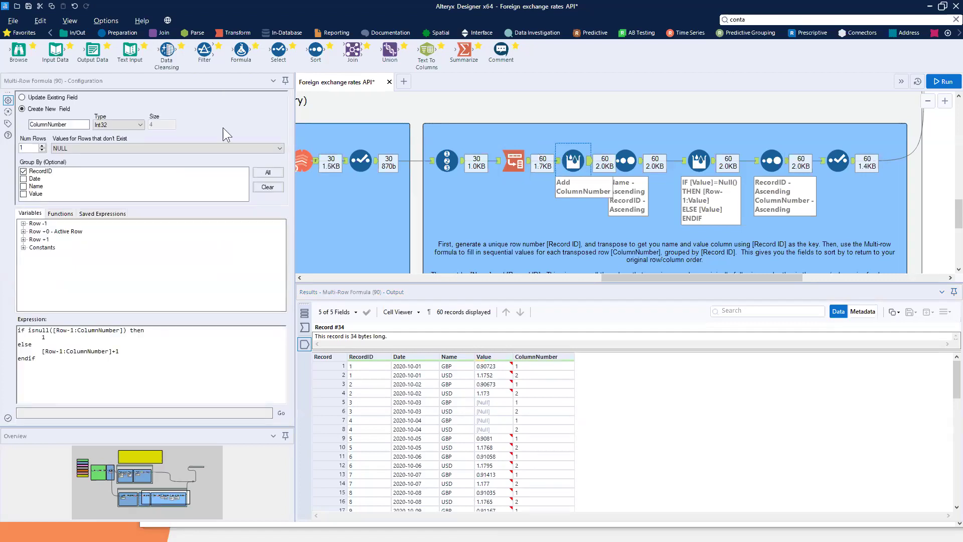
drag(25, 105, 100, 135)
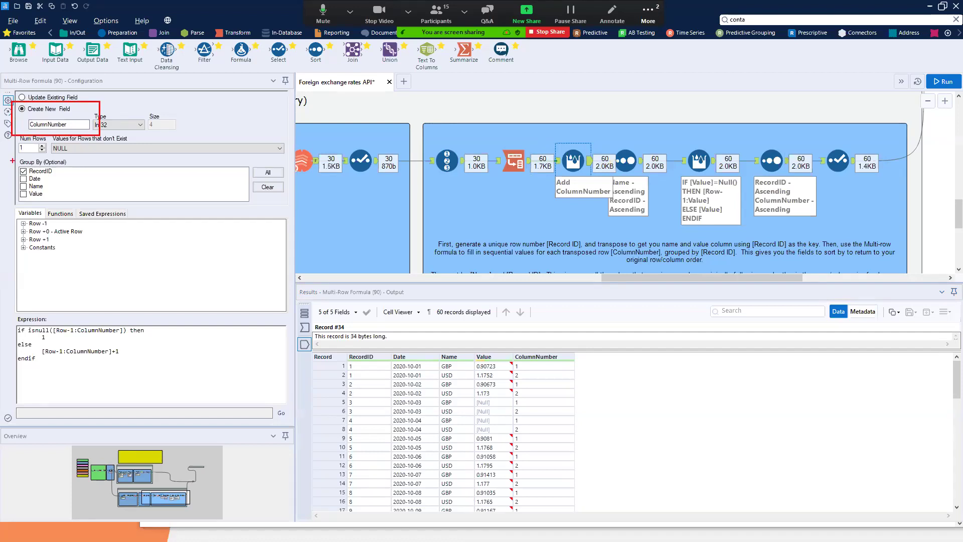
drag(14, 154, 81, 177)
drag(336, 358, 585, 381)
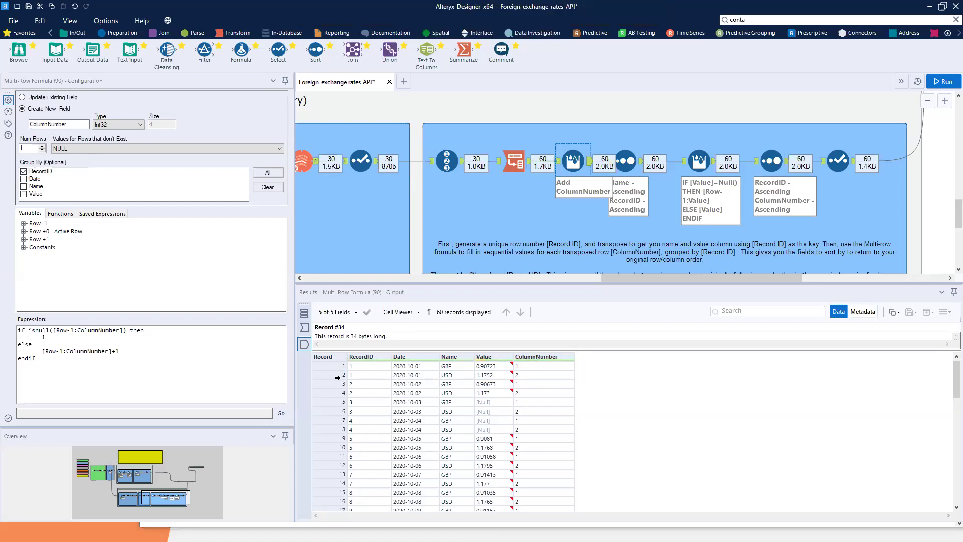
drag(339, 378, 582, 400)
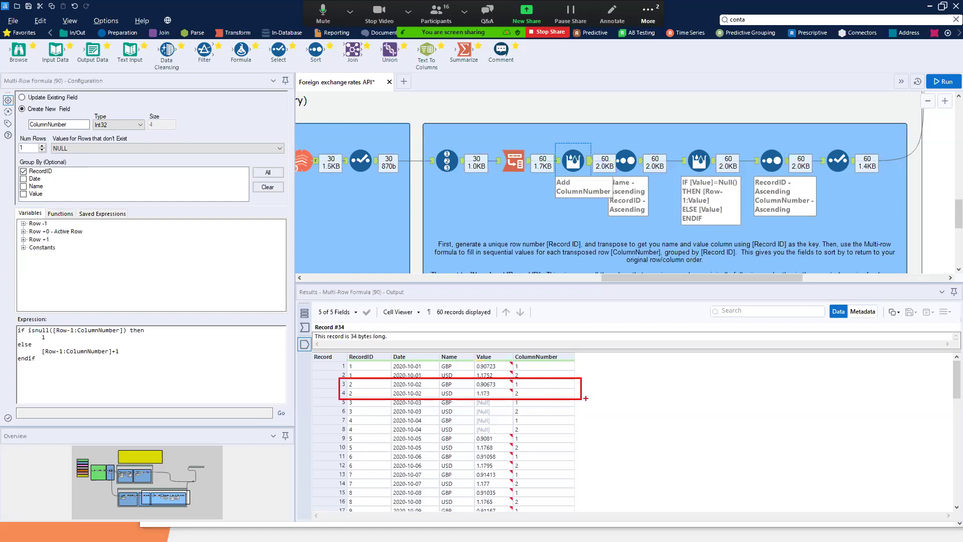
ctrl+scroll(206, 369, up, 3)
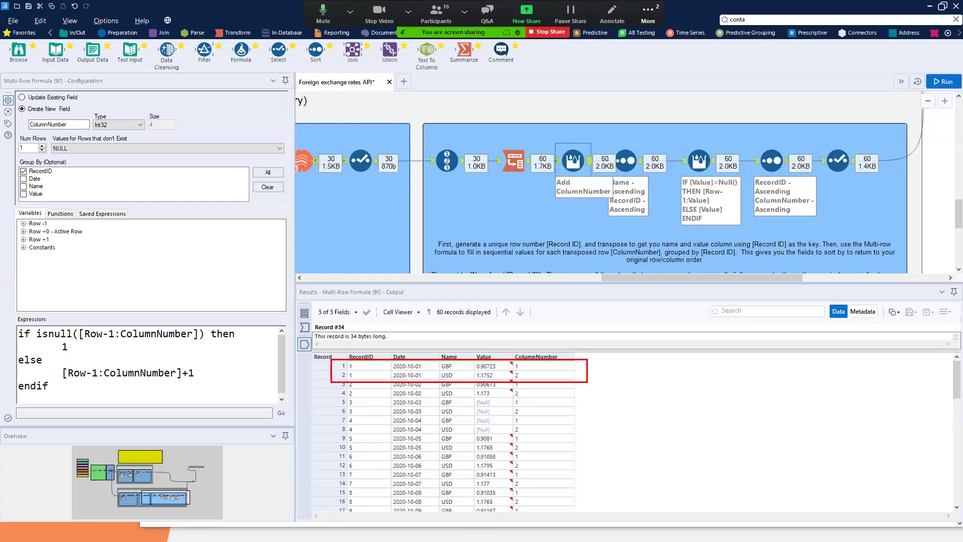
Examine the Sort tool's ordering by Name and RecordID, and compare its input records with its sorted output
click(628, 161)
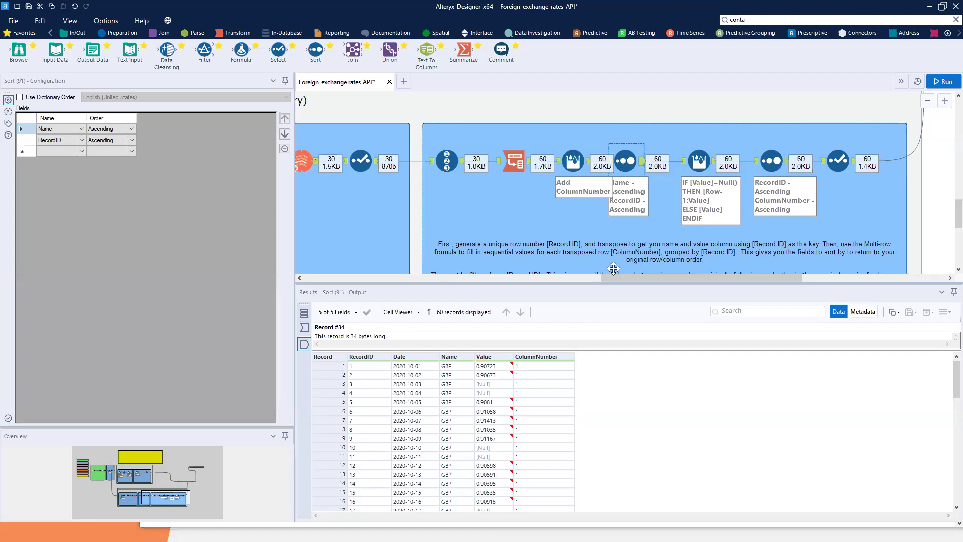
click(303, 327)
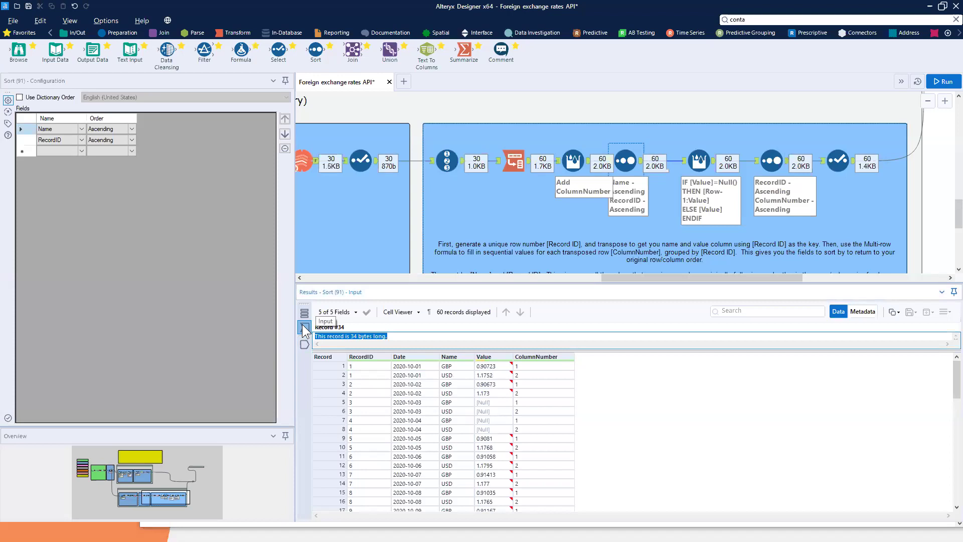
click(305, 341)
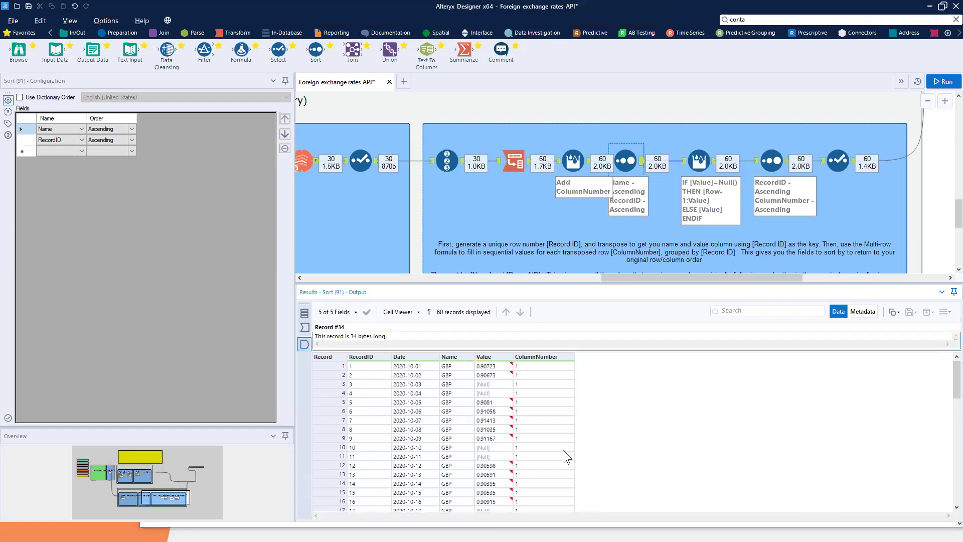
Examine the Multi-Row Formula that fills null Value rows from the previous row grouped by Name, enlarging its expression and comparing input with output
click(701, 160)
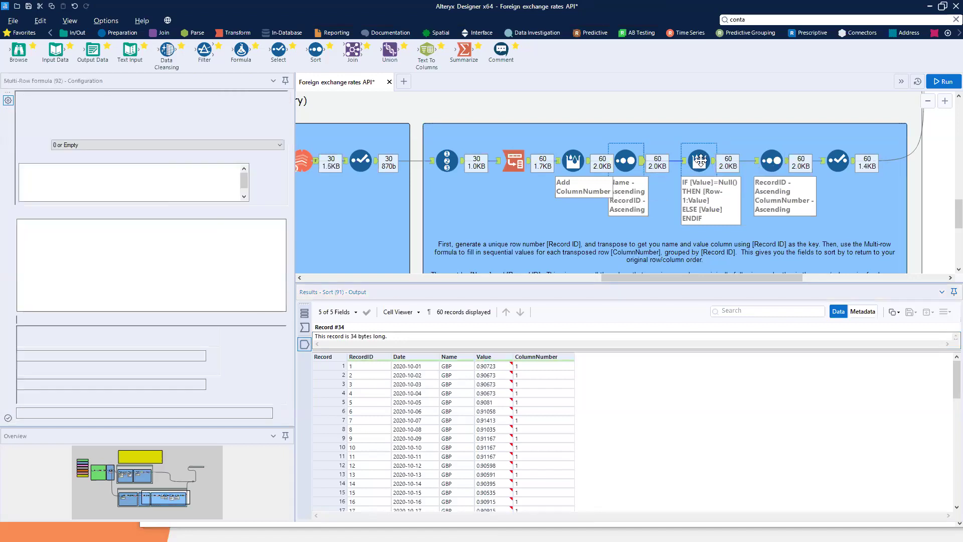
click(300, 324)
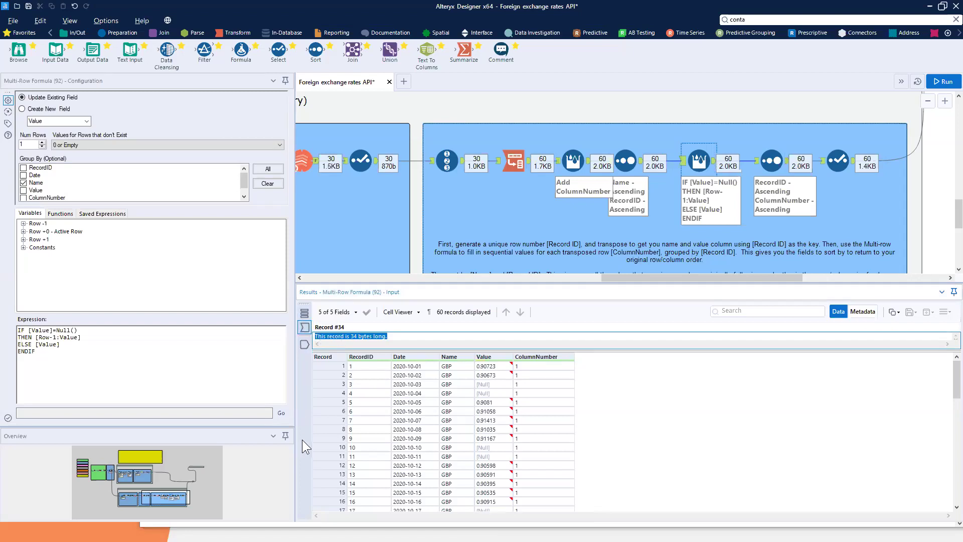
ctrl+scroll(141, 358, up, 4)
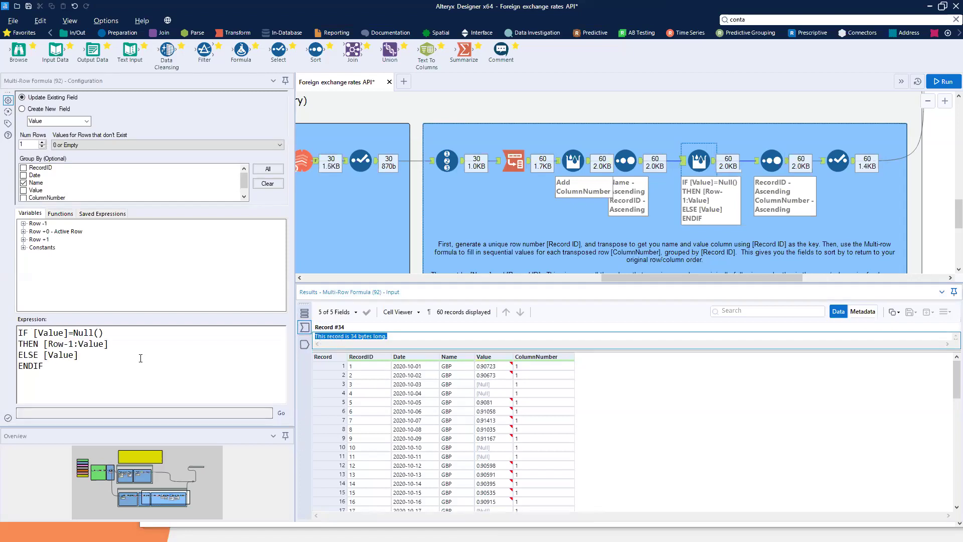
ctrl+scroll(141, 359, up, 1)
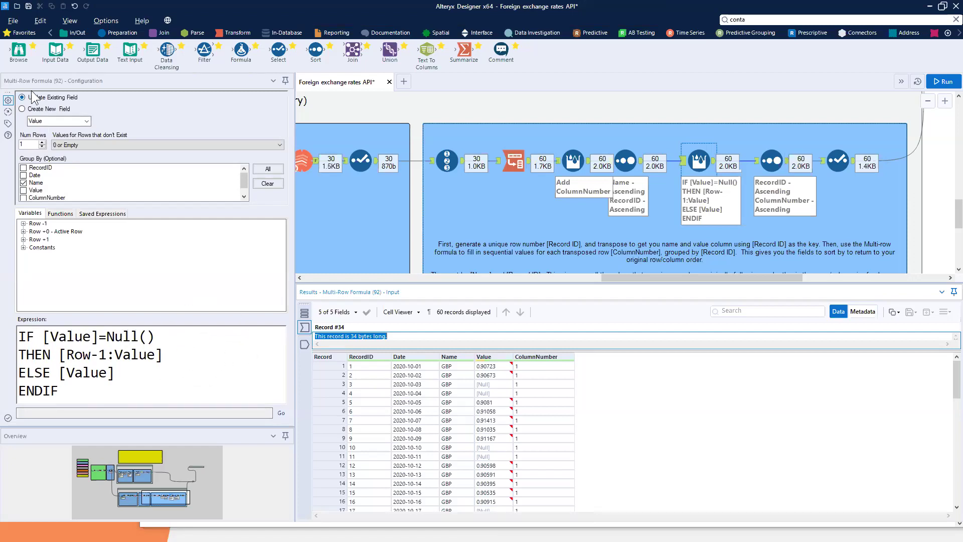
drag(11, 89, 115, 137)
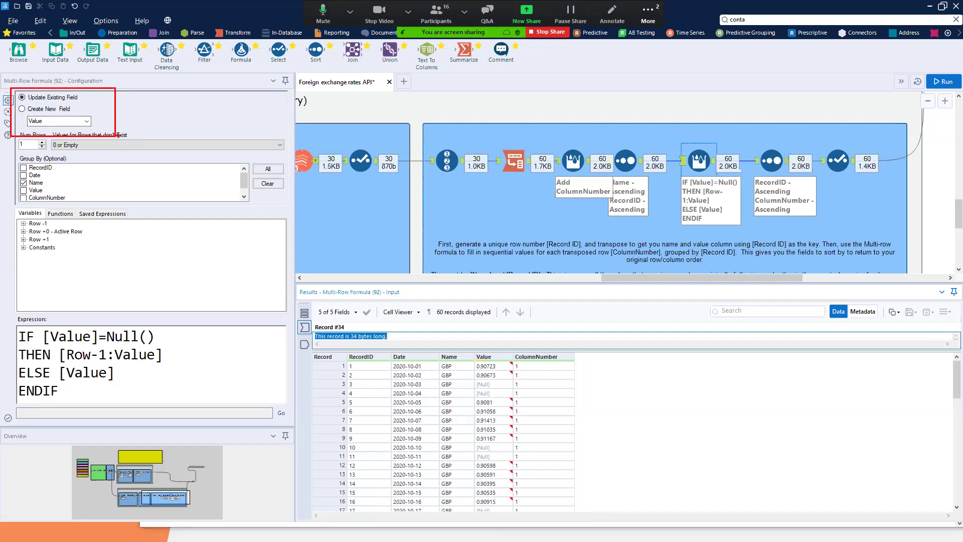
drag(13, 176, 63, 190)
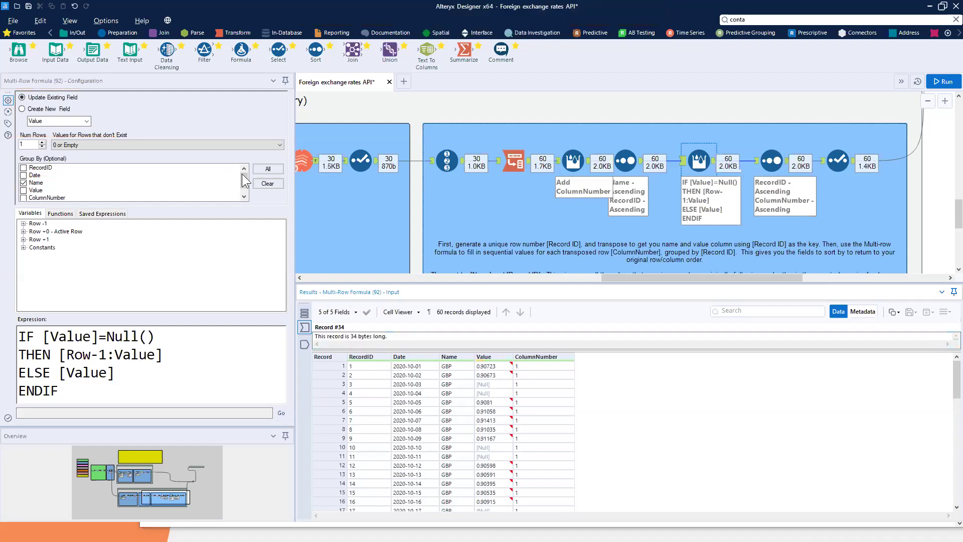
drag(245, 181, 246, 192)
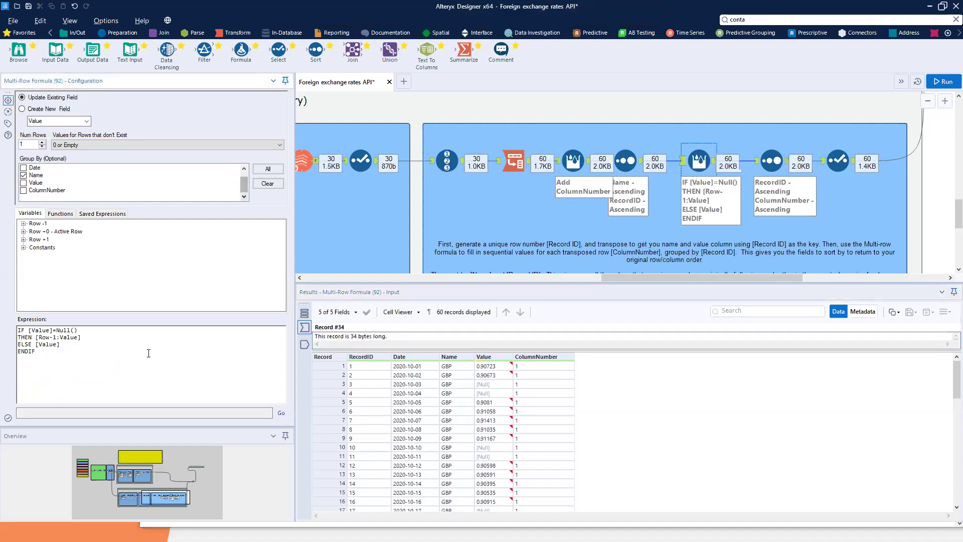
ctrl+scroll(145, 353, up, 4)
ctrl+scroll(145, 352, up, 2)
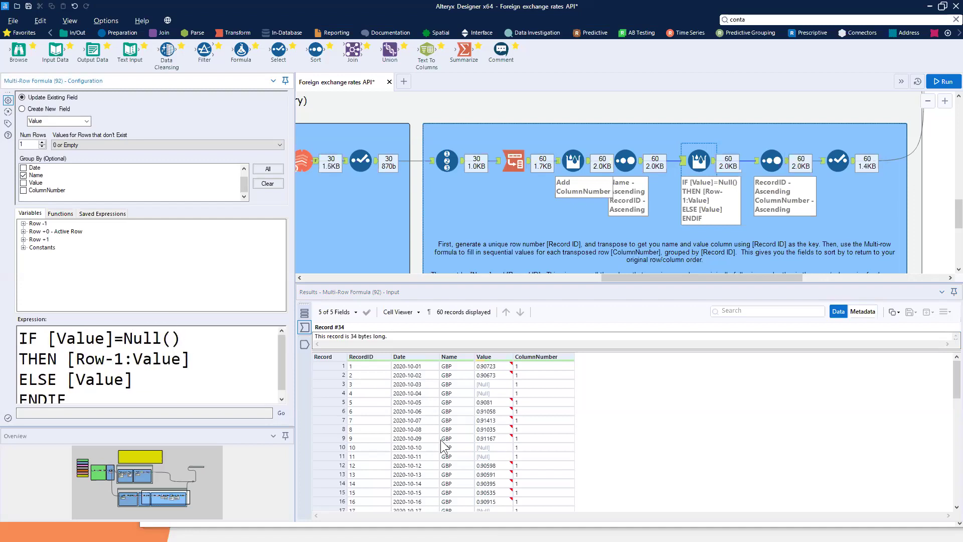
mouse_move(509, 368)
click(299, 343)
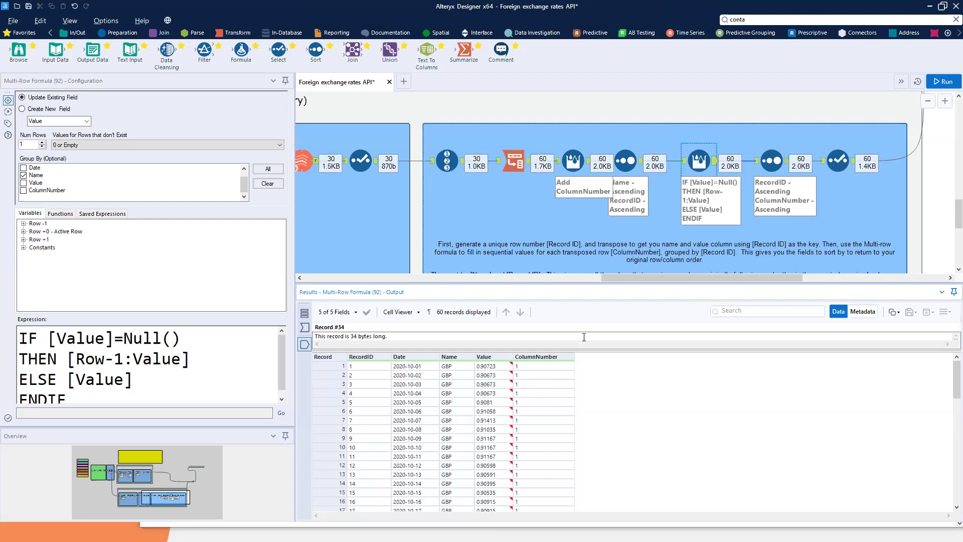
Examine the second Sort tool's ordering by RecordID and ColumnNumber, and the last Select tool's kept fields, Currency and Rate renames, and output
drag(620, 279, 671, 279)
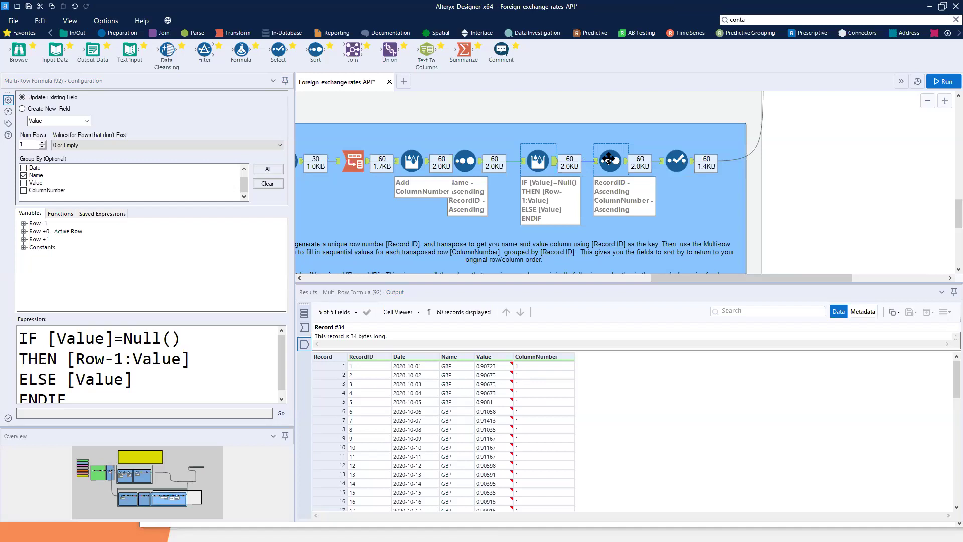
click(609, 159)
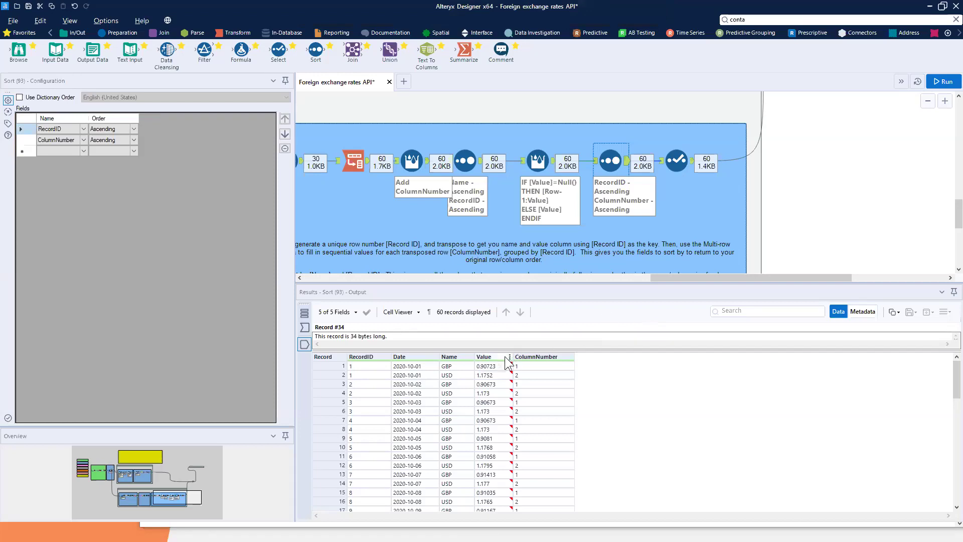
drag(332, 358, 591, 385)
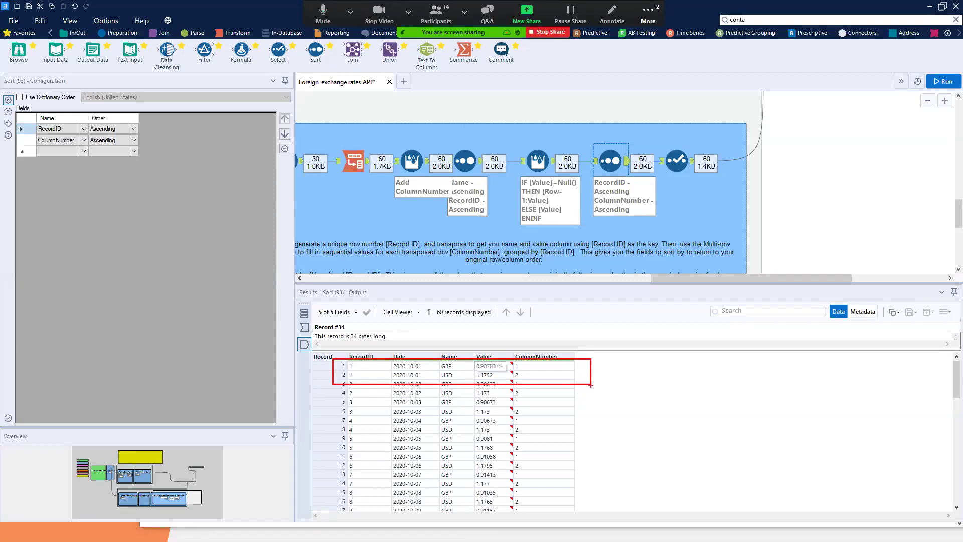
click(681, 161)
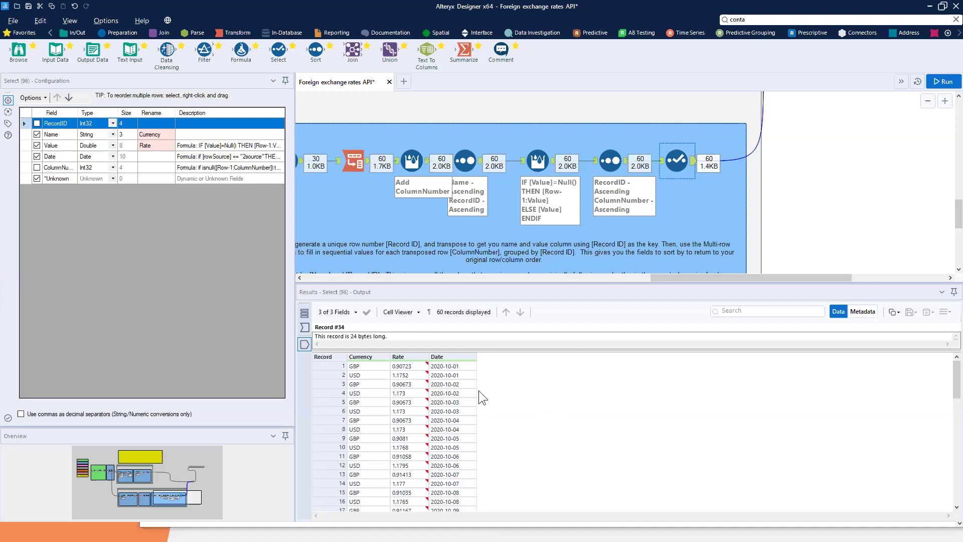
drag(32, 125, 189, 157)
scroll(457, 374, down, 3)
scroll(456, 377, down, 8)
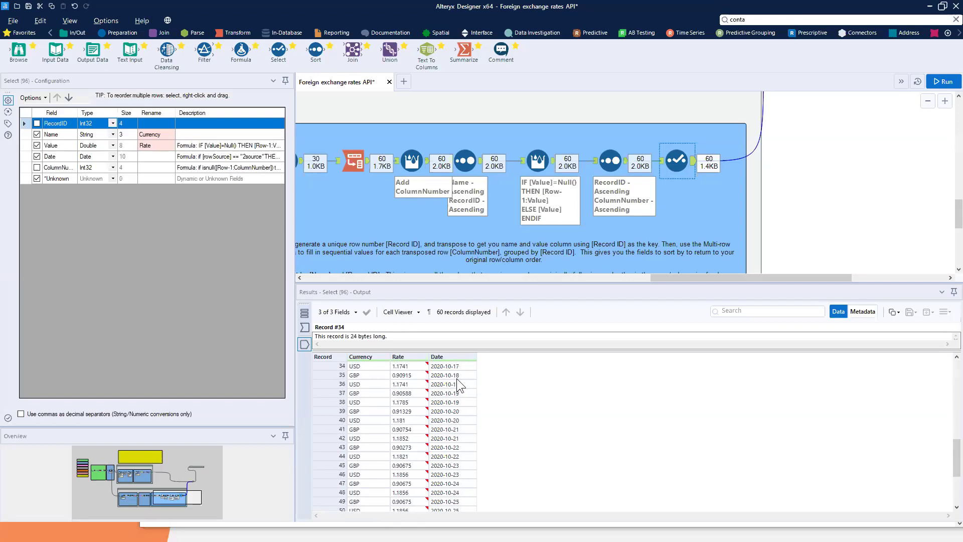
Remove the &symbols=GBP,USD parameter from the Text Input's history URL and run the workflow
drag(664, 278, 327, 291)
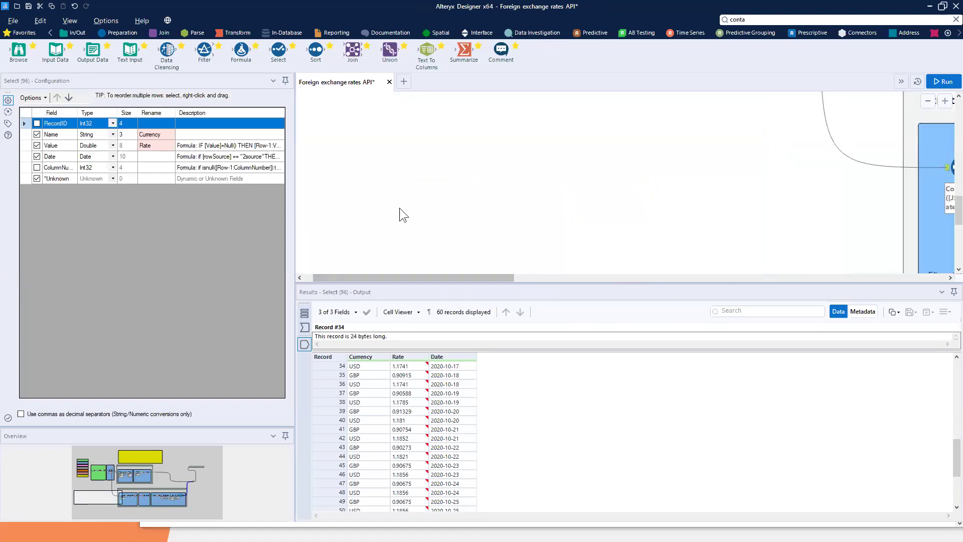
scroll(399, 209, up, 1)
click(554, 196)
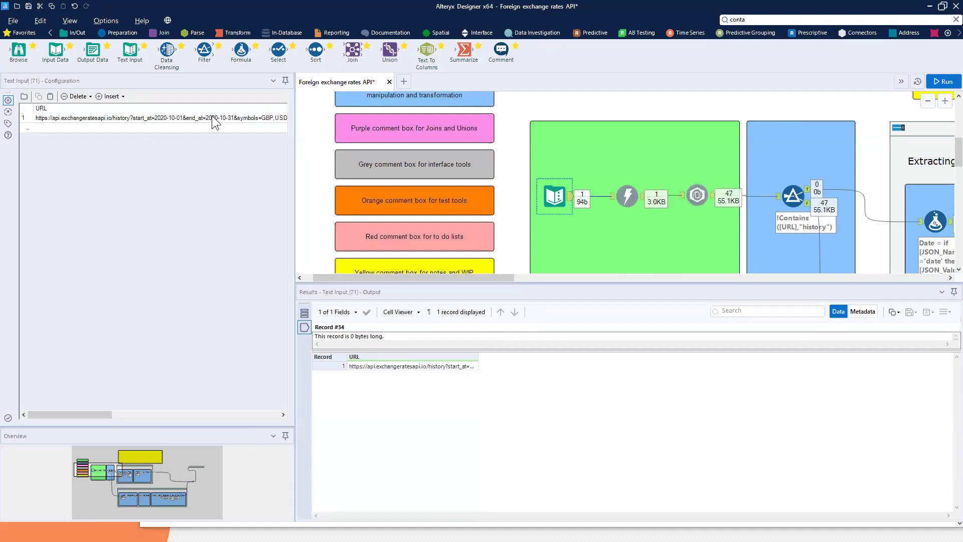
double_click(212, 118)
drag(275, 117, 229, 117)
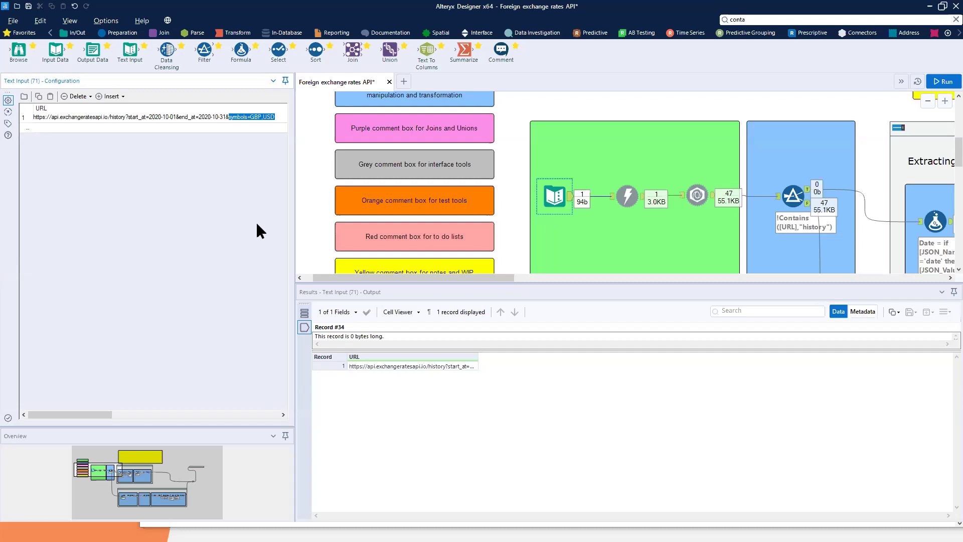
key(BackSpace)
key(BackSpace)
click(949, 84)
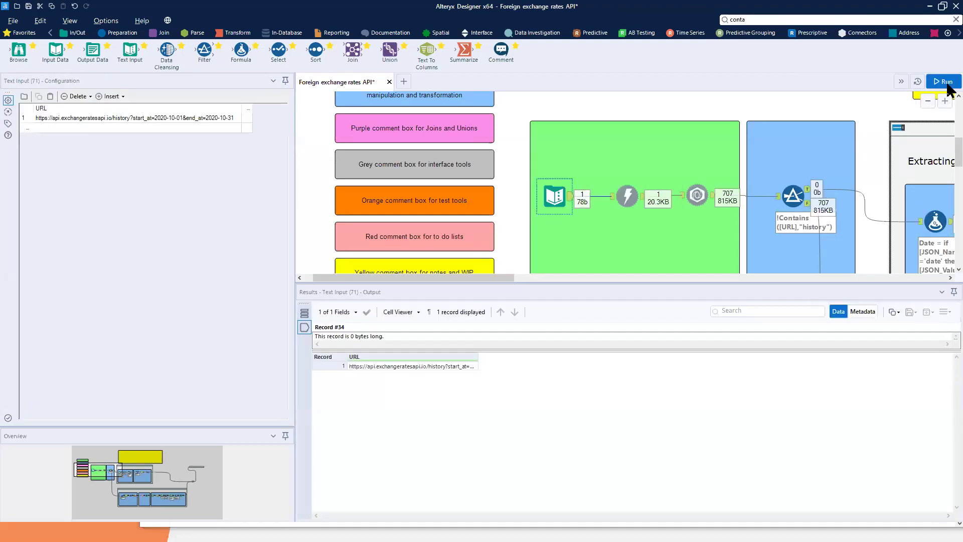
Examine the output of the final Select tool in the historical rates branch for all currencies and dates
drag(502, 279, 732, 280)
scroll(831, 205, down, 3)
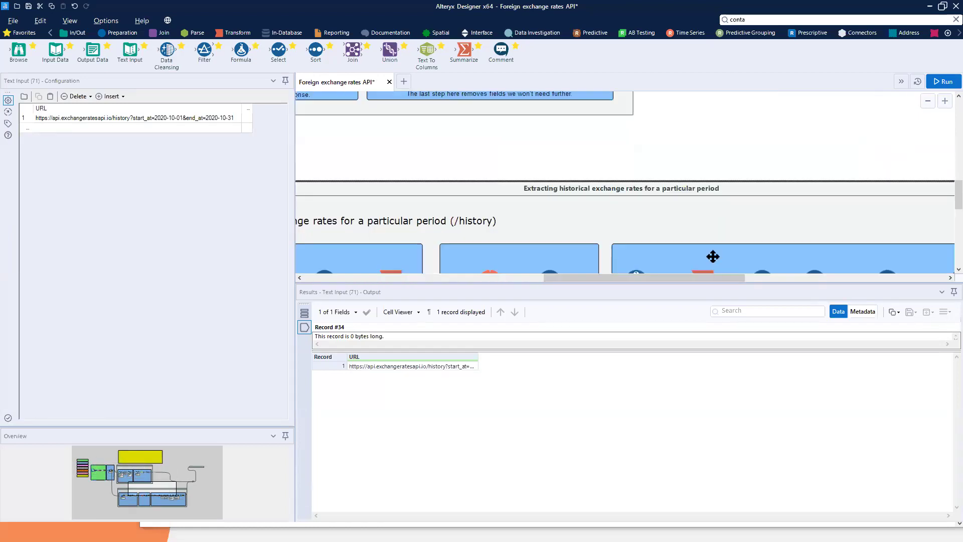
drag(673, 277, 750, 277)
scroll(871, 231, down, 3)
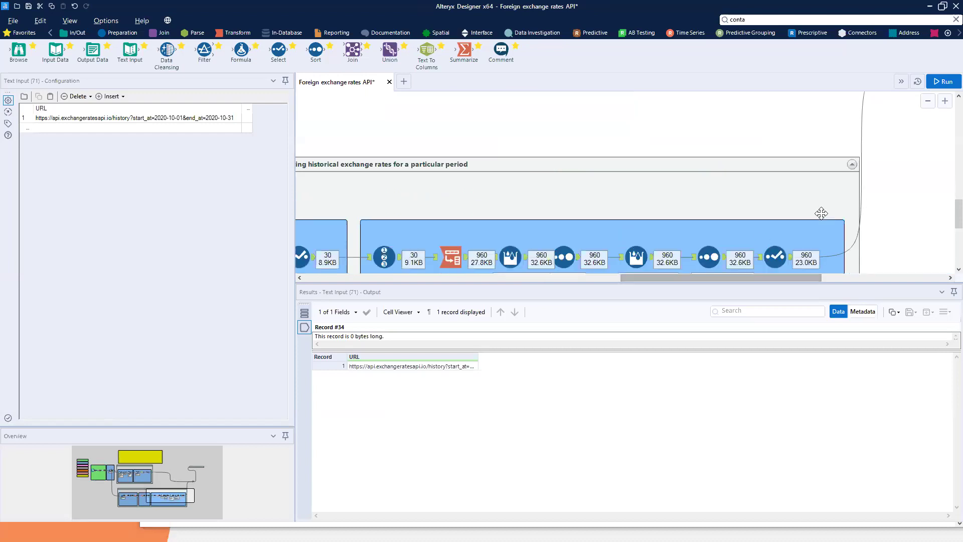
click(782, 166)
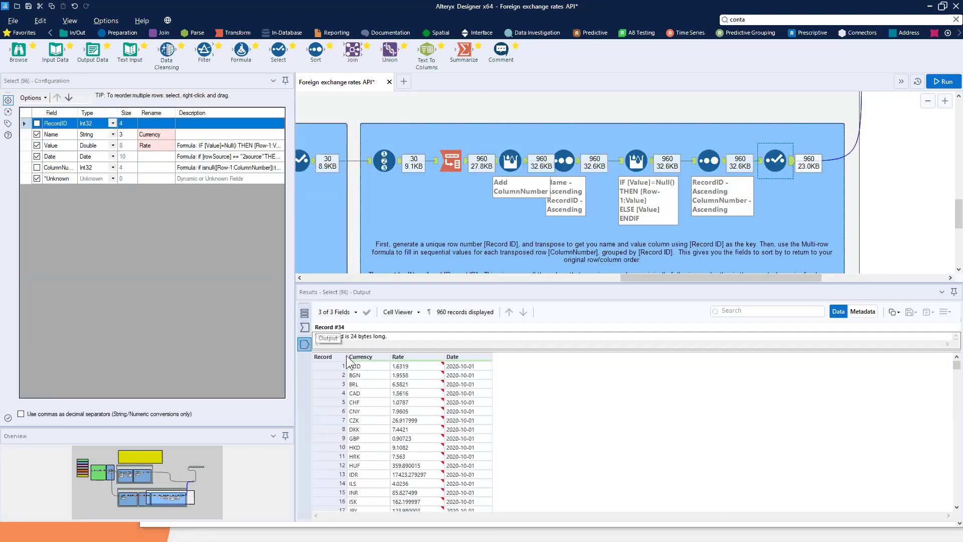
scroll(473, 428, down, 11)
scroll(476, 433, down, 1)
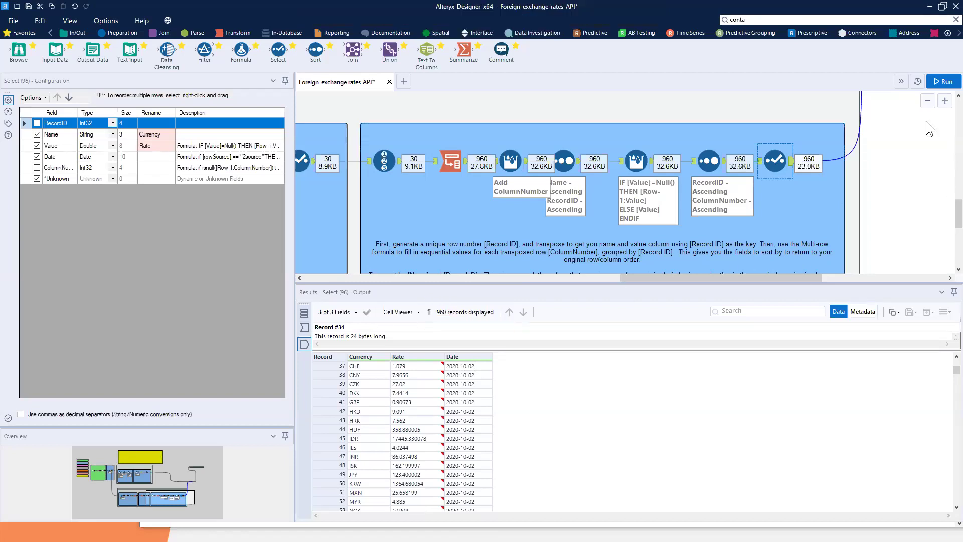
Append &symbols=GBP to the Text Input's history URL after end_at=2020-10-31 and run the workflow
click(926, 106)
click(927, 107)
drag(839, 276, 613, 277)
scroll(504, 202, up, 5)
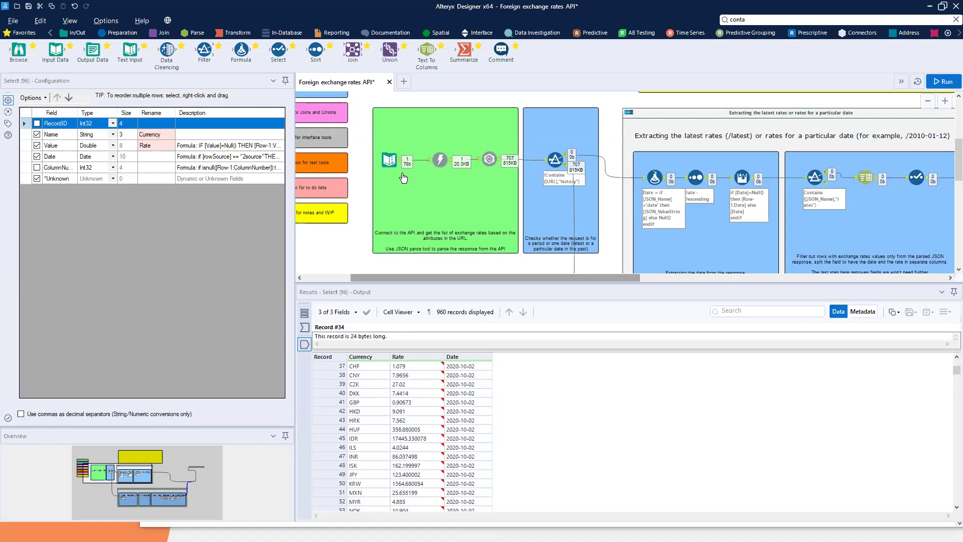
click(390, 160)
click(240, 117)
click(240, 116)
click(240, 116)
text(&end_at=2020-10-31&)
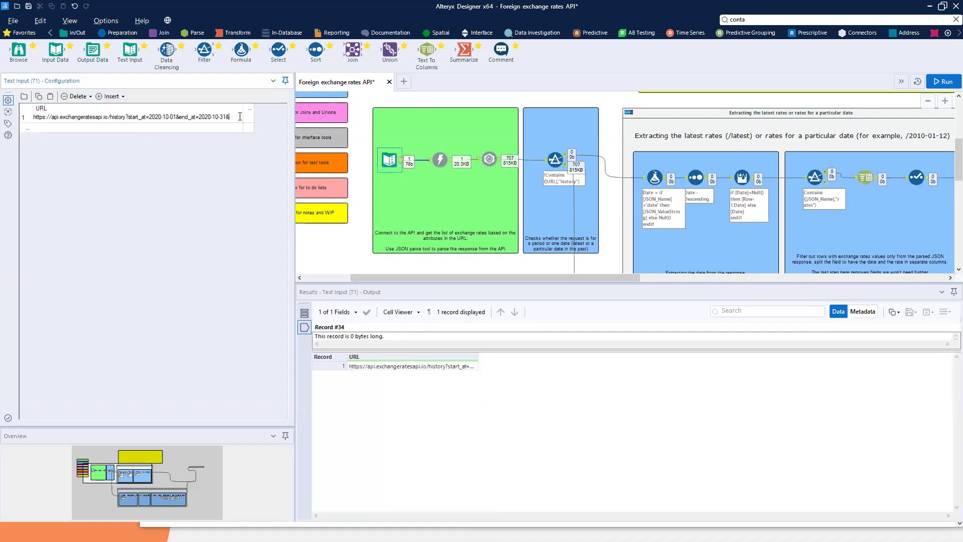
text(symbols)
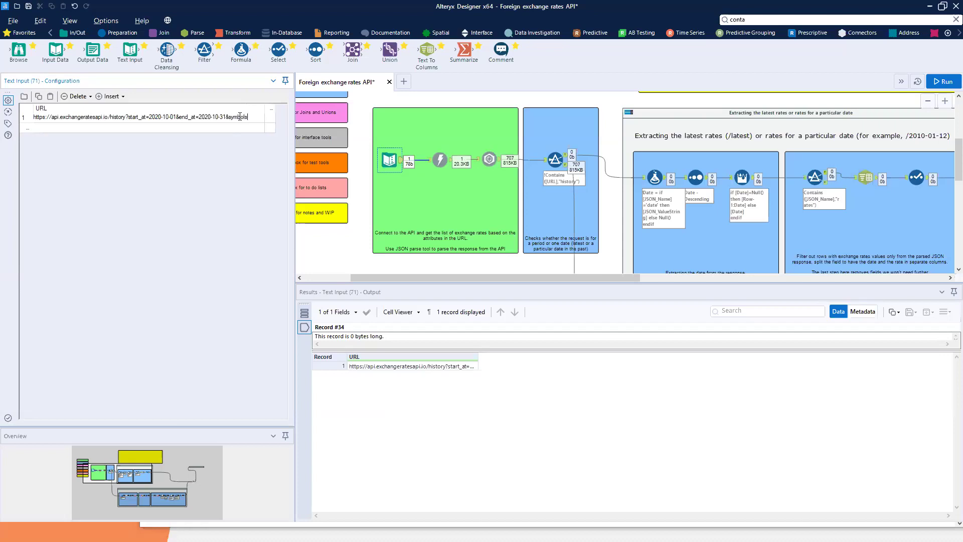
text(=GBP)
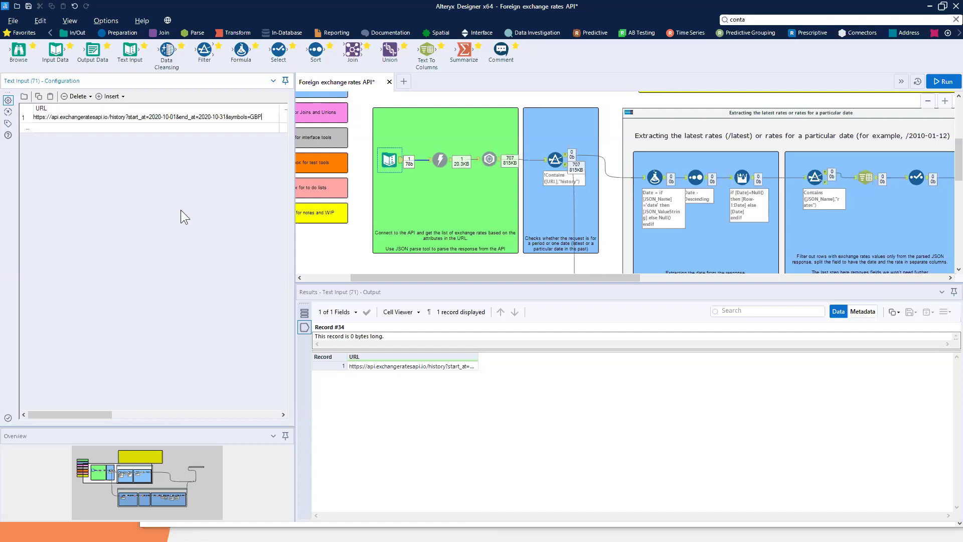
click(944, 81)
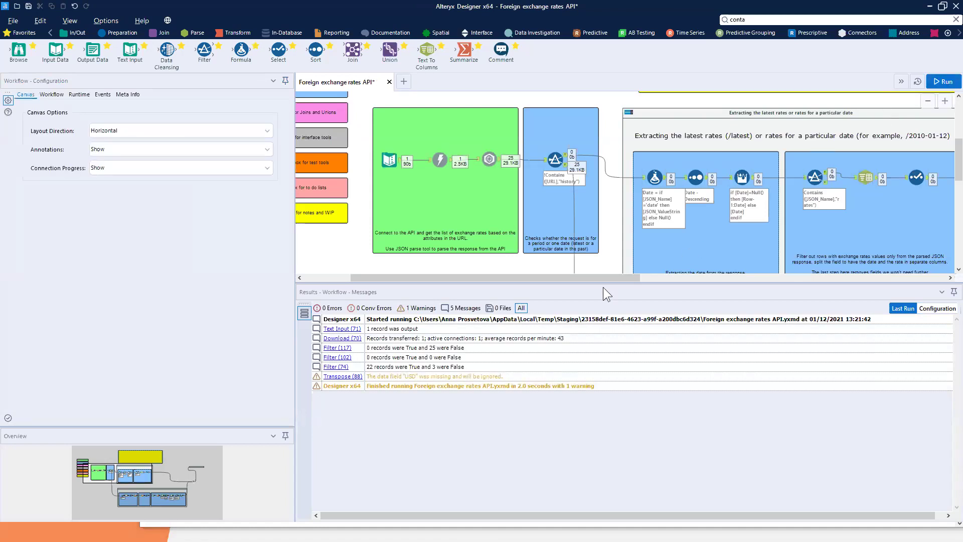
Enable and expand the container with the dummy sales data example for historical rates, and run the workflow
drag(749, 281, 822, 288)
scroll(891, 230, down, 3)
scroll(891, 230, up, 2)
click(821, 142)
drag(797, 277, 903, 273)
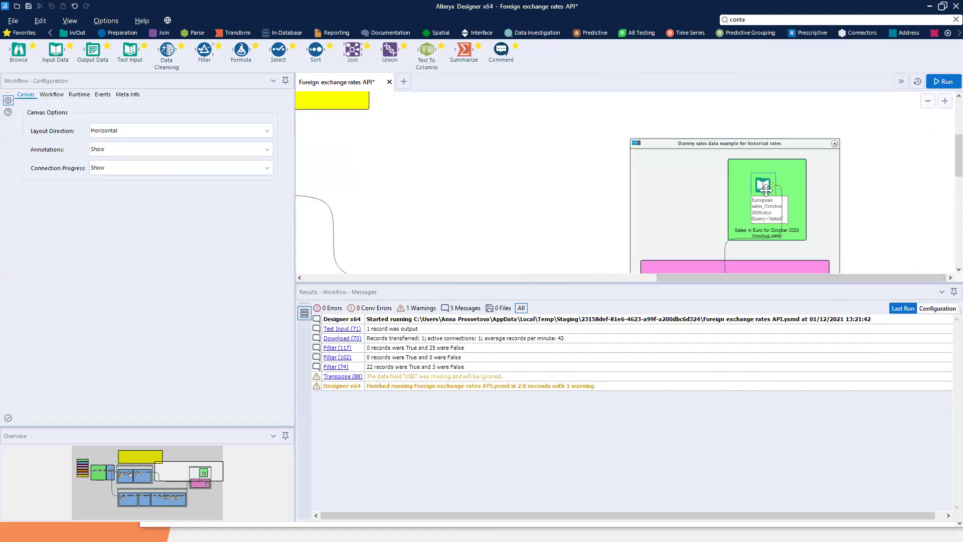
click(948, 84)
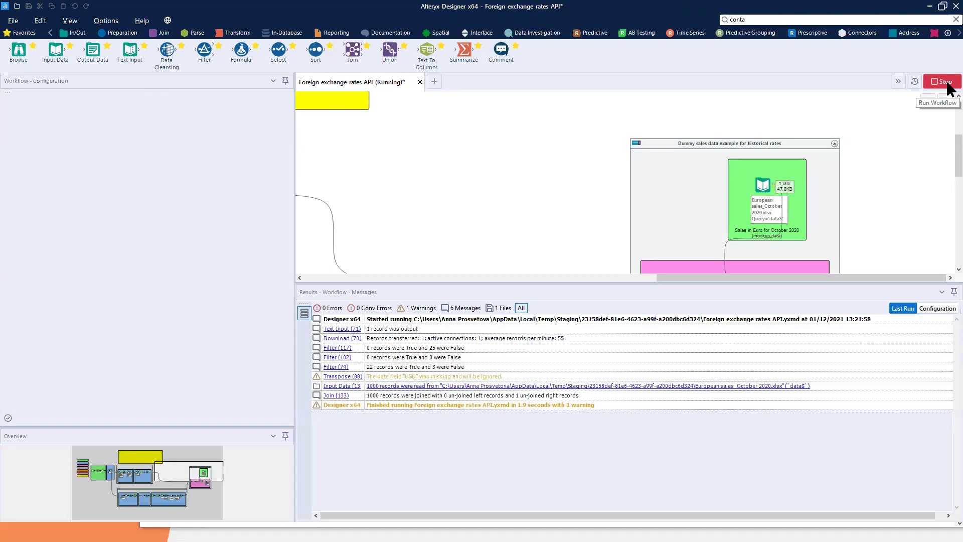
Examine the records read from European sales_October 2020.xlsx, and trace how the API request and rate branches lead to the sales section
click(775, 186)
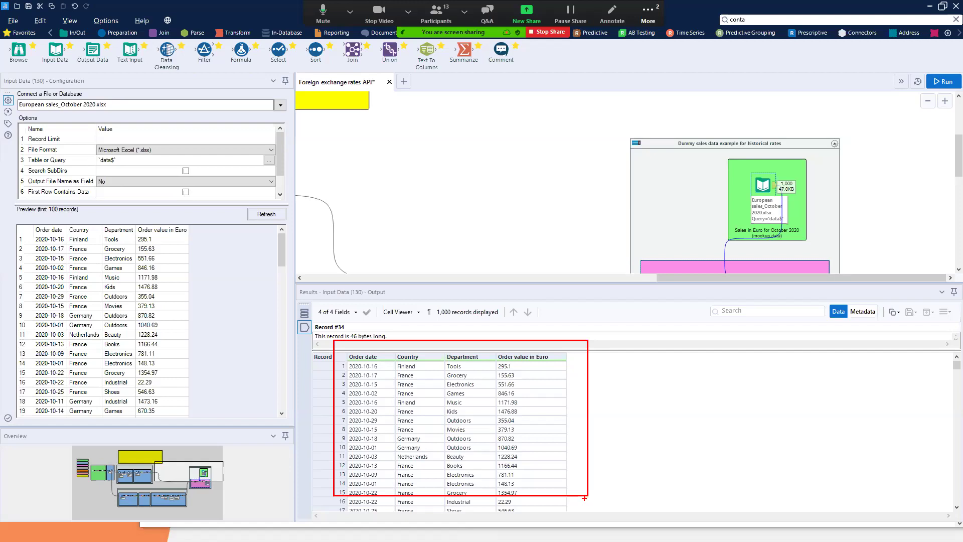
click(928, 101)
click(929, 102)
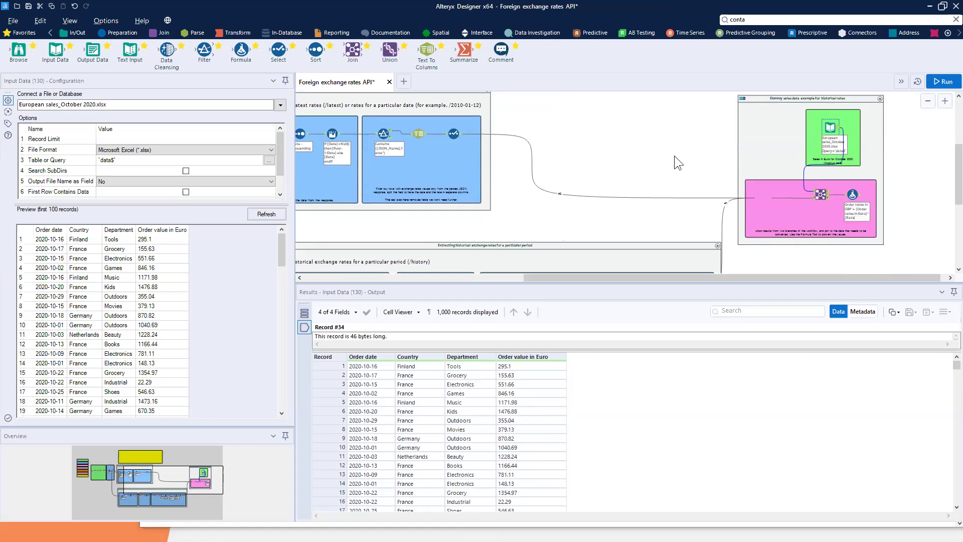
click(928, 100)
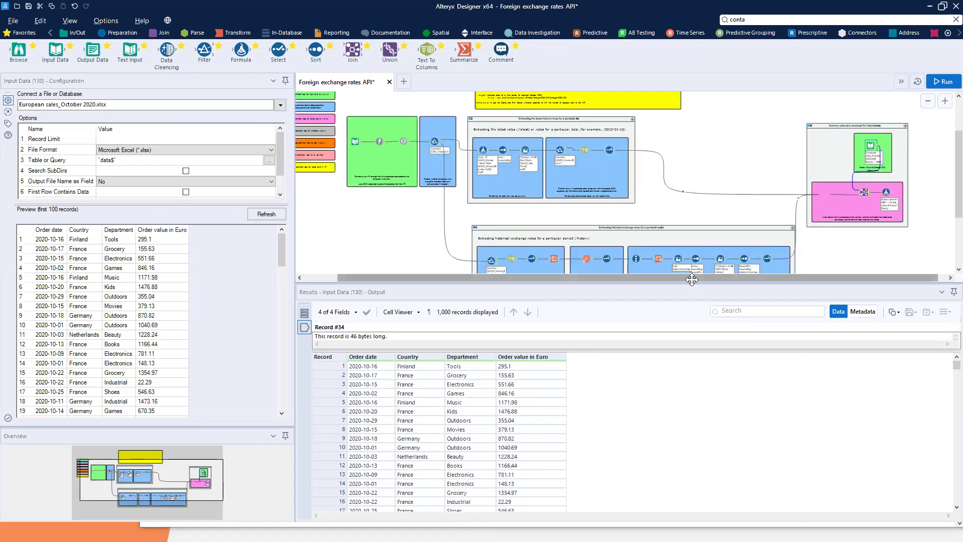
drag(615, 279, 581, 280)
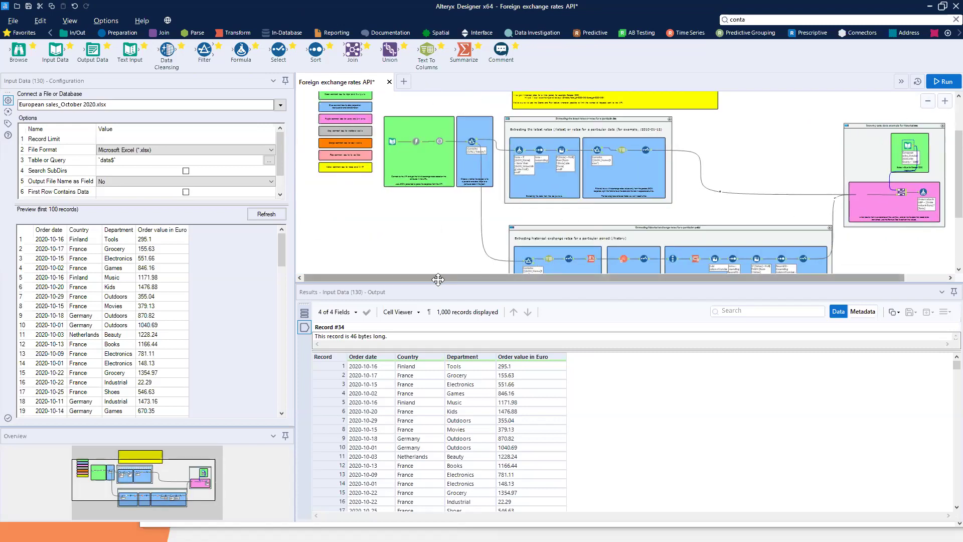
drag(482, 282, 570, 281)
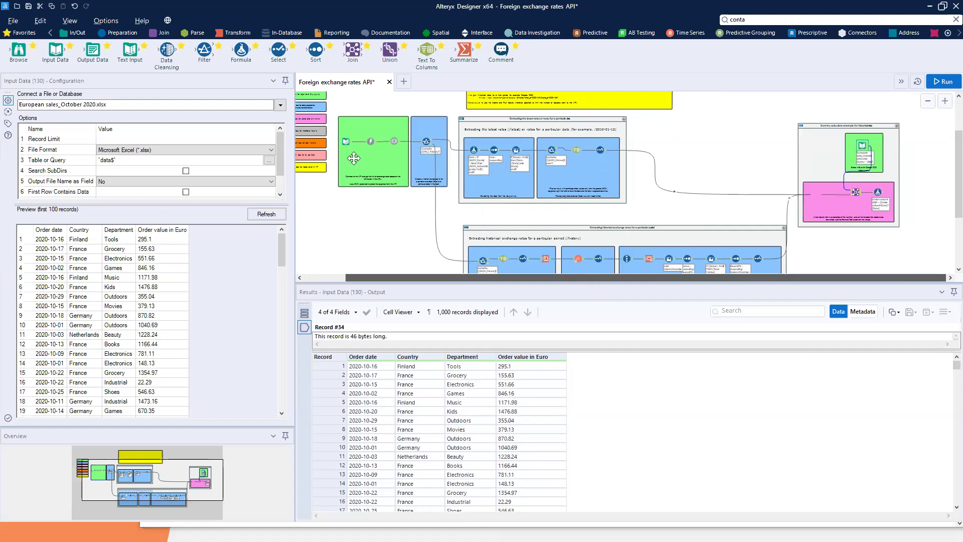
Try to send the pink comment in the dummy sales data container to the back
click(946, 101)
click(945, 102)
scroll(853, 254, down, 2)
drag(831, 275, 923, 277)
click(782, 171)
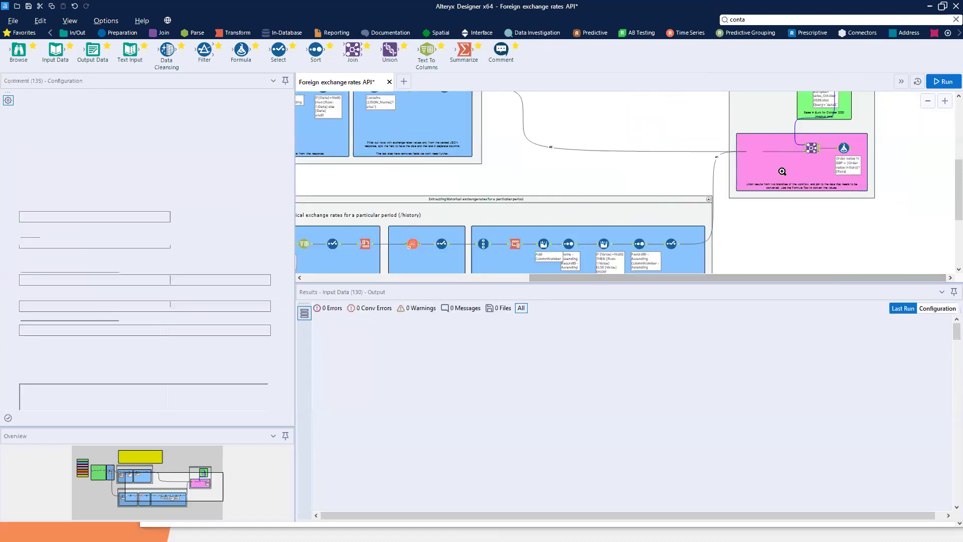
right_click(782, 171)
click(825, 288)
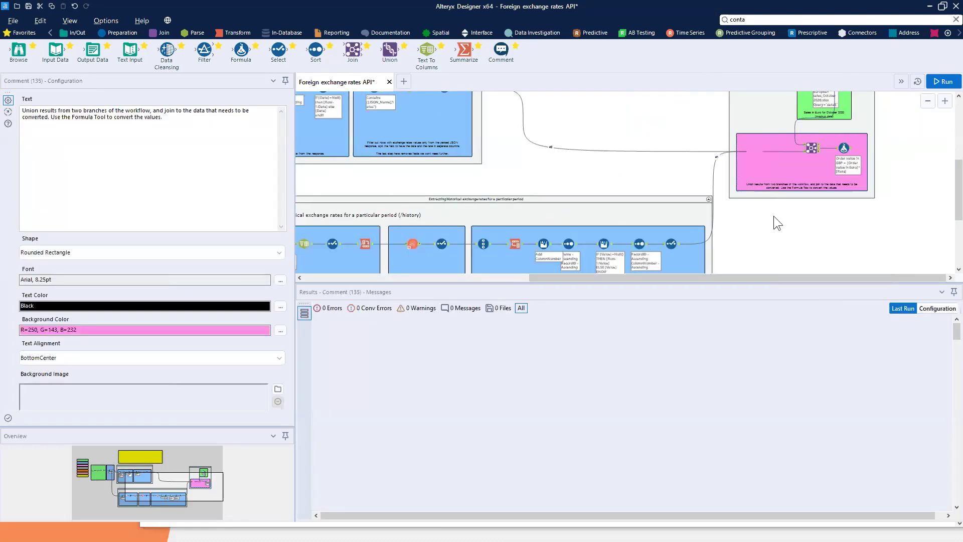
click(696, 162)
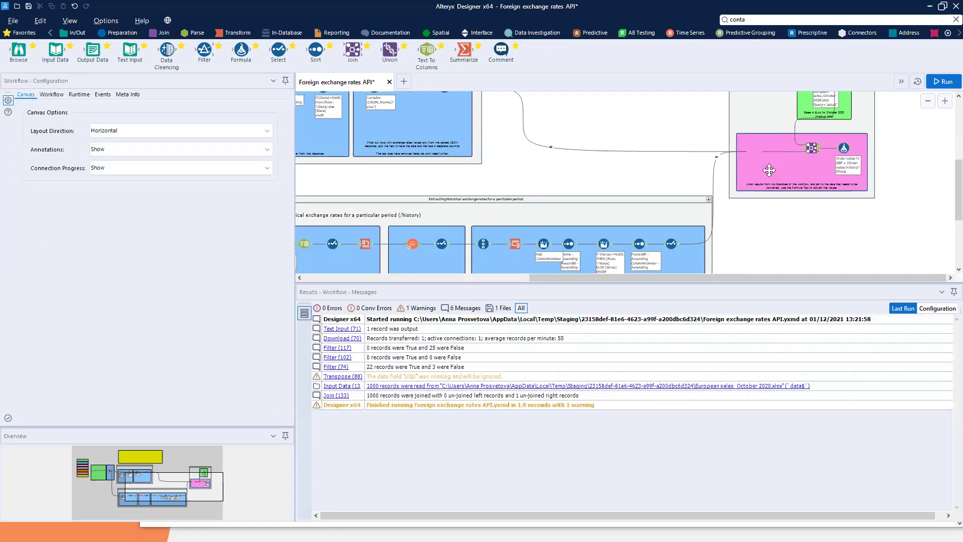
click(769, 170)
right_click(771, 170)
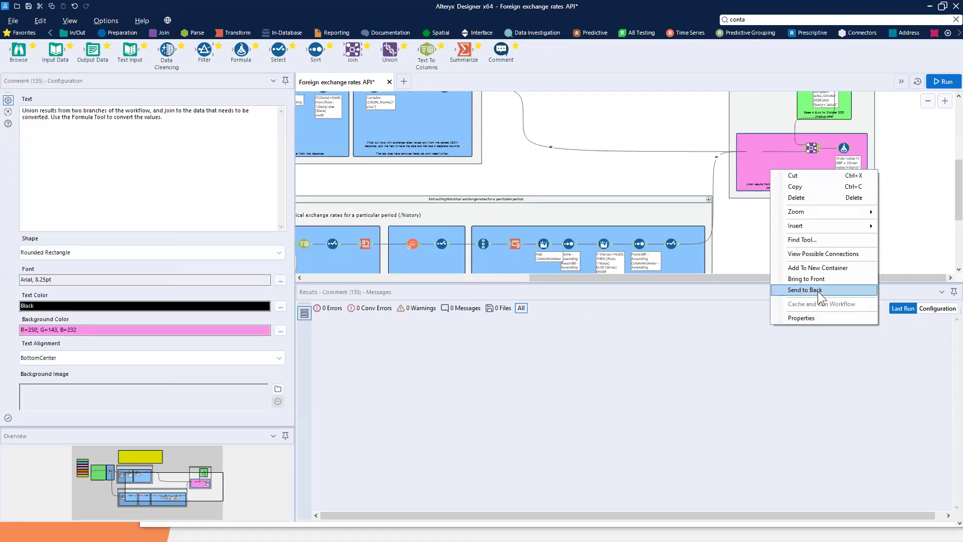
click(819, 291)
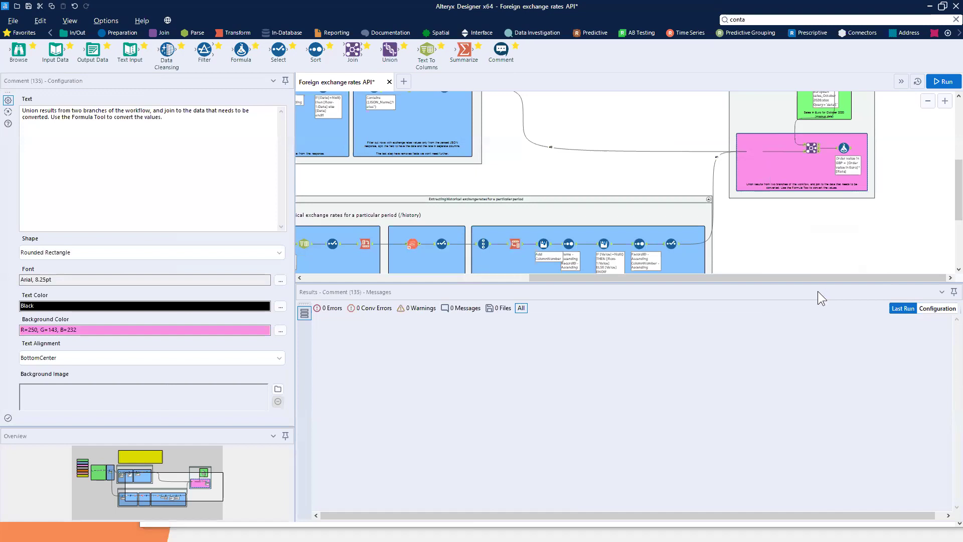
Retry sending the pink union-and-join comment behind the hidden Union tool in the dummy sales data container
click(945, 101)
click(945, 101)
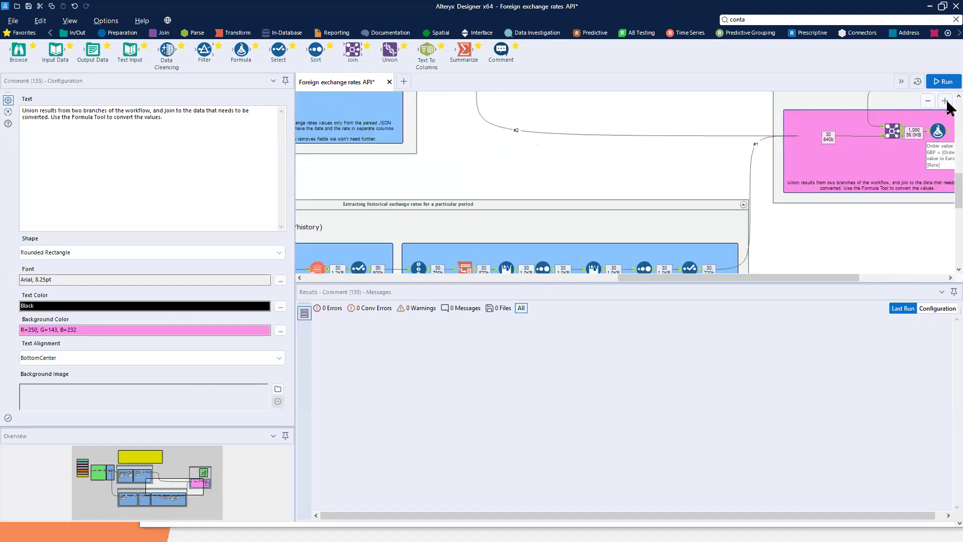
right_click(848, 151)
click(881, 270)
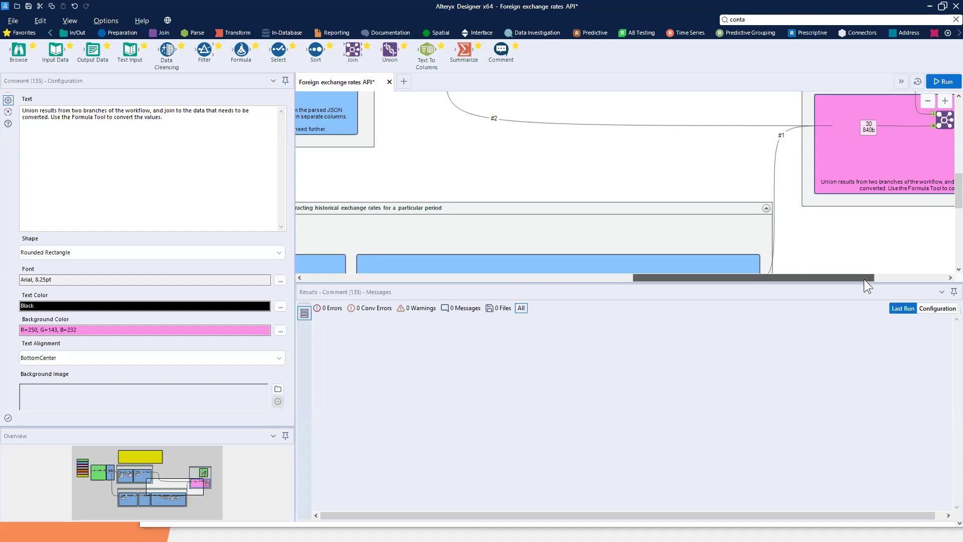
drag(864, 279, 919, 279)
click(672, 222)
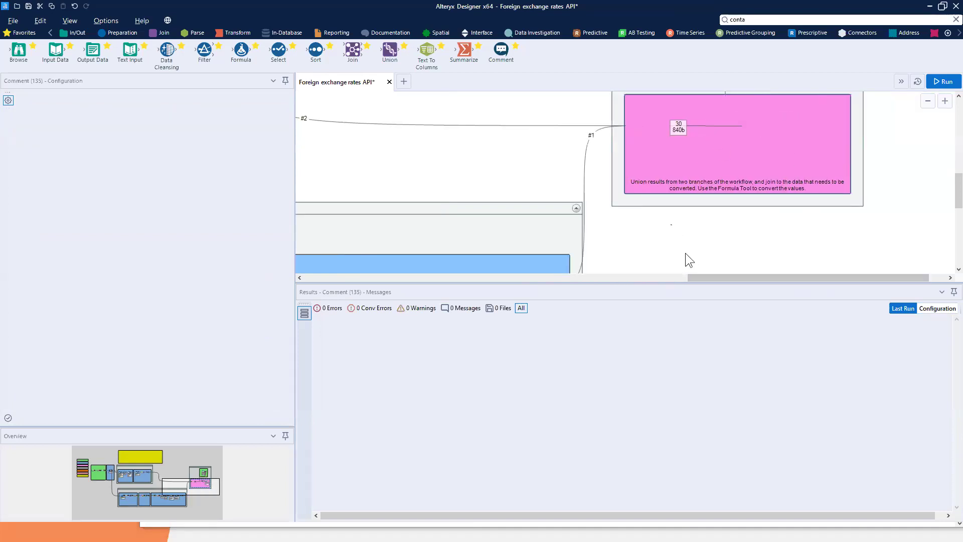
scroll(685, 253, up, 2)
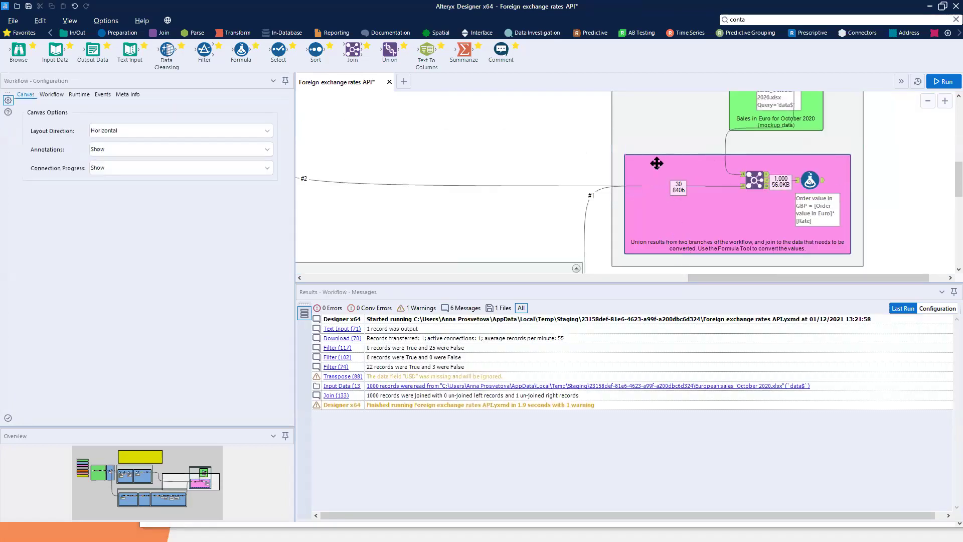
right_click(663, 137)
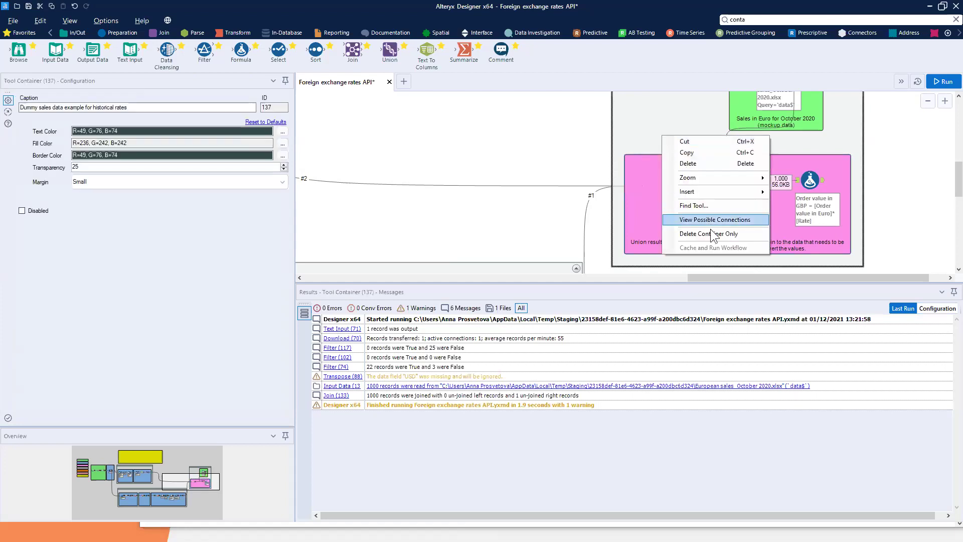
click(641, 206)
right_click(641, 205)
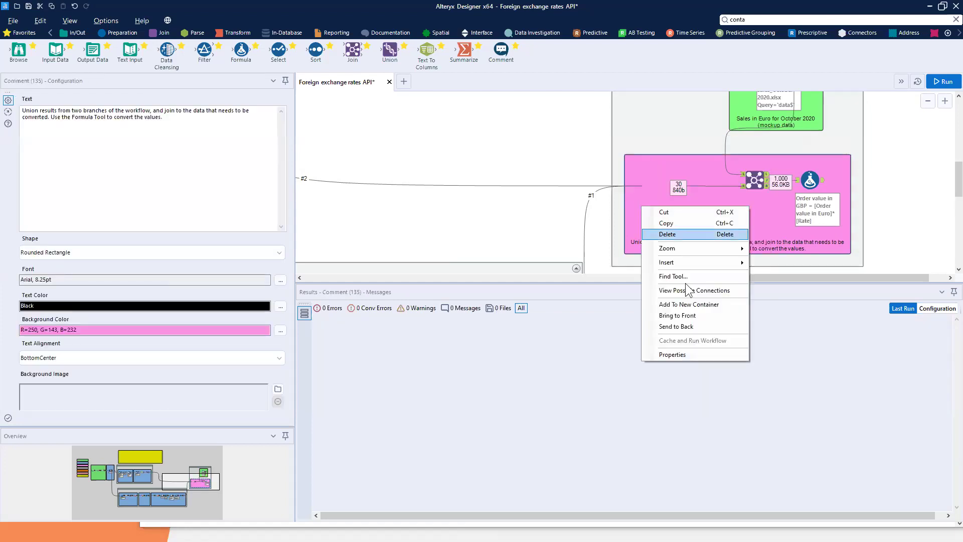
click(694, 326)
Move the pink comment below the Join and Formula tools to uncover the Union tool
drag(655, 184, 661, 238)
key(ctrl+r)
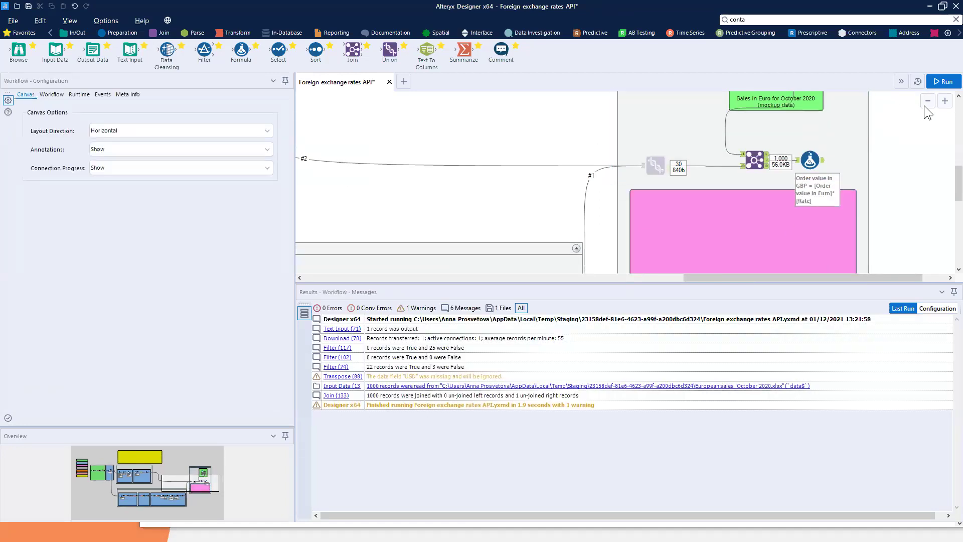
click(928, 102)
click(928, 100)
Examine the Union tool's output columns and the Join tool that matches Order date with Date
click(710, 172)
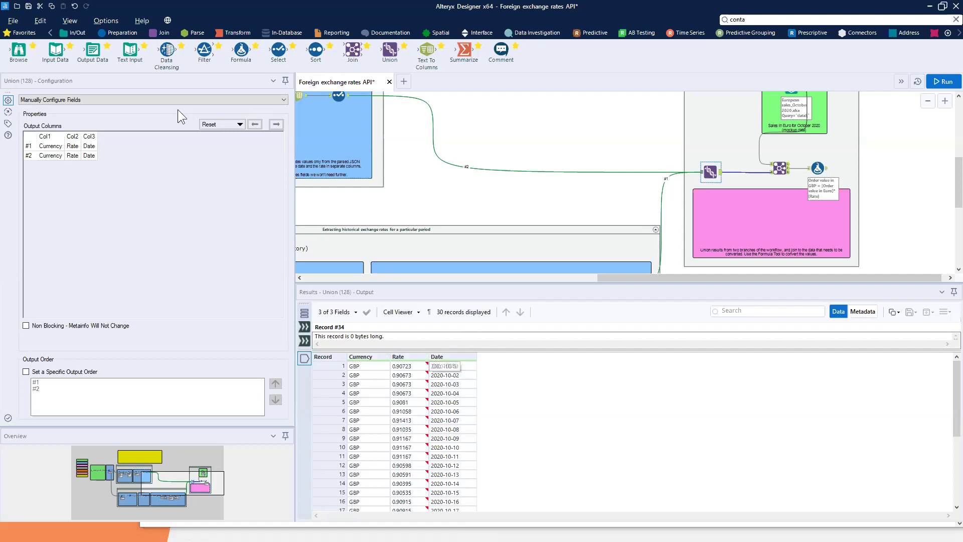
drag(17, 115, 125, 178)
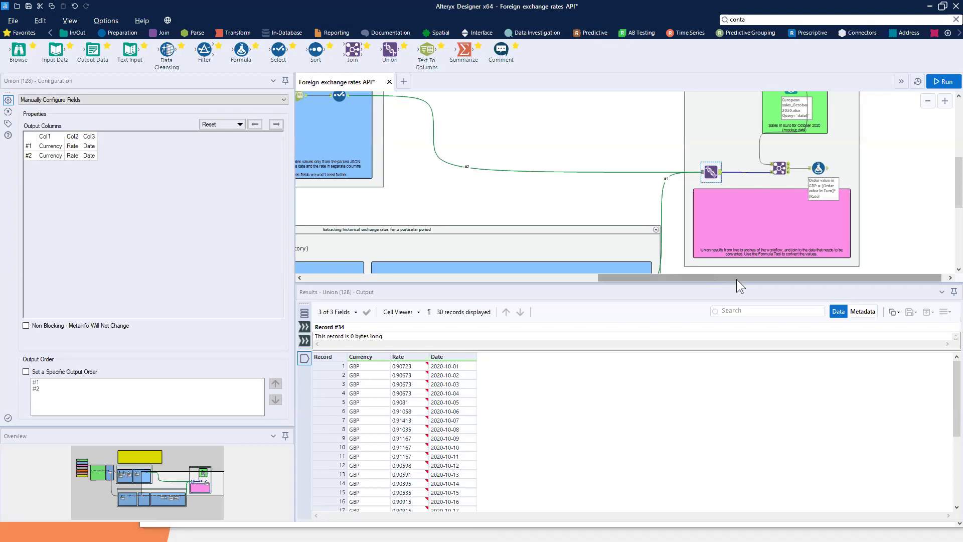
drag(737, 279, 742, 279)
click(770, 168)
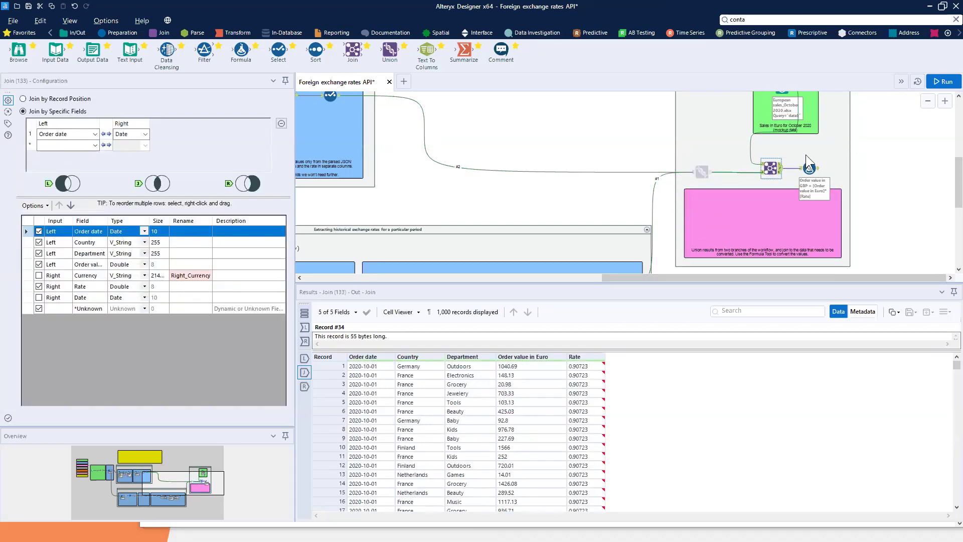
scroll(800, 133, up, 2)
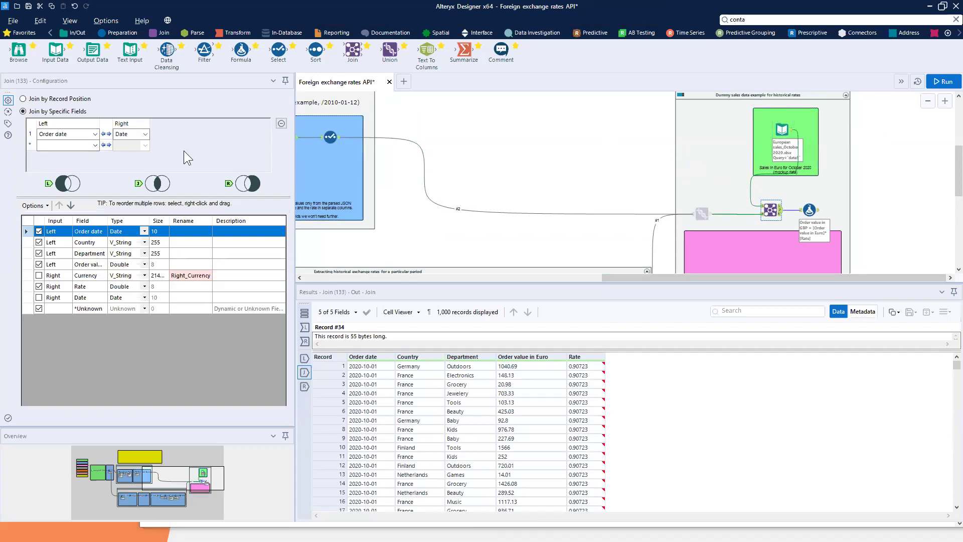
drag(17, 105, 165, 148)
Examine the Formula tool's [Order value in Euro]*[Rate] expression in enlarged text, and move the pink comment back up around the tools
click(809, 208)
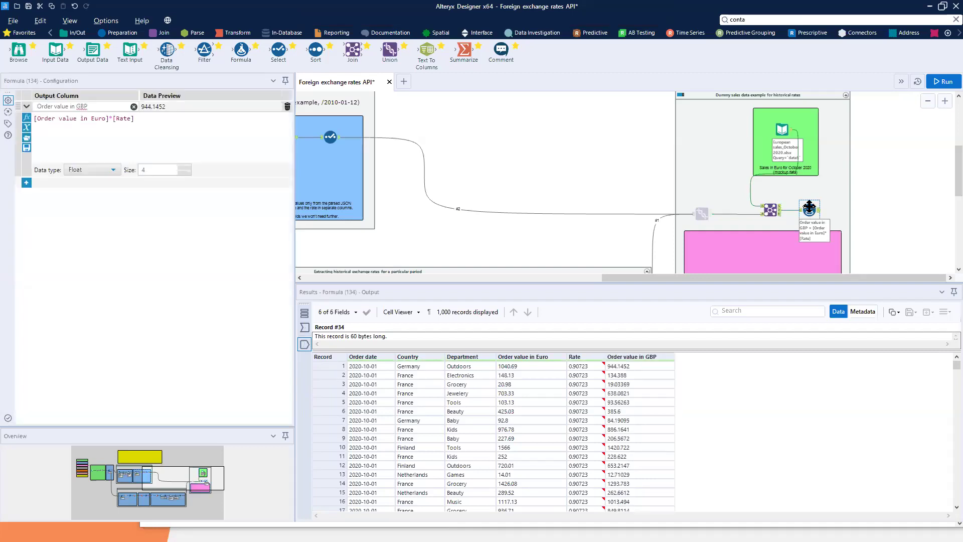
ctrl+scroll(206, 141, up, 4)
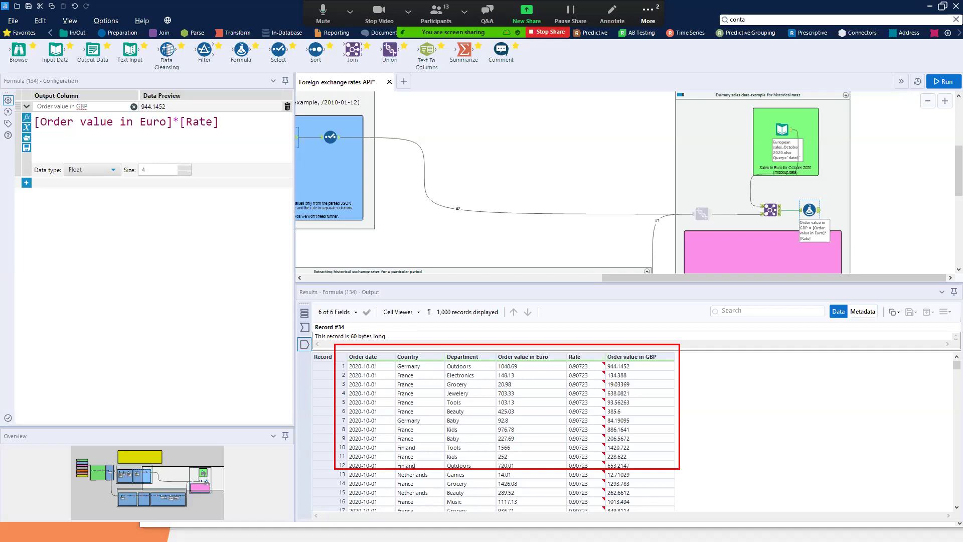
click(928, 101)
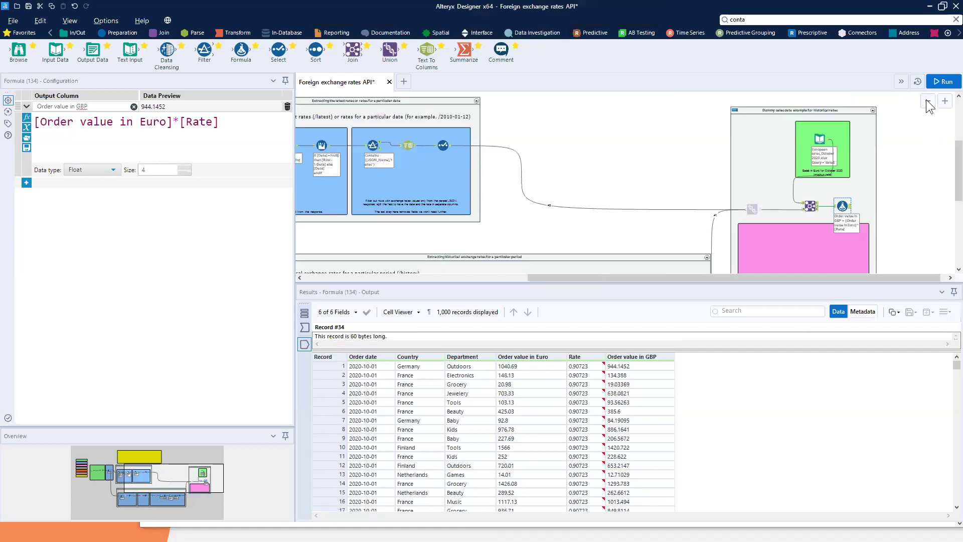
click(928, 101)
drag(866, 230, 864, 209)
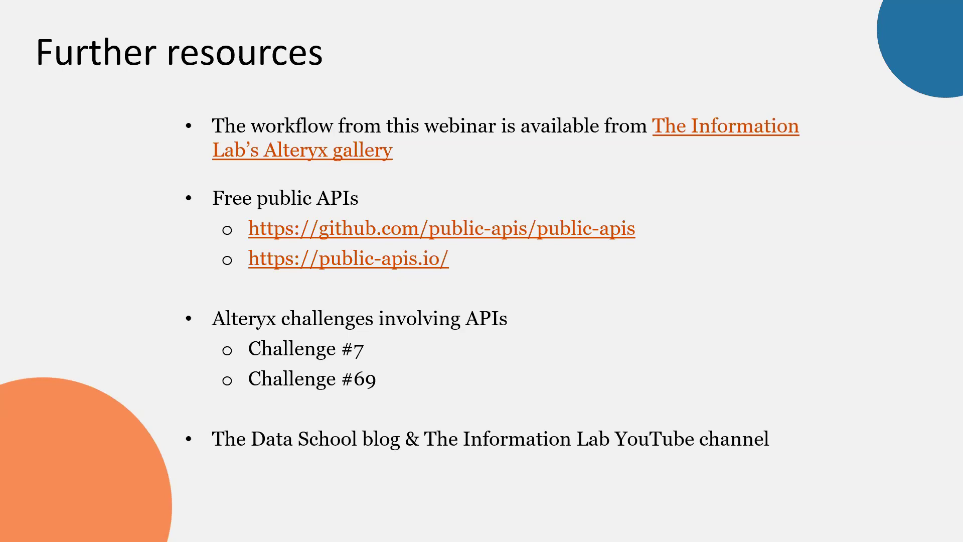
Switch to the browser to view the Foreign exchange rates API workflow page in The Information Lab's gallery, and return to the slides
key(alt+Tab)
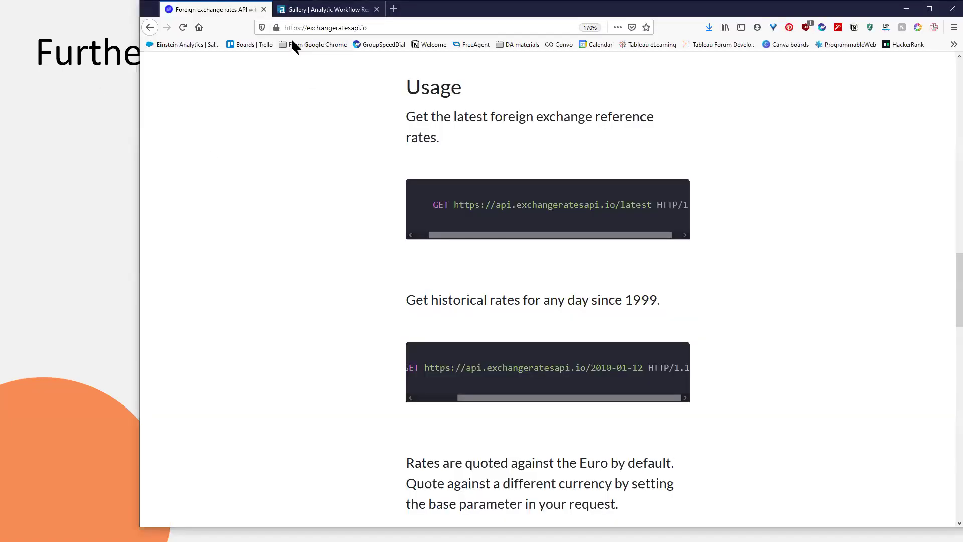
click(287, 11)
drag(701, 10, 592, 50)
click(398, 66)
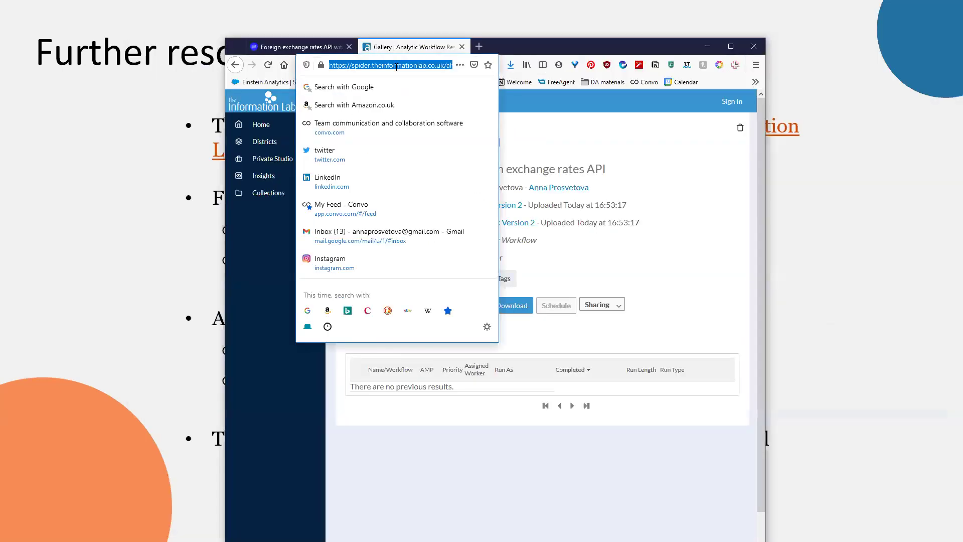
double_click(627, 47)
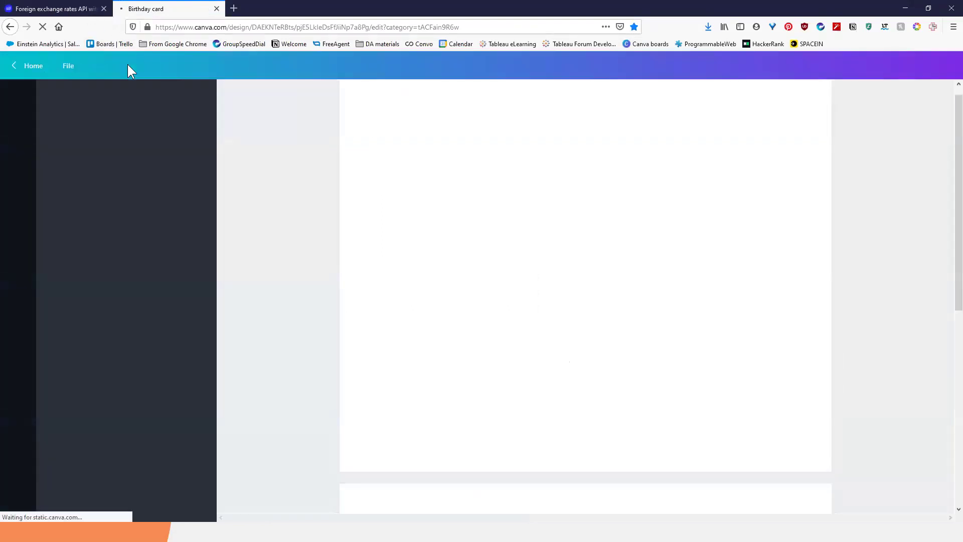
click(10, 28)
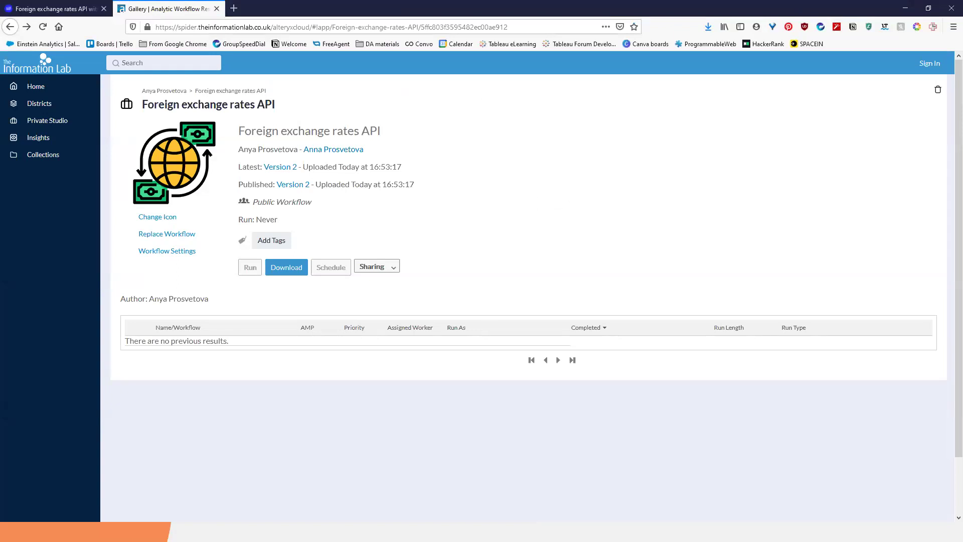
key(alt+Tab)
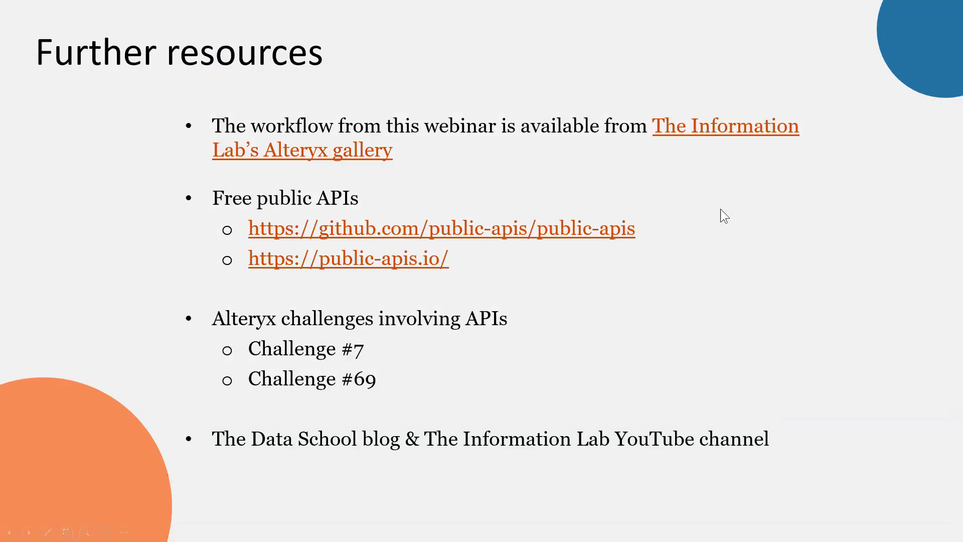
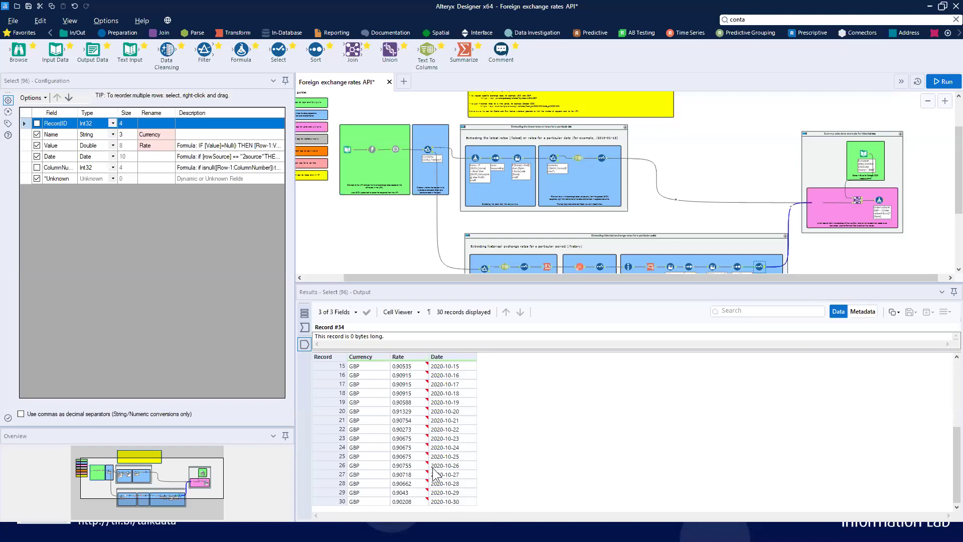
Set end_at in the Text Input's history URL to 2020-11-01 and run the workflow
click(346, 149)
click(204, 119)
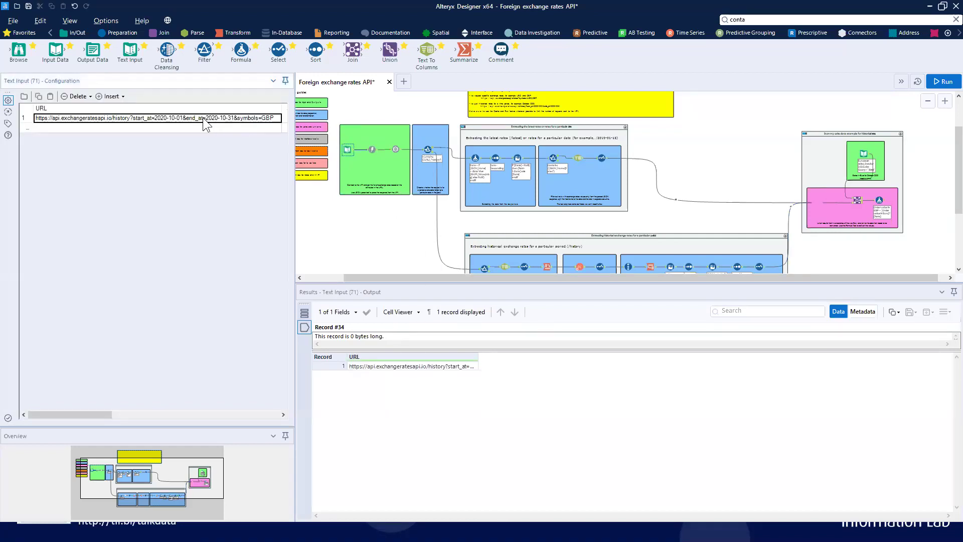
double_click(213, 118)
click(221, 117)
key(BackSpace)
key(BackSpace)
key(BackSpace)
key(BackSpace)
text(01)
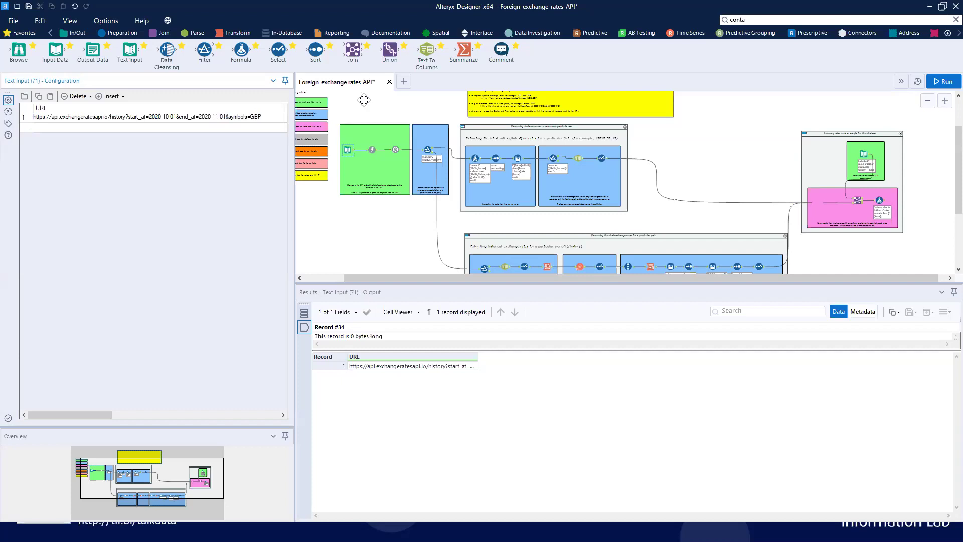
click(943, 81)
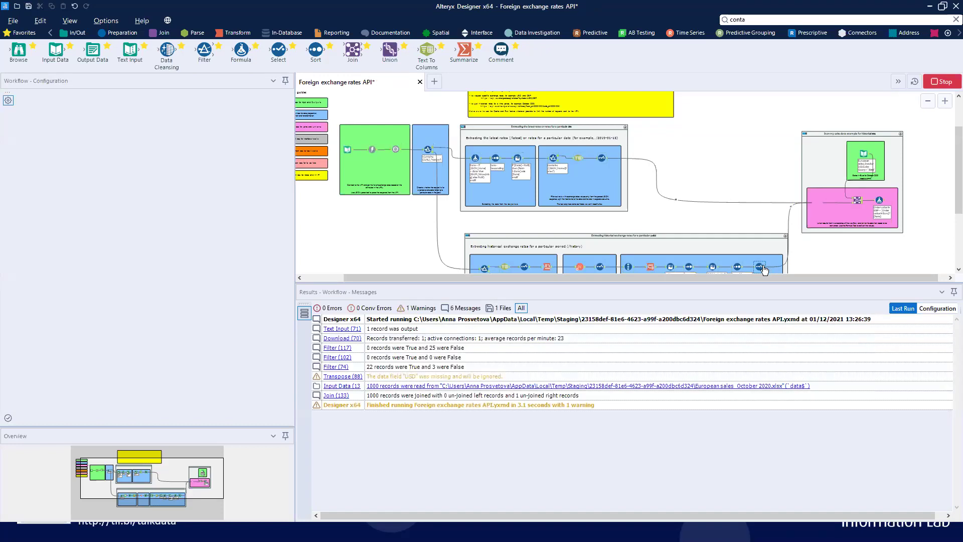
Examine the first and last dates in the output of the final Select tool in the historical rates branch
click(761, 267)
scroll(505, 454, down, 5)
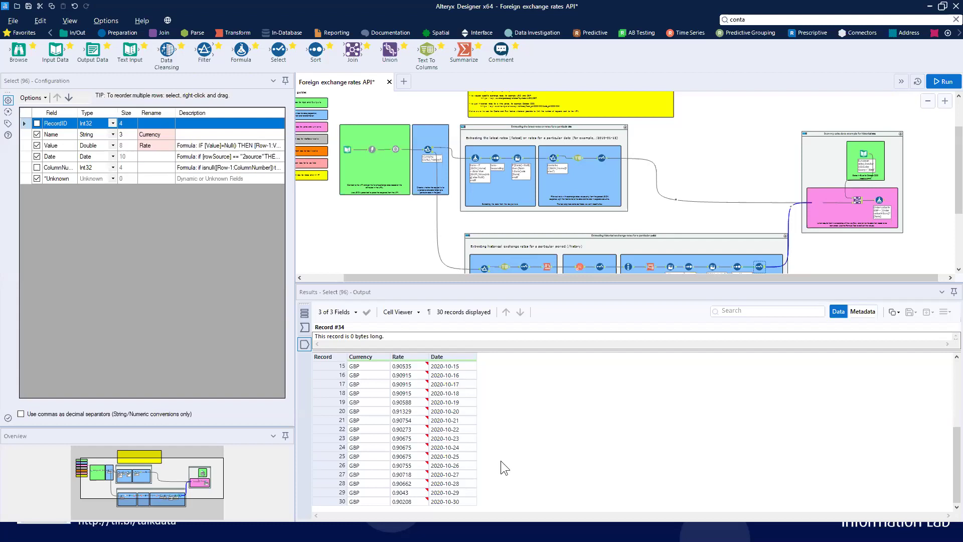
scroll(500, 461, up, 5)
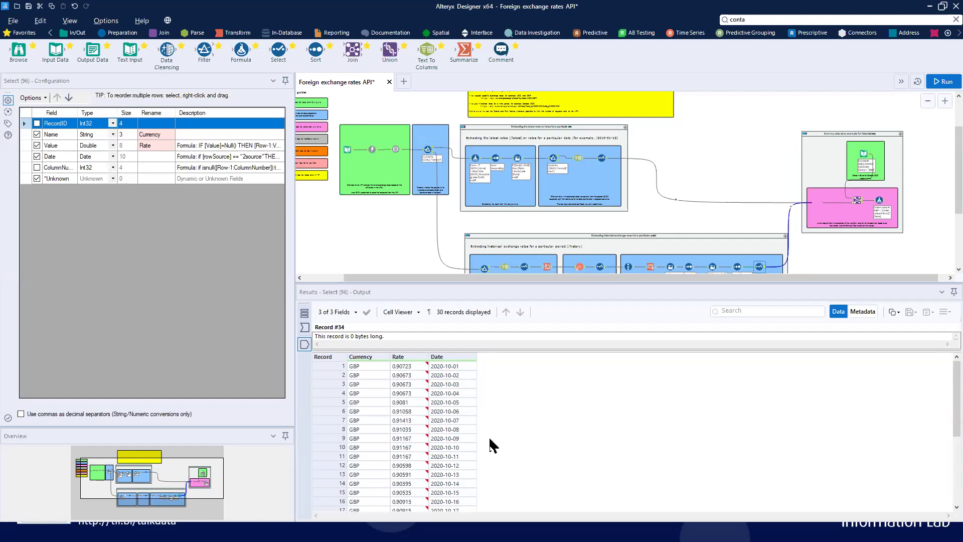
scroll(492, 444, down, 5)
scroll(491, 446, up, 5)
scroll(497, 430, down, 5)
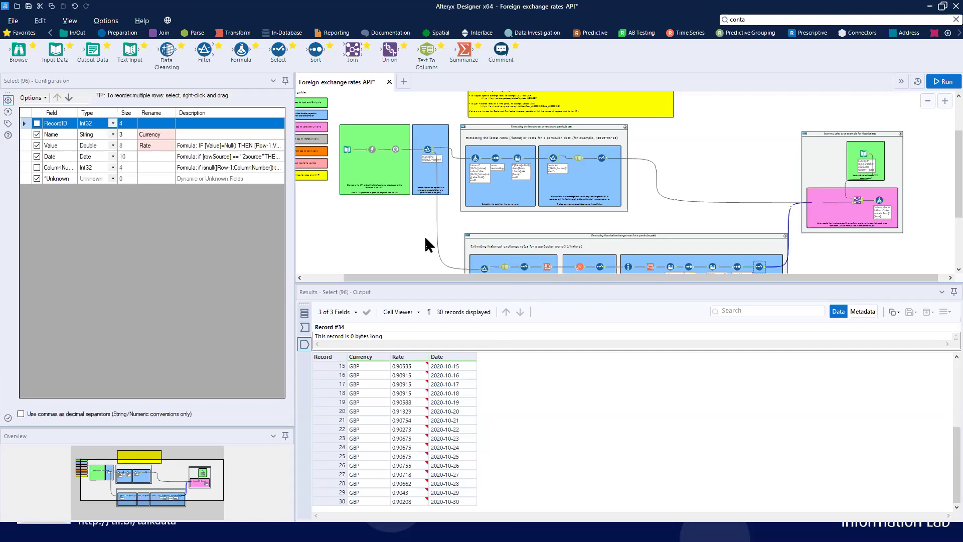
Compare the TS Filler's filled dates with the final Select output, and check the date range in the Text Input's history URL
scroll(424, 234, down, 2)
click(580, 235)
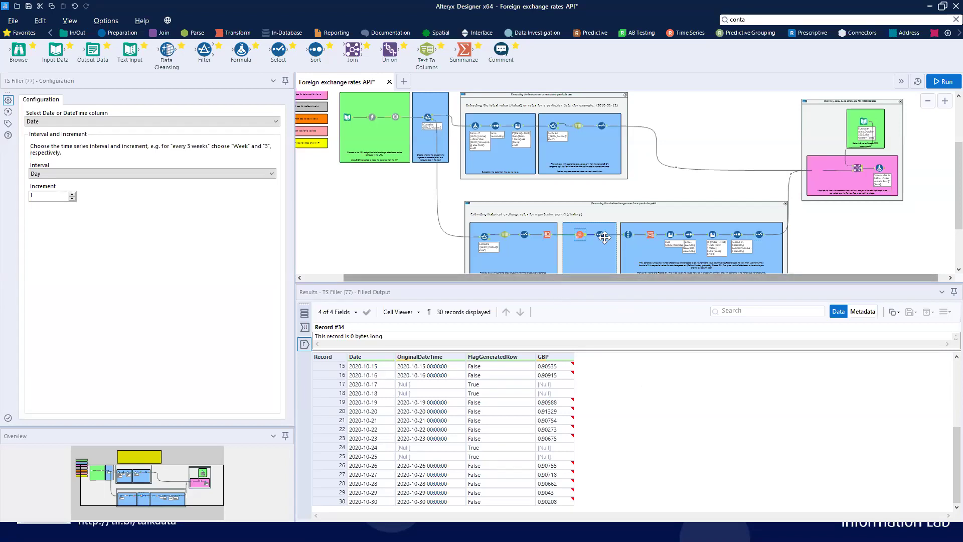
click(760, 235)
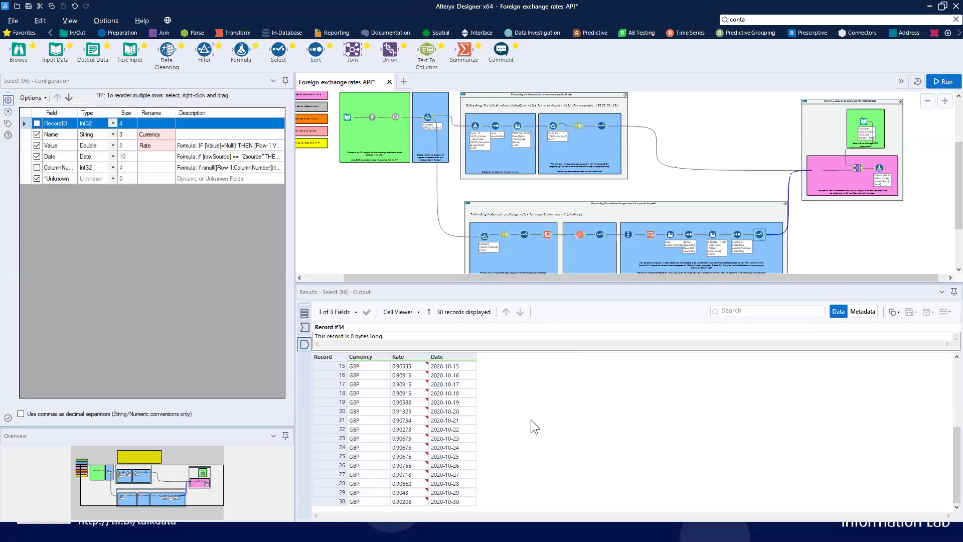
click(348, 116)
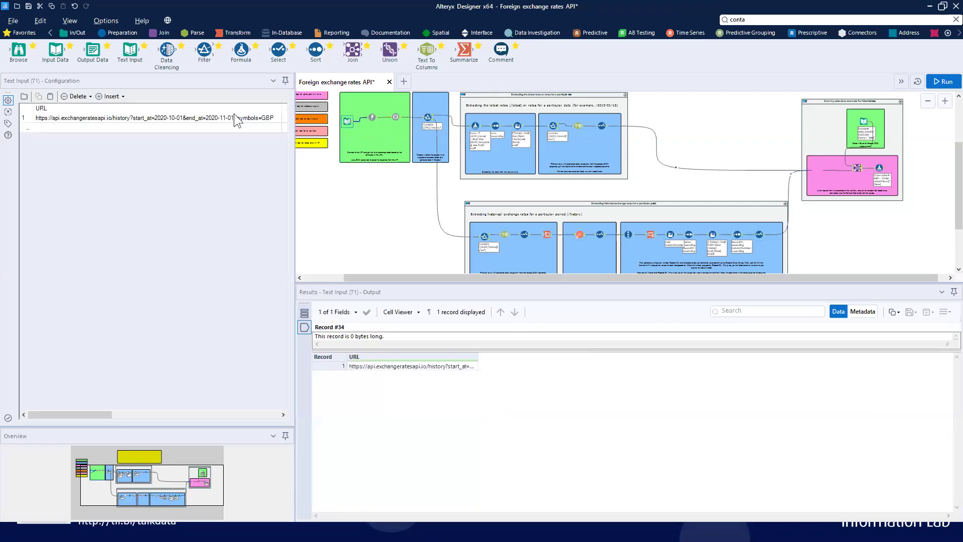
Set end_at in the Text Input's history URL to 2020-11-02 and run the workflow
click(226, 120)
click(225, 118)
key(Delete)
text(2)
click(947, 81)
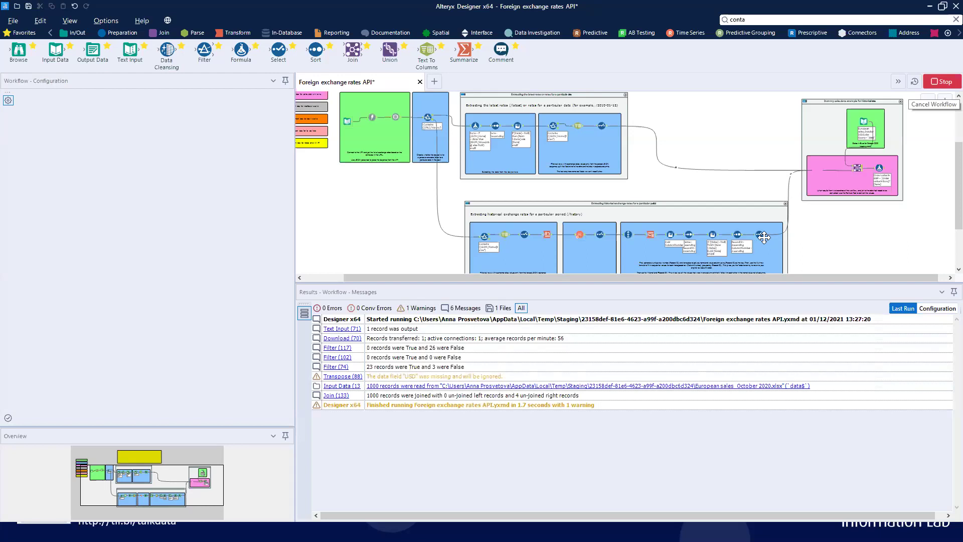
Examine the last dates in the historical branch's final Select output and compare them with the TS Filler's filled output
click(762, 235)
scroll(574, 437, down, 5)
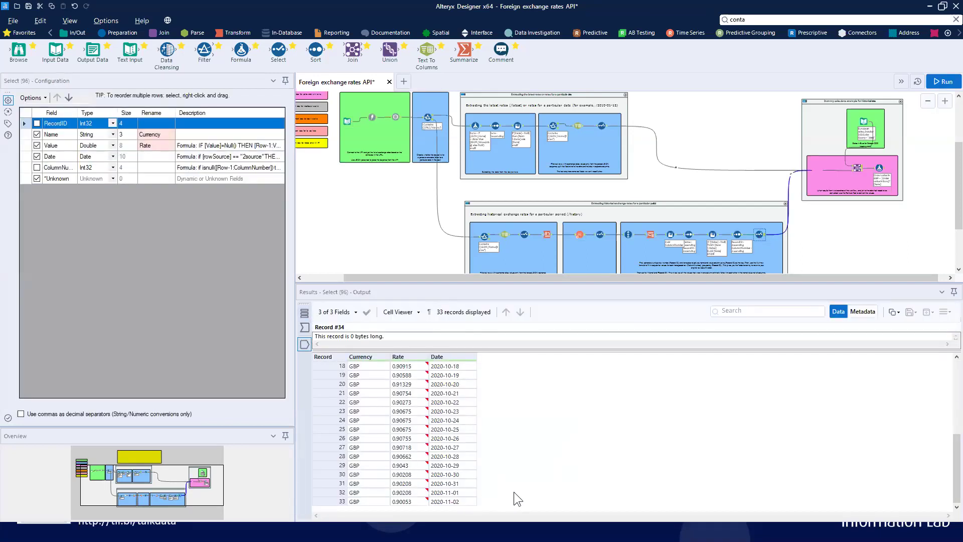
drag(514, 492, 314, 516)
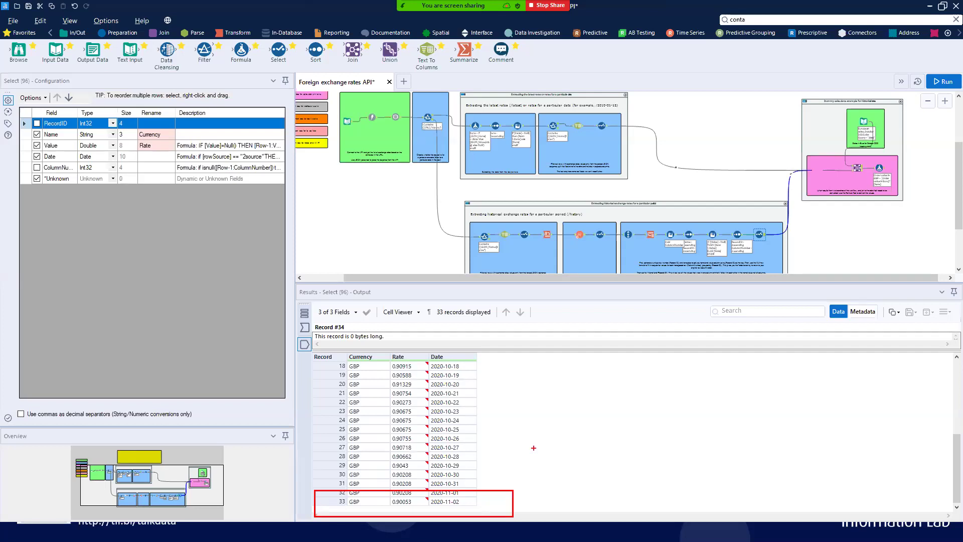
key(Escape)
mouse_move(324, 476)
mouse_down()
mouse_move(467, 478)
mouse_move(493, 510)
mouse_up()
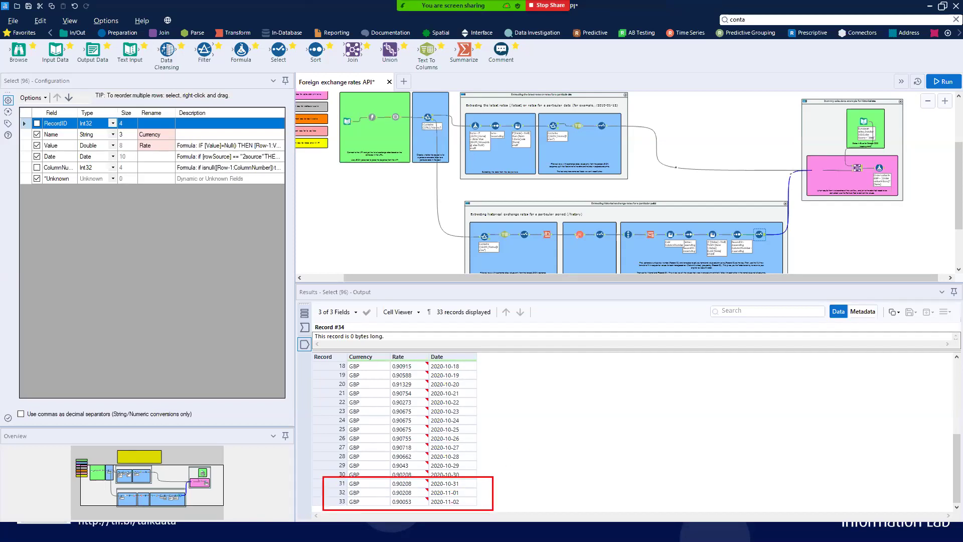
key(Escape)
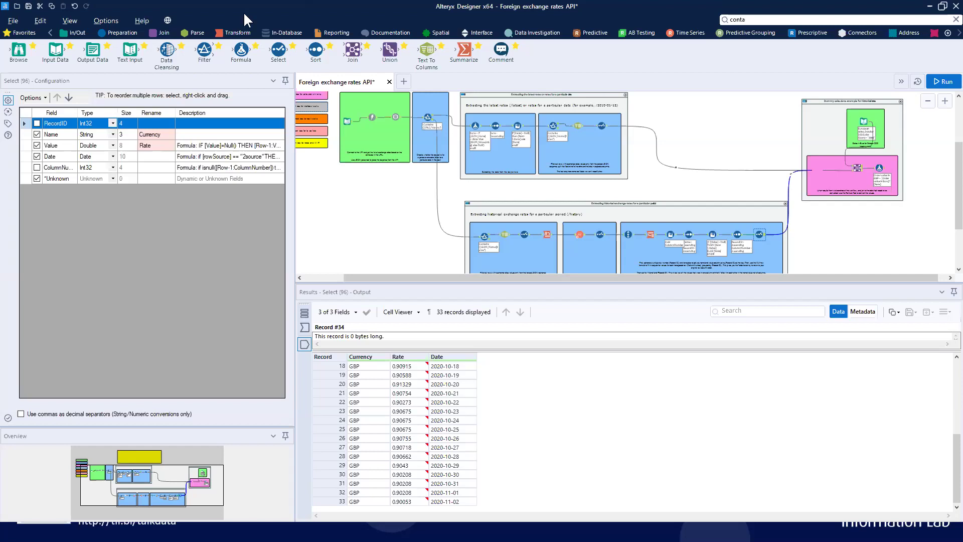
click(581, 235)
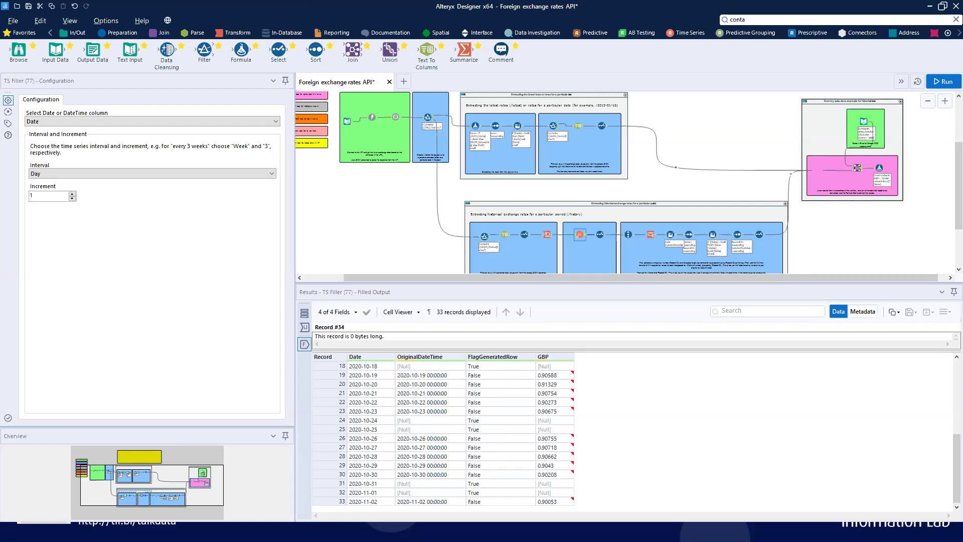
Show the Interface tool category to review the tools it offers
click(929, 101)
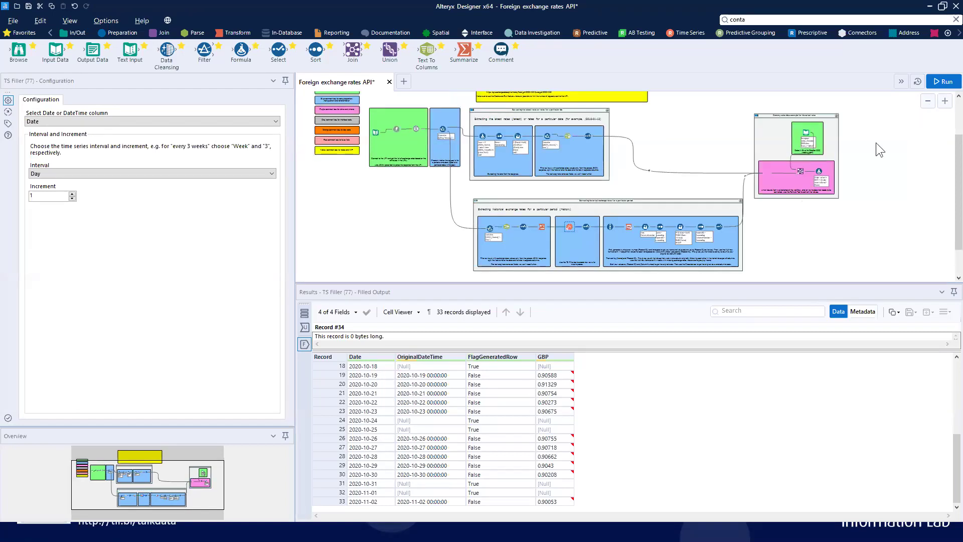
scroll(409, 213, up, 3)
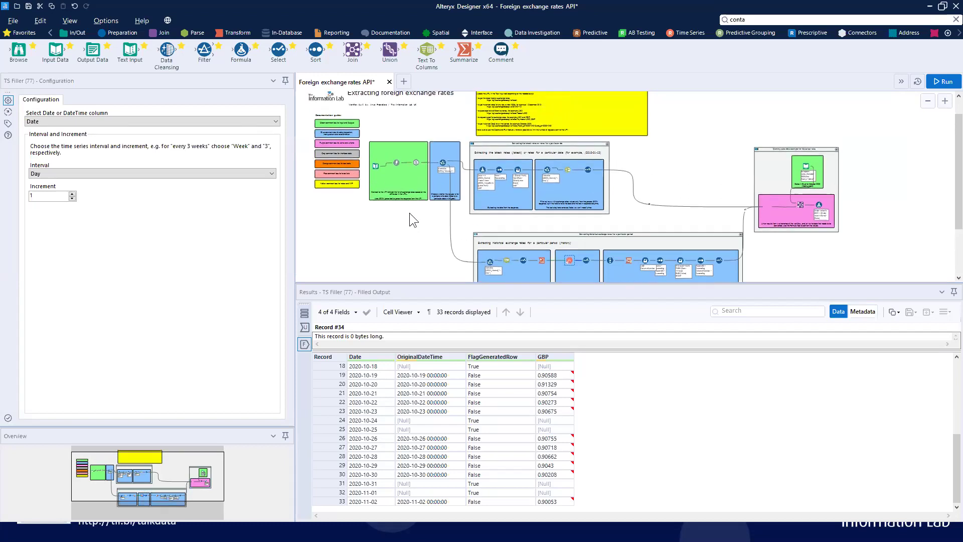
click(946, 102)
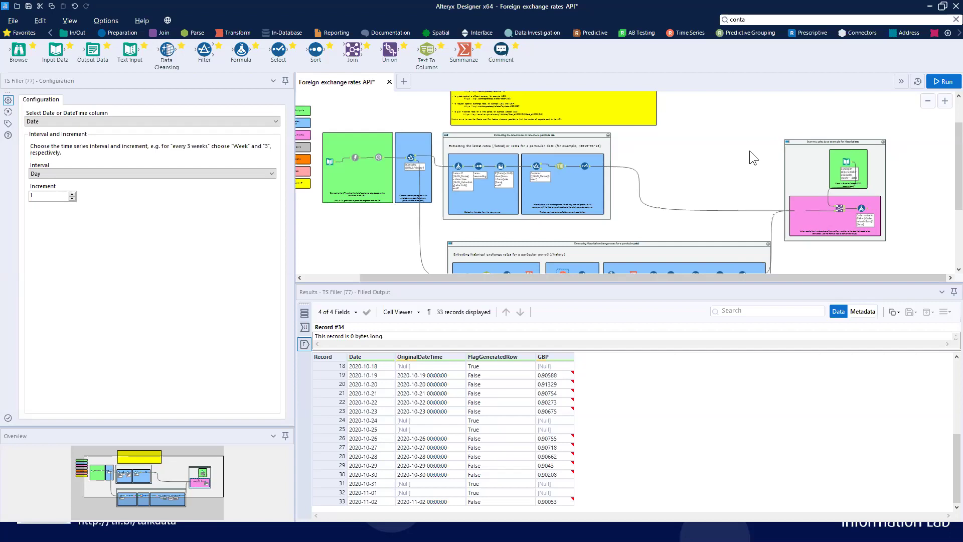
click(481, 33)
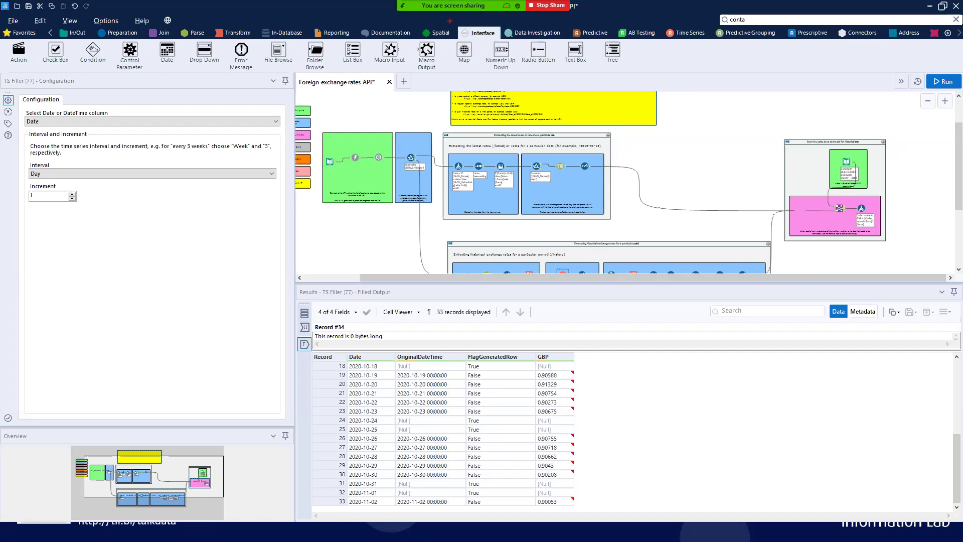